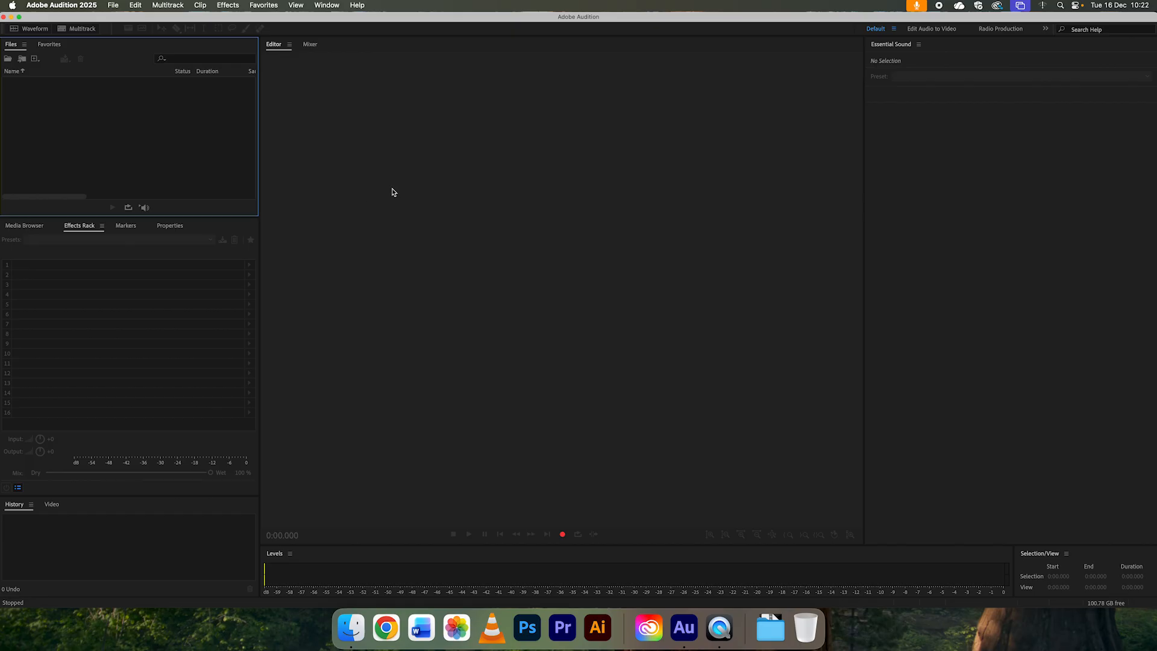
Step: Switch to Finder and duplicate VO practice.wav in the pod share 2 folder as a backup copy
click(353, 629)
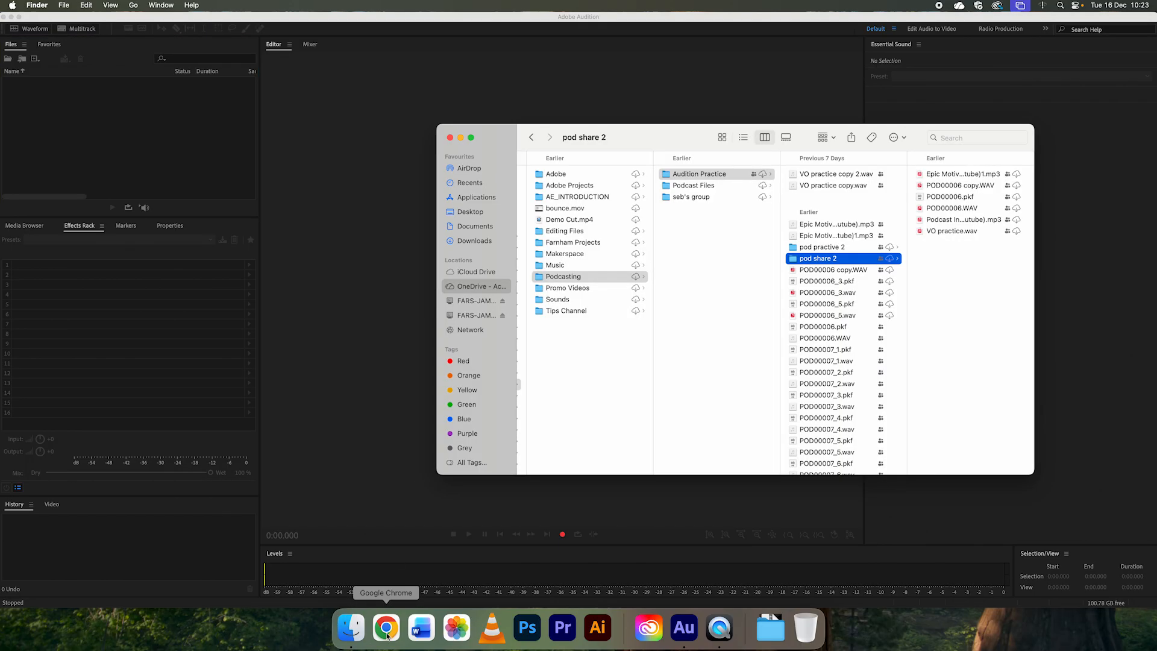
drag(684, 139, 663, 125)
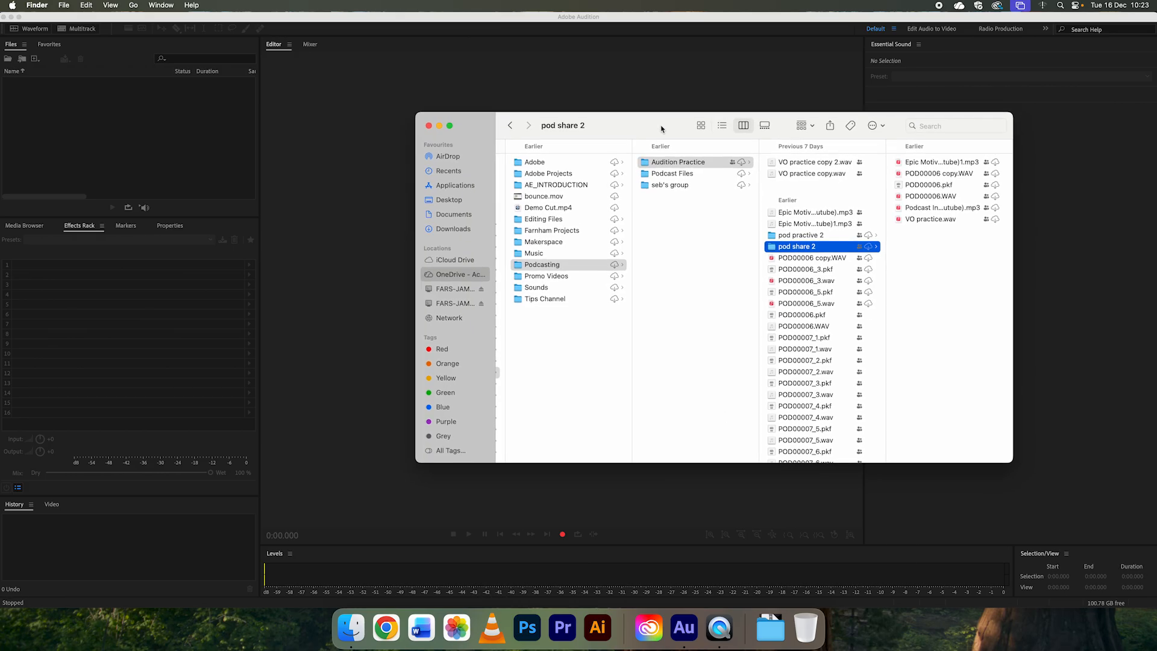
drag(1011, 461, 1043, 481)
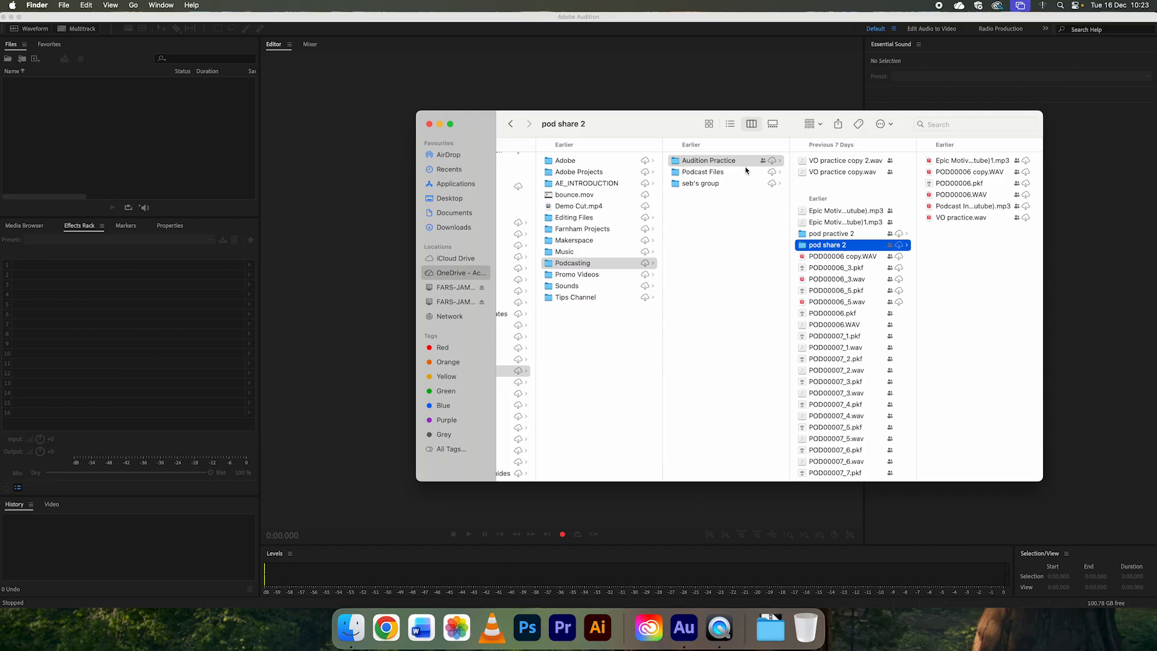
key(Left)
click(835, 247)
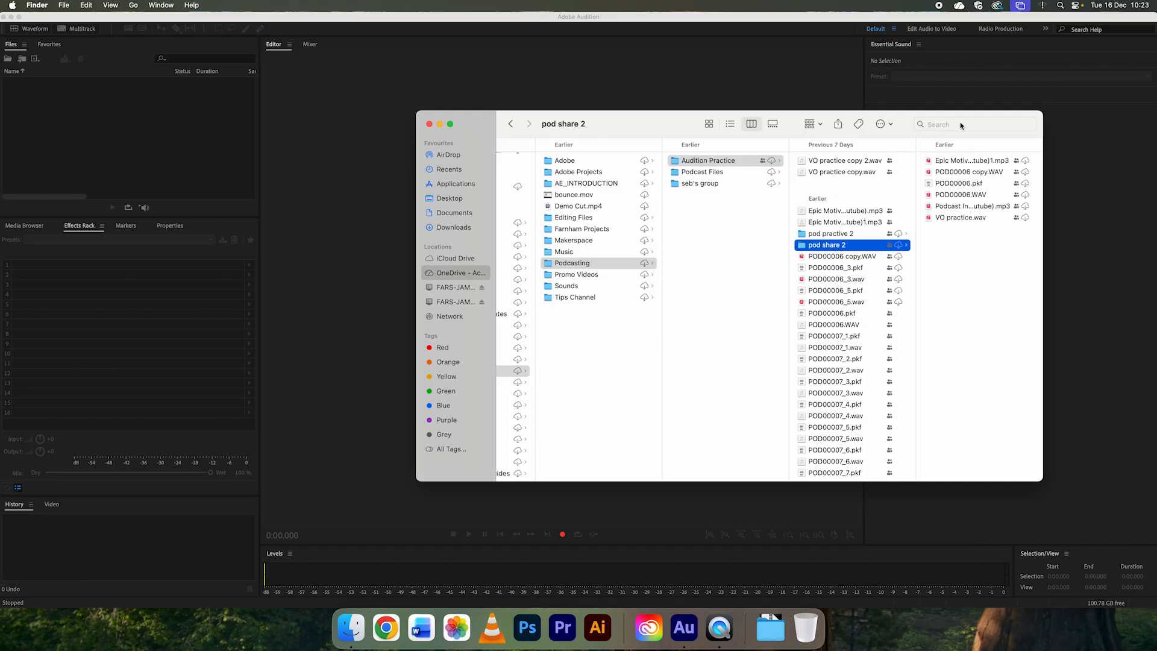
drag(909, 123, 911, 111)
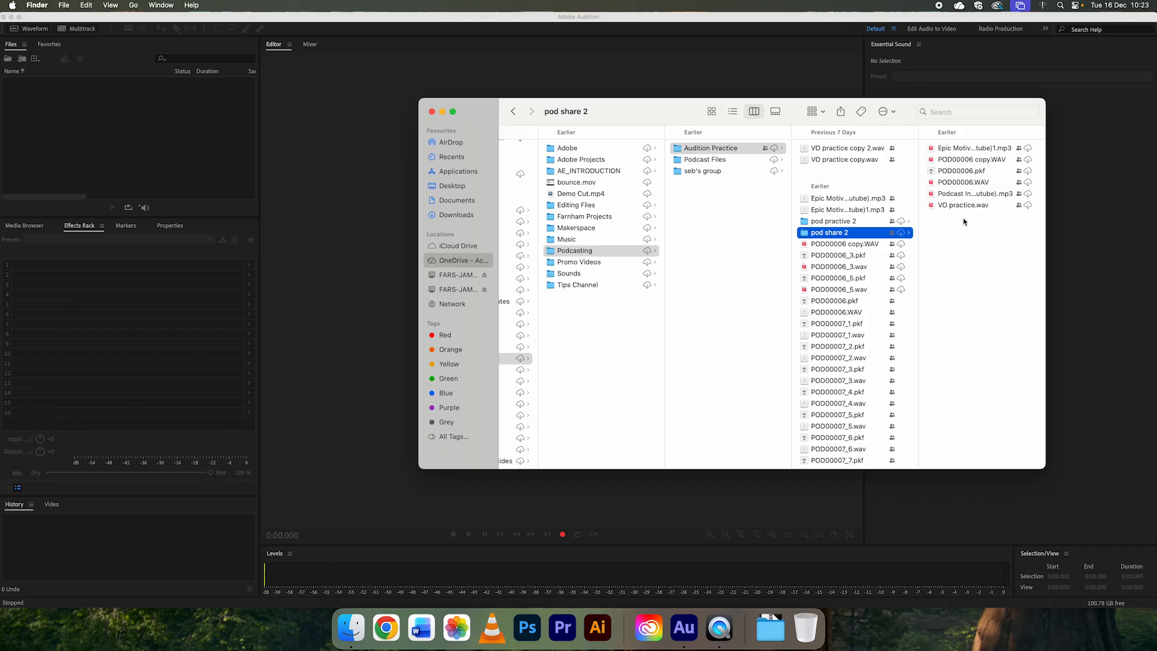
click(931, 206)
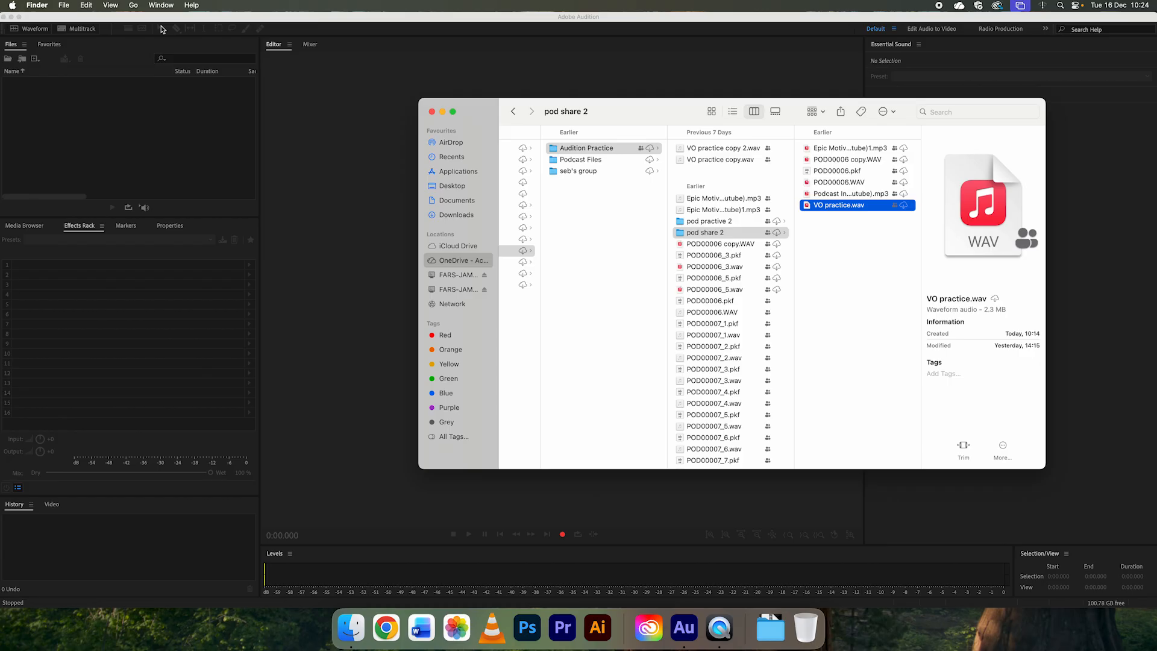
key(super+d)
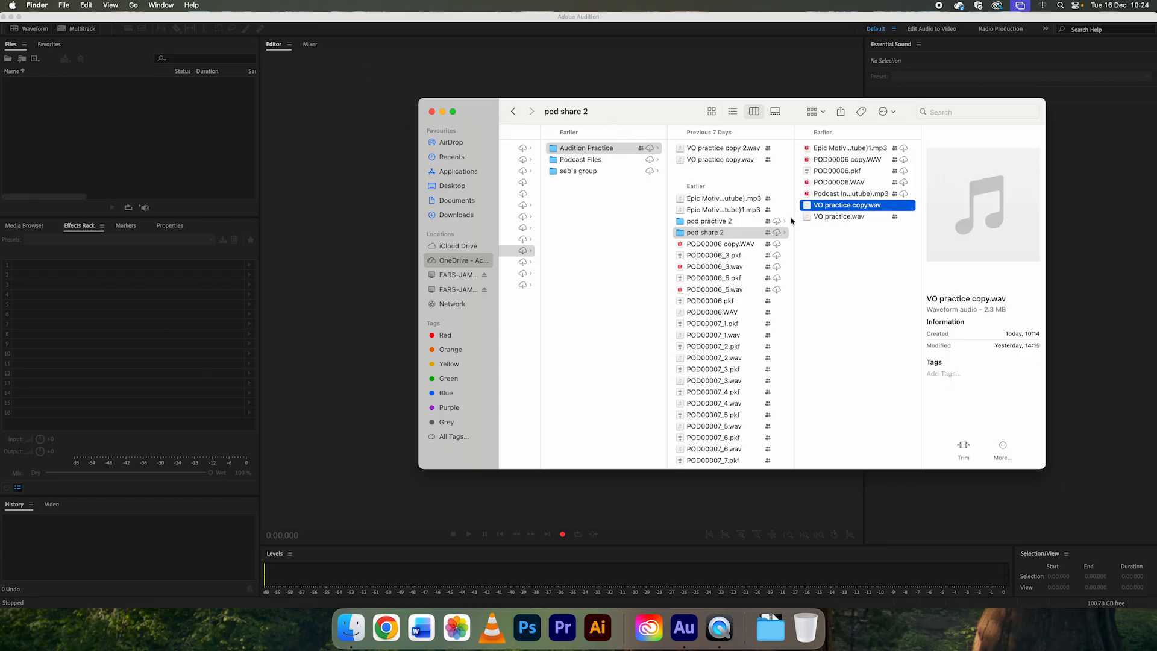
Step: Import the original VO practice.wav from Finder into Audition's project files and open it in the waveform editor
click(839, 218)
click(86, 5)
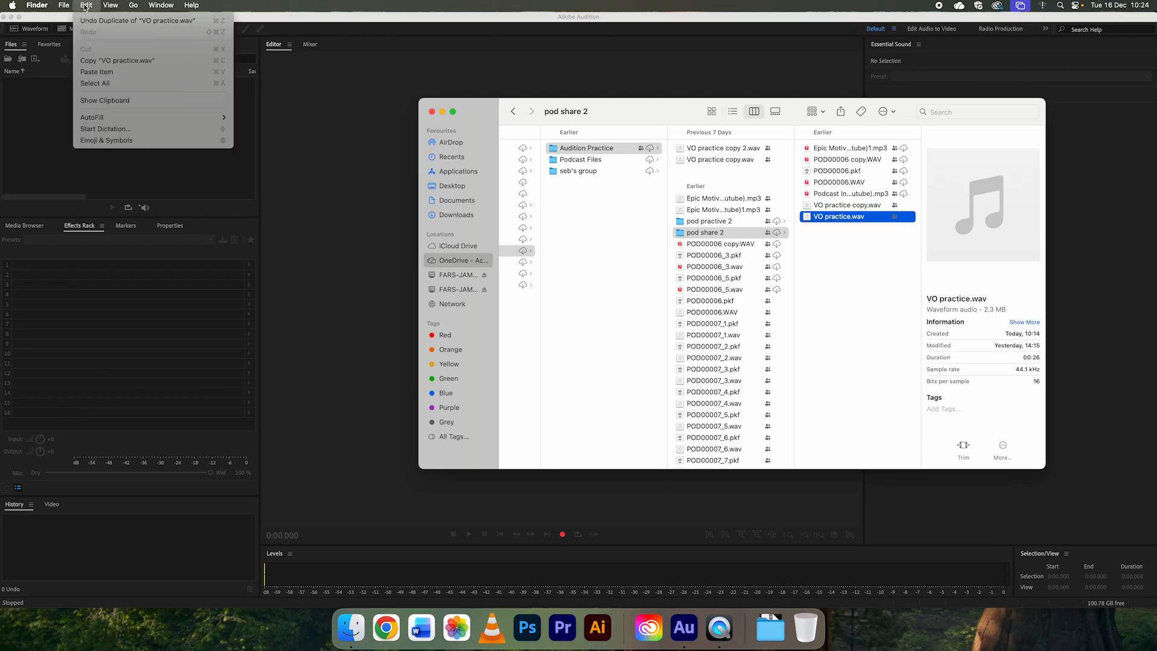
click(831, 262)
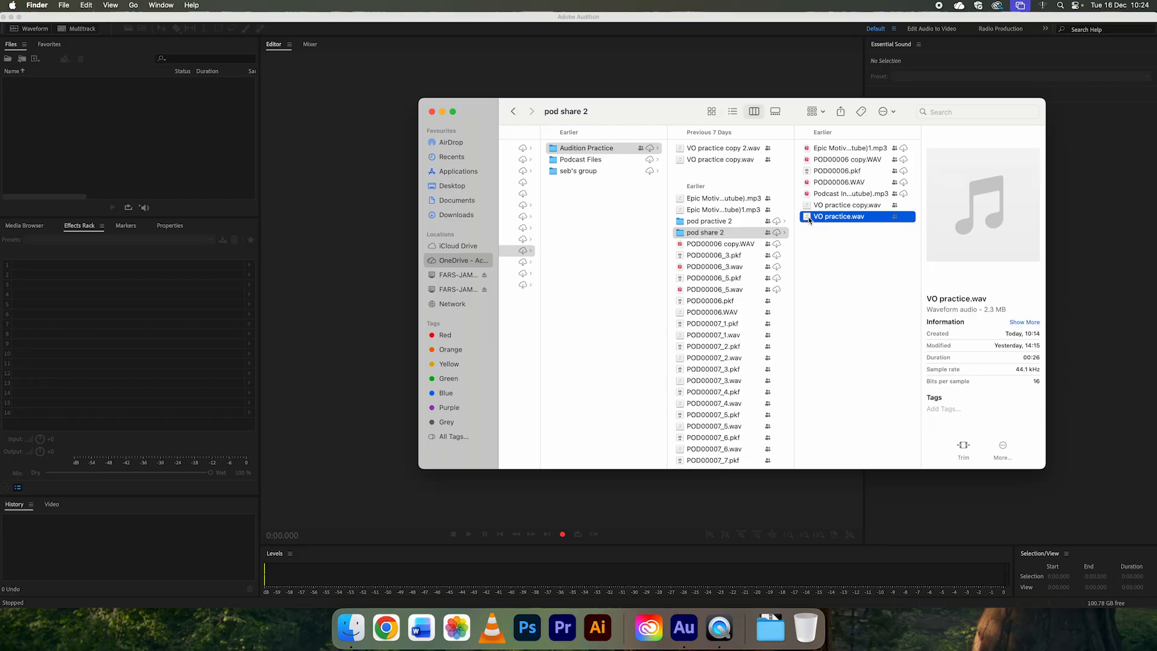
drag(809, 220, 117, 142)
click(117, 142)
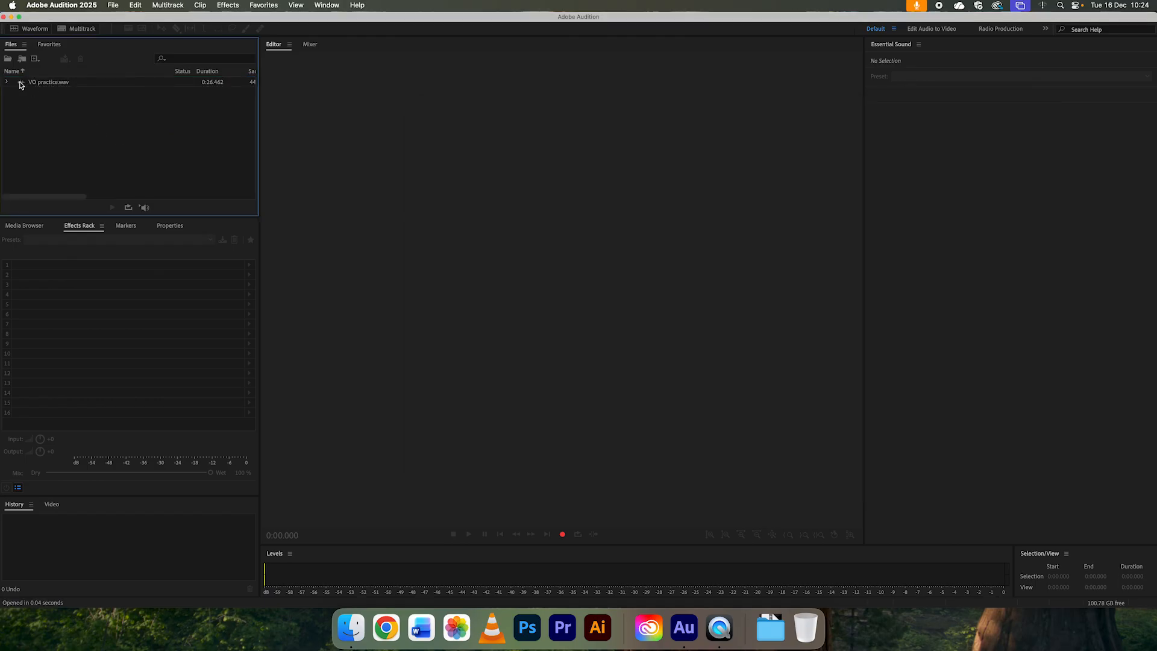
double_click(21, 83)
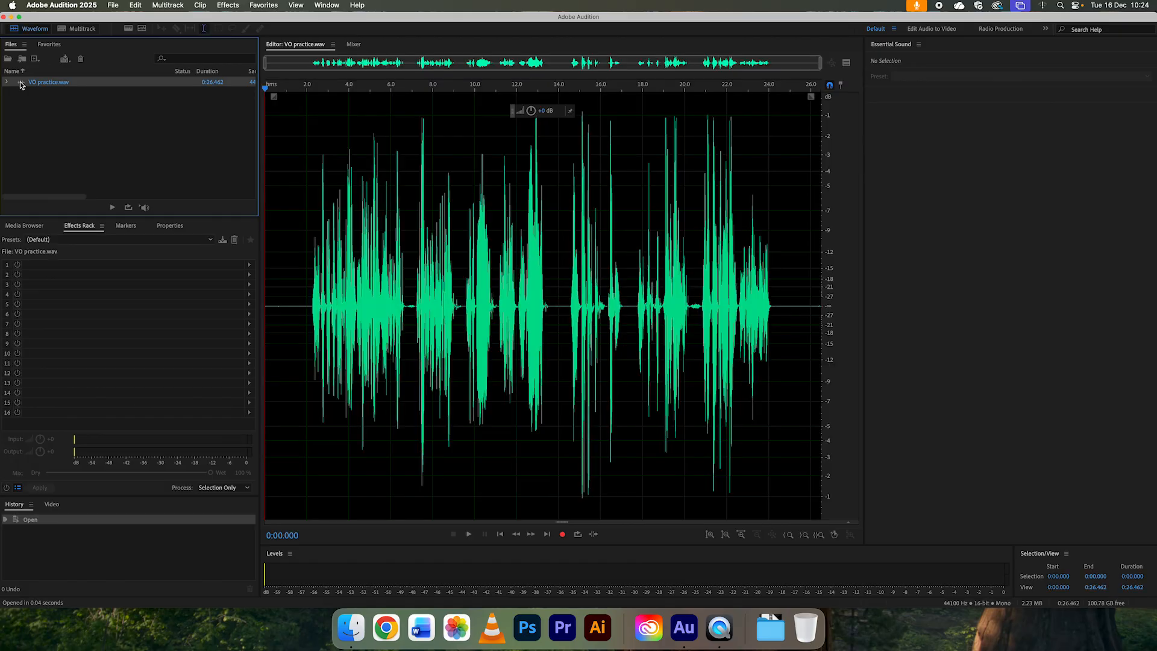
Step: Listen to the voice recording from about 3 s and again from about 9.4 s
click(307, 239)
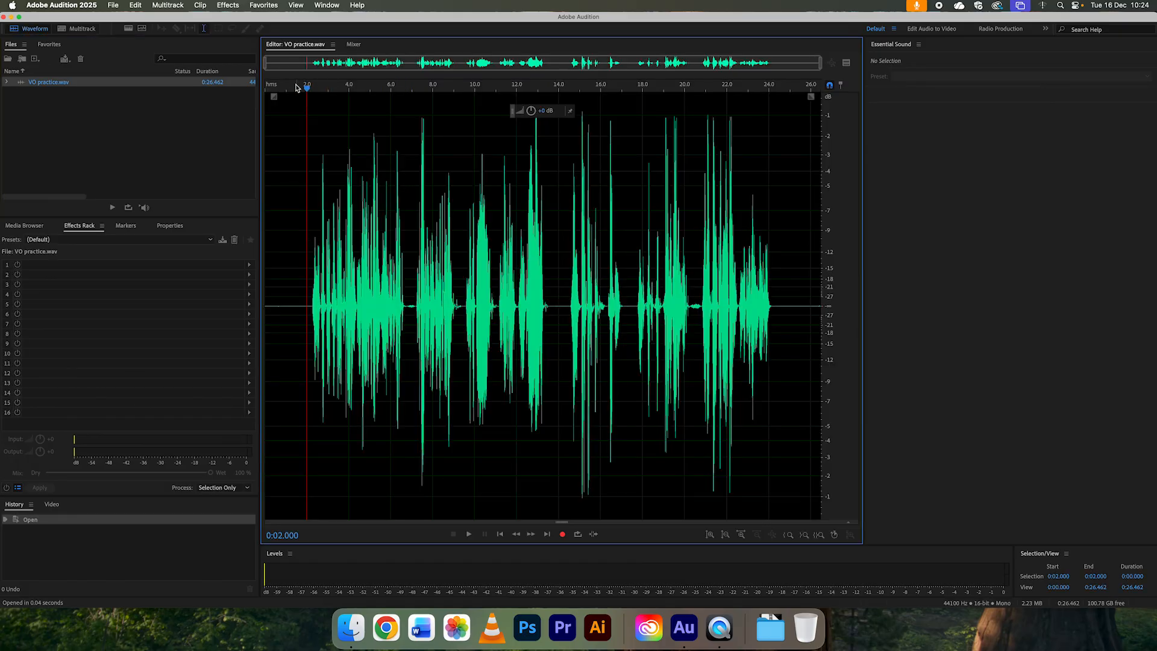
drag(305, 88, 775, 158)
click(332, 89)
key(space)
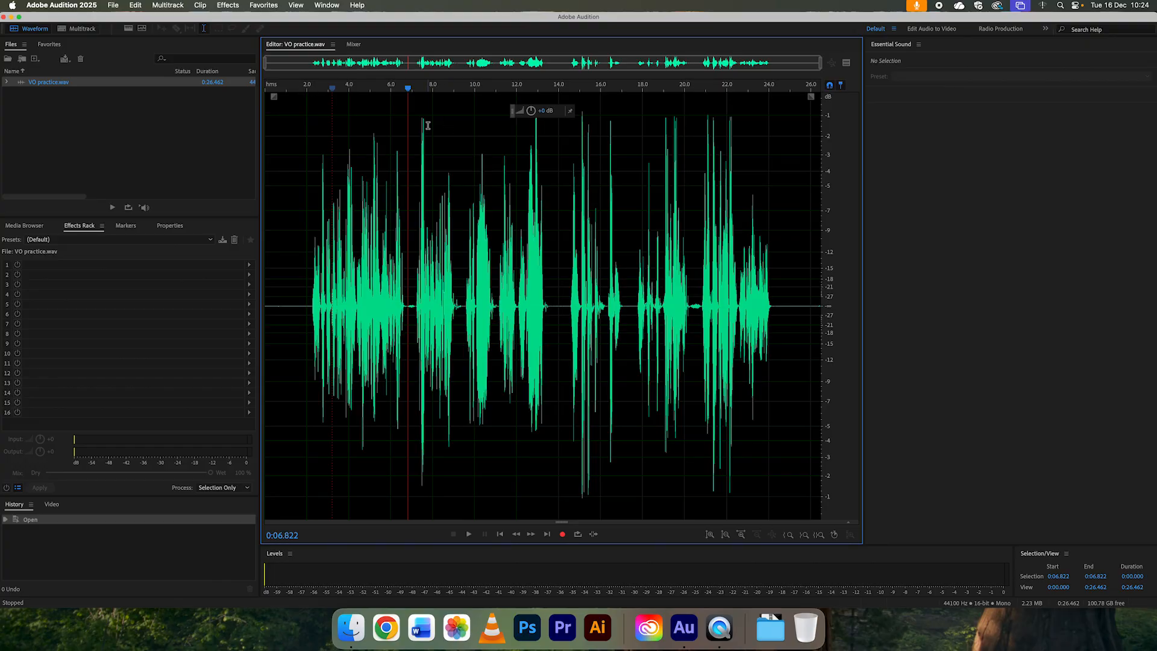
drag(441, 86, 461, 90)
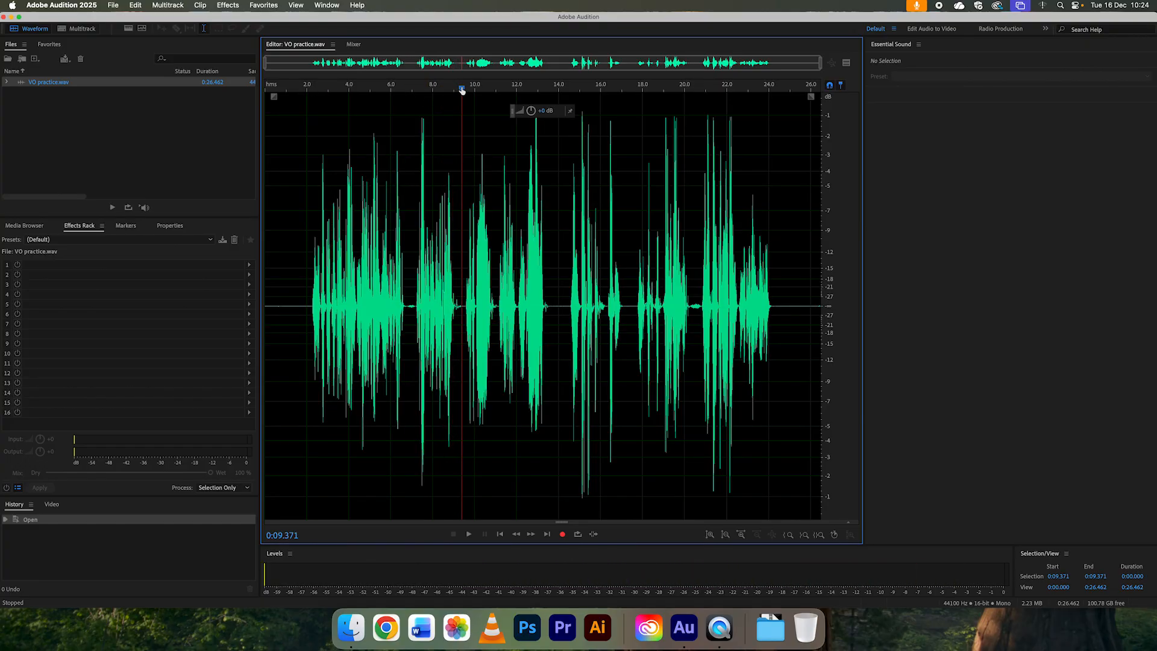
key(space)
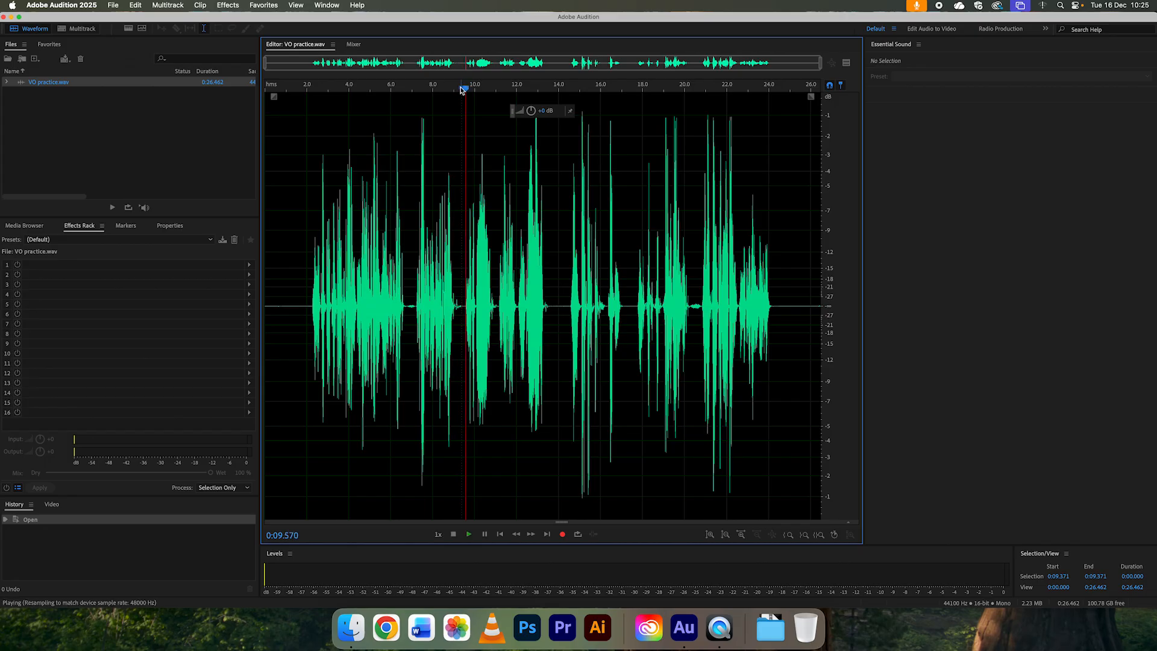
key(space)
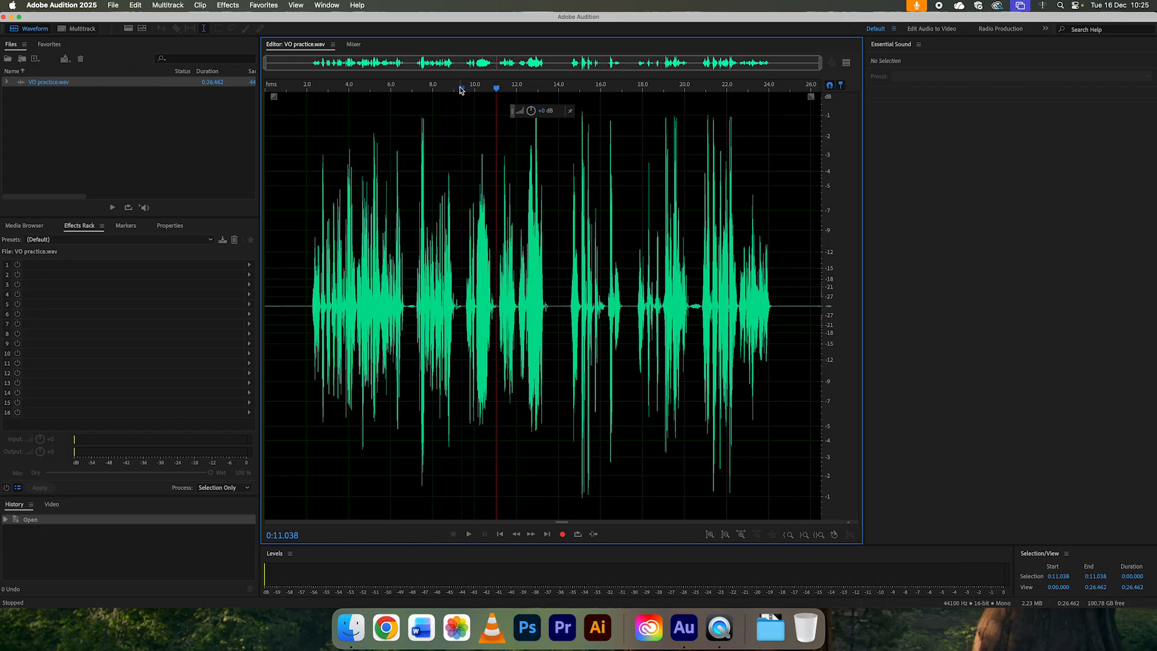
Step: Cut the unwanted speech between 0:10.043 and 0:11.103 out of the voice recording
scroll(478, 176, up, 5)
scroll(475, 174, up, 5)
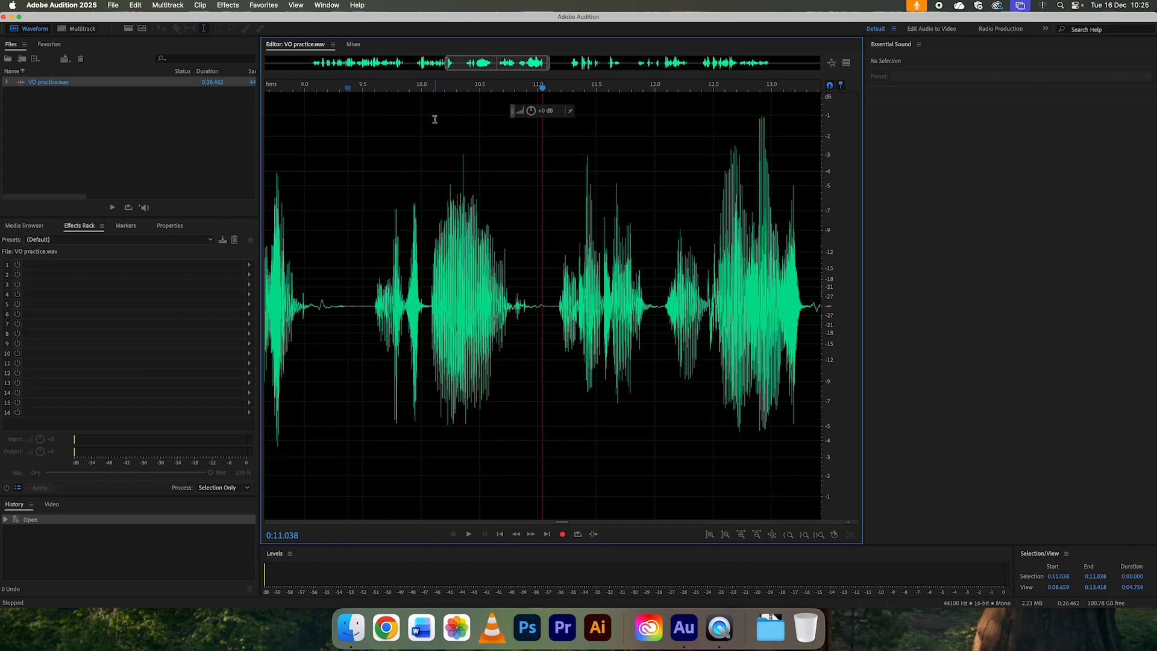
drag(428, 91, 535, 124)
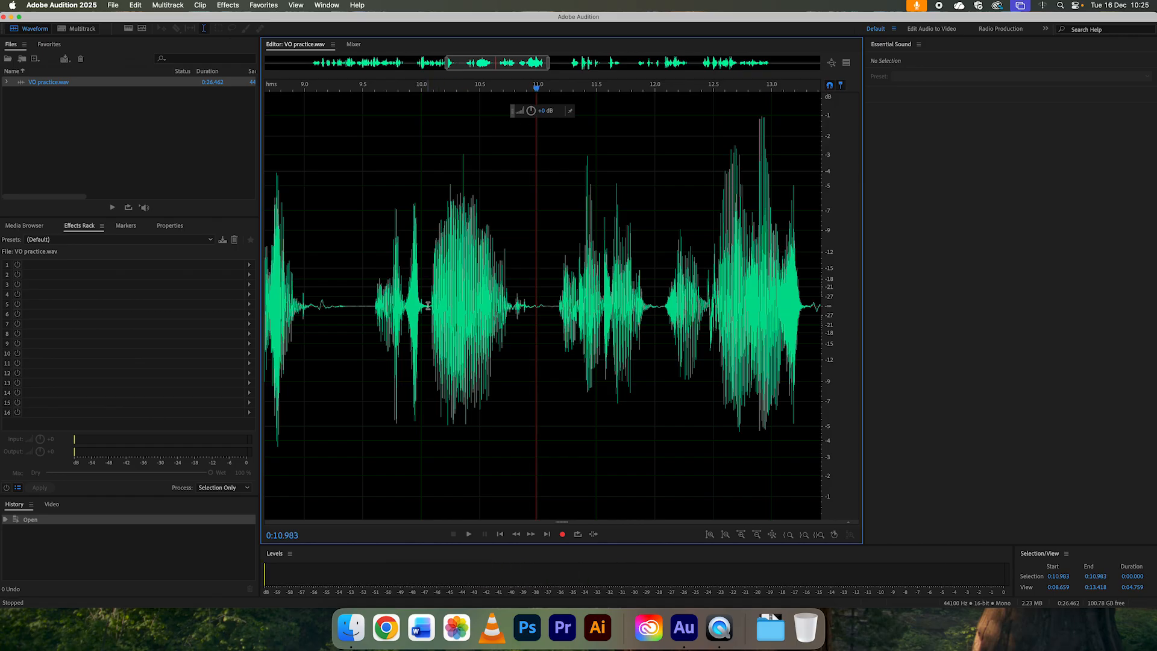
drag(427, 306, 541, 305)
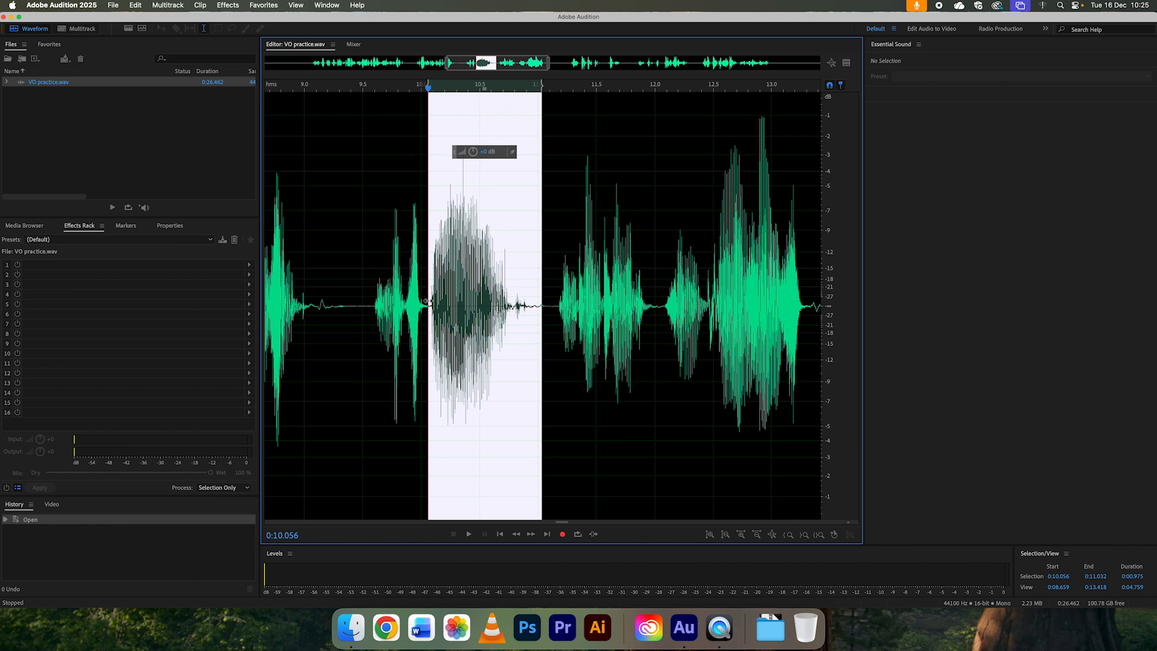
click(372, 183)
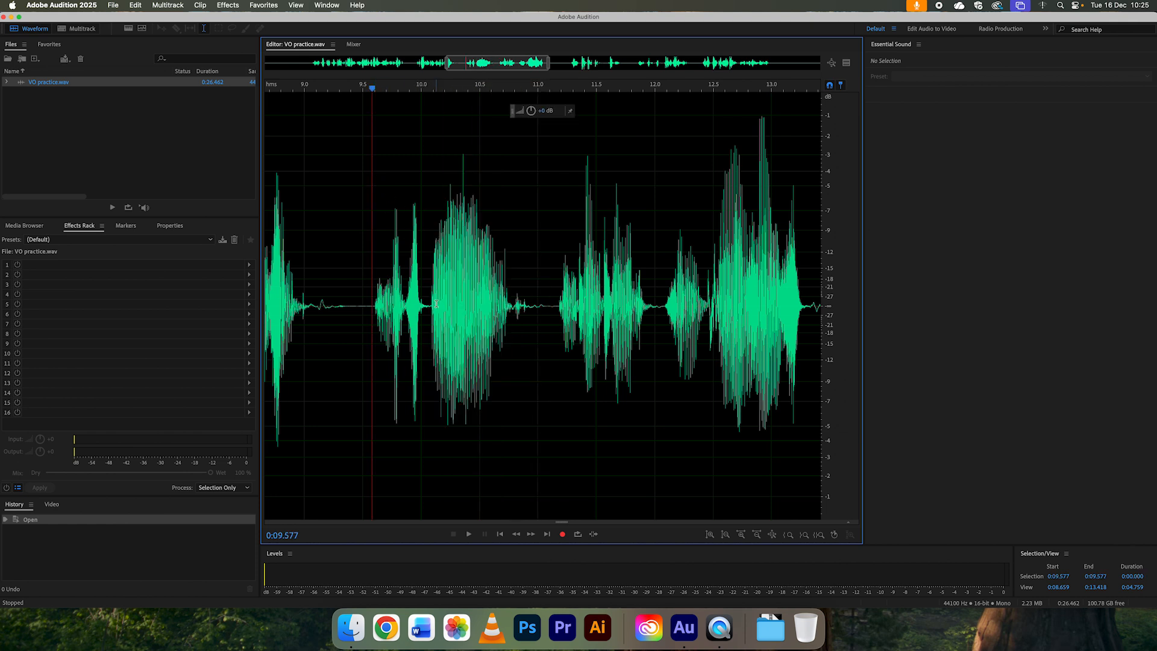
drag(426, 304, 550, 311)
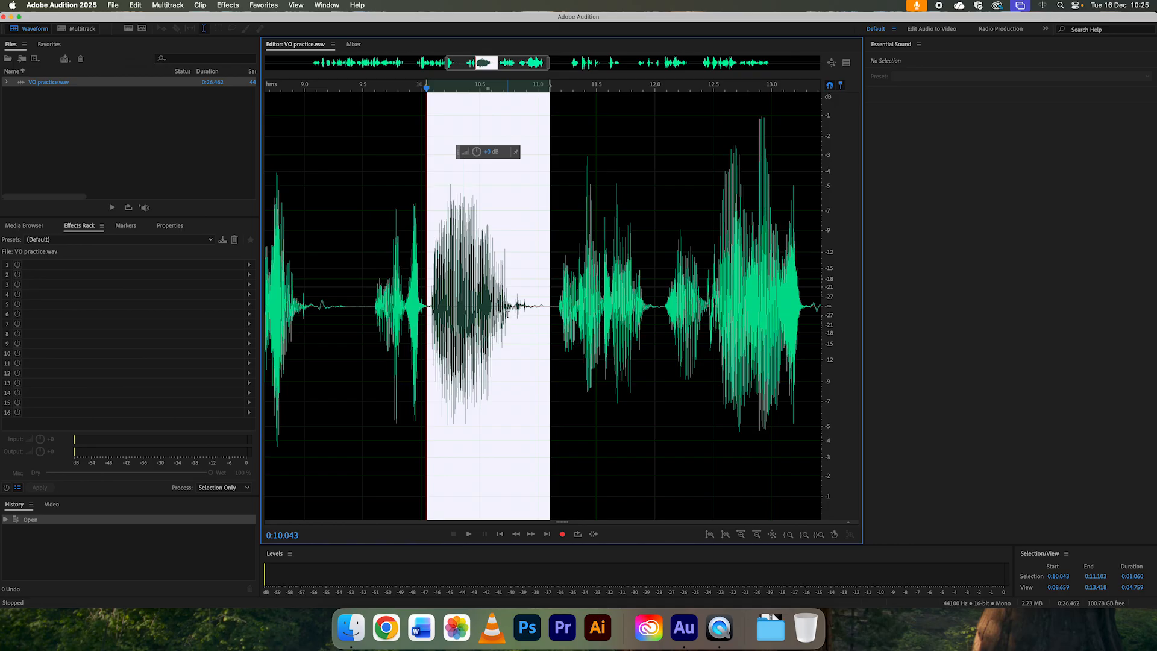
key(super+x)
Step: Play the recording from about 0:09.6 across the cut to check how the join sounds
scroll(533, 299, down, 2)
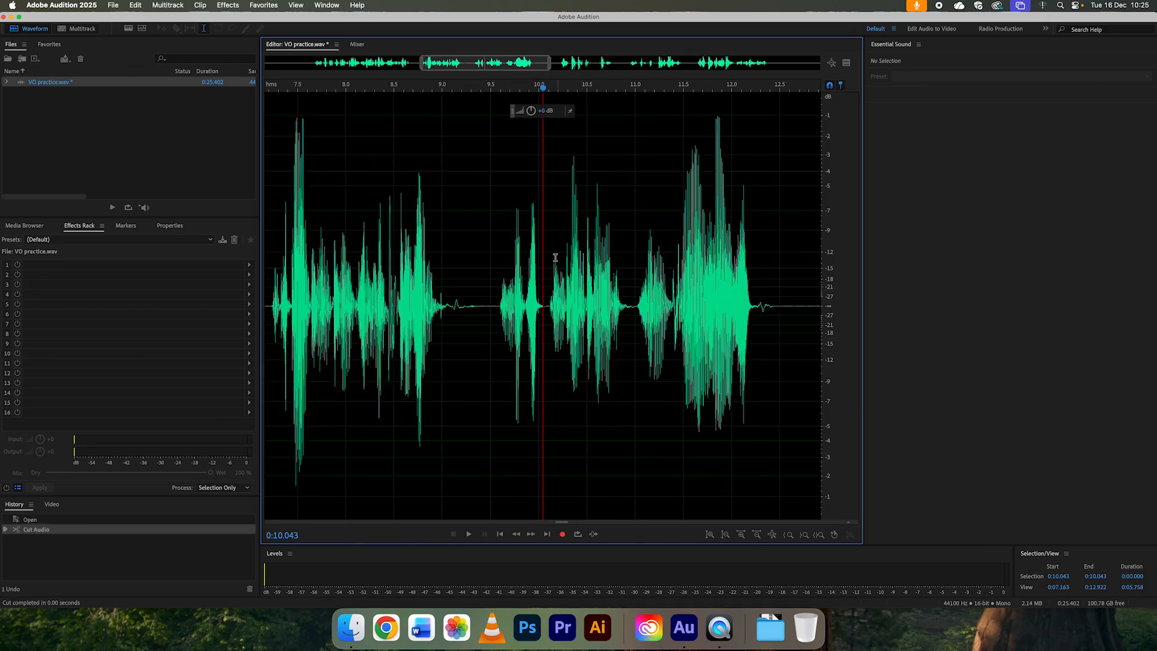
click(498, 90)
key(space)
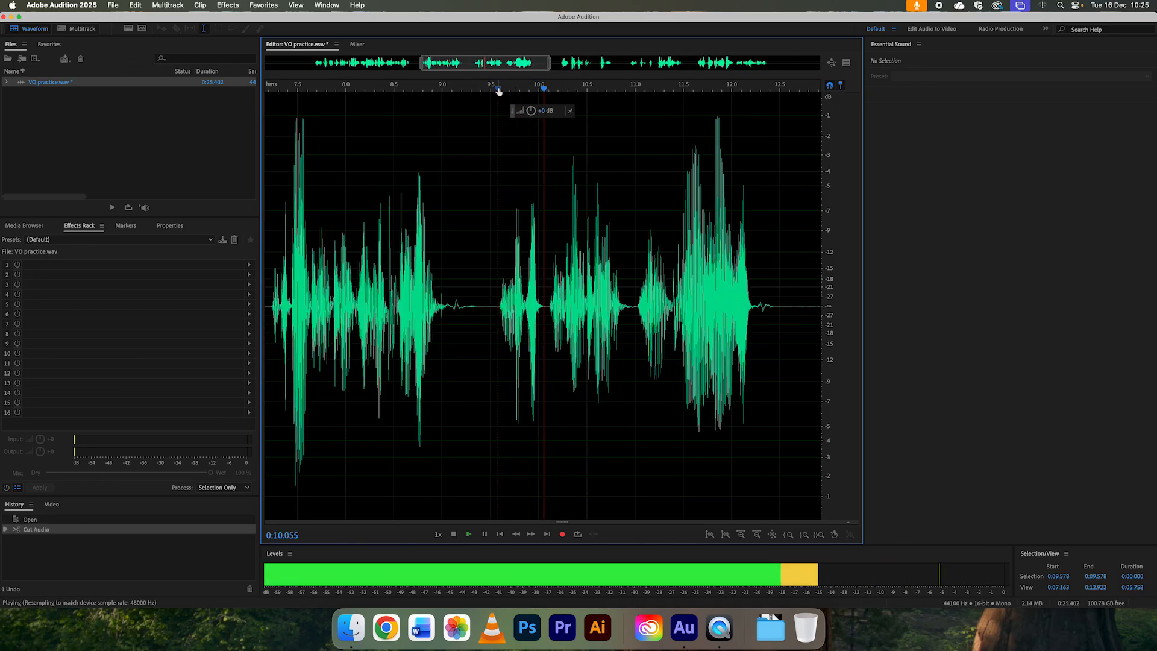
key(space)
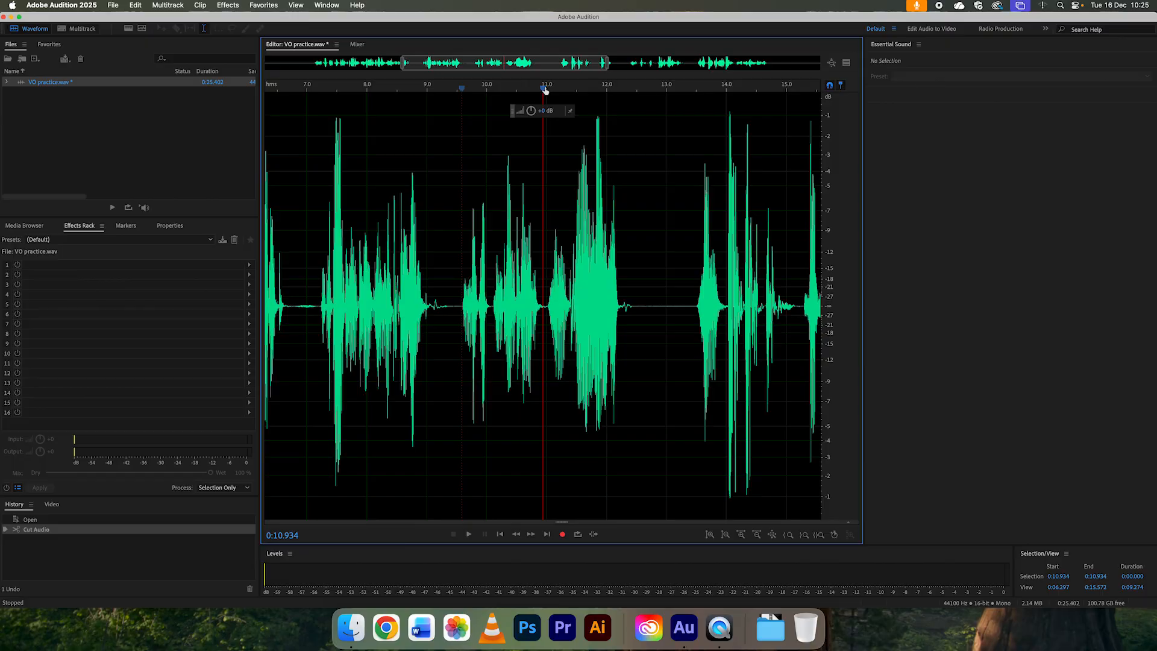
Step: Play the next passage and cut about 1.1 s of silence starting at 0:12.339
drag(545, 92, 632, 92)
key(space)
key(space)
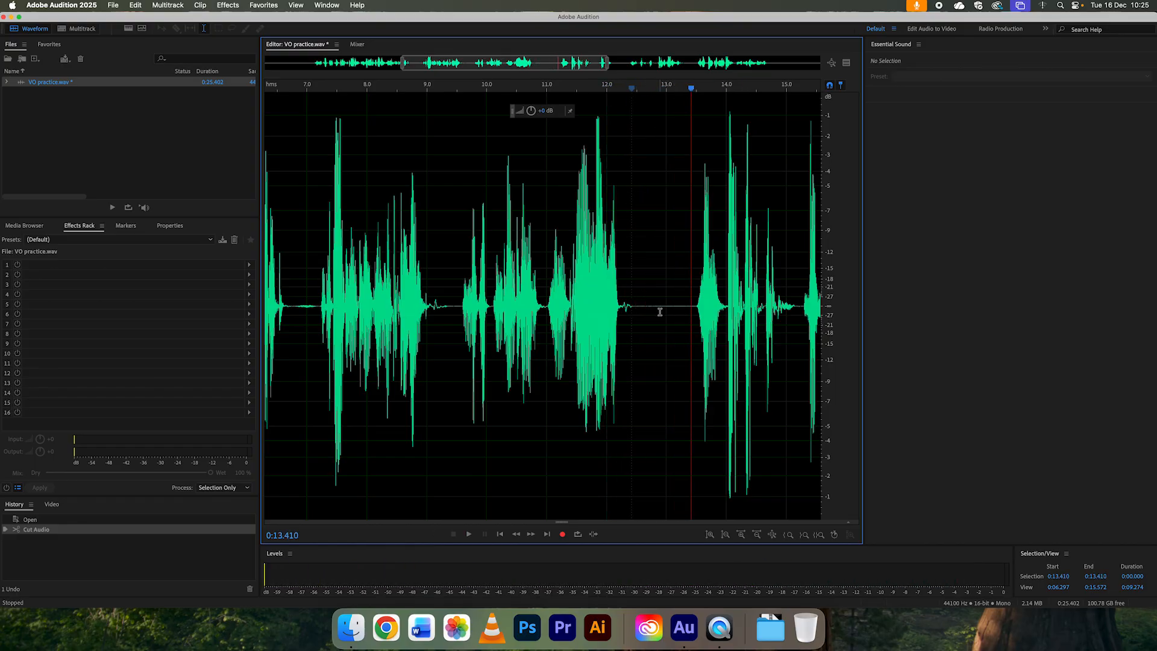
drag(627, 308, 692, 307)
key(super+x)
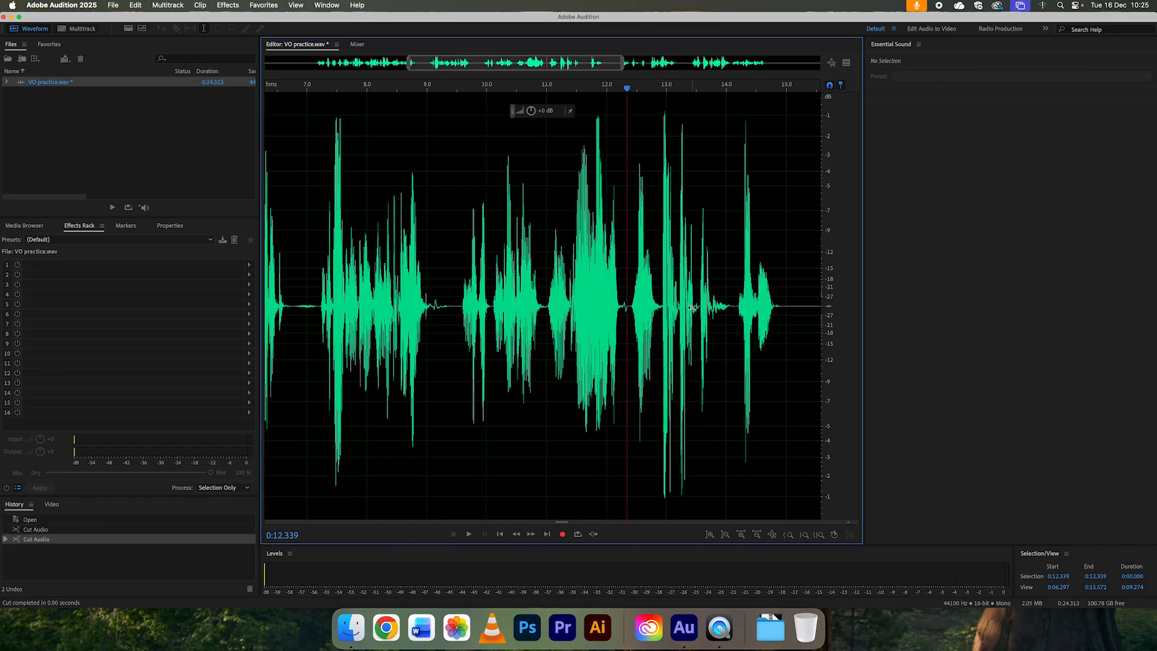
scroll(692, 308, down, 1)
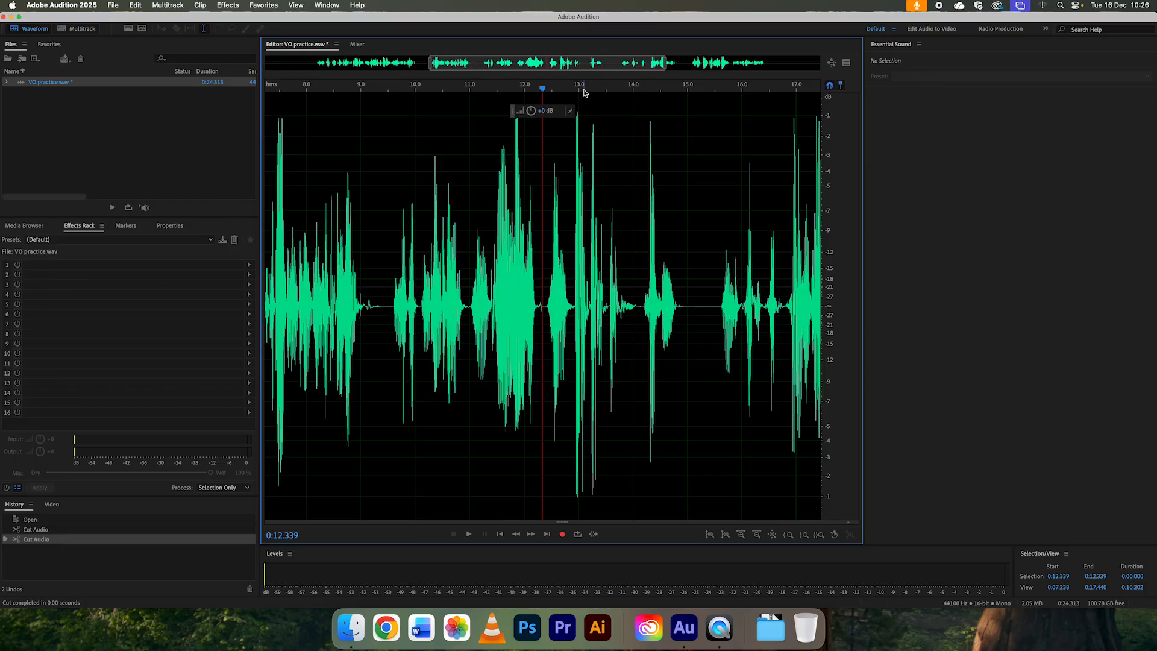
Step: Switch to Finder and import the Podcast Intro and Epic Motivational Hip-Hop MP3s from pod share 2 into Audition's project files
key(super+Tab)
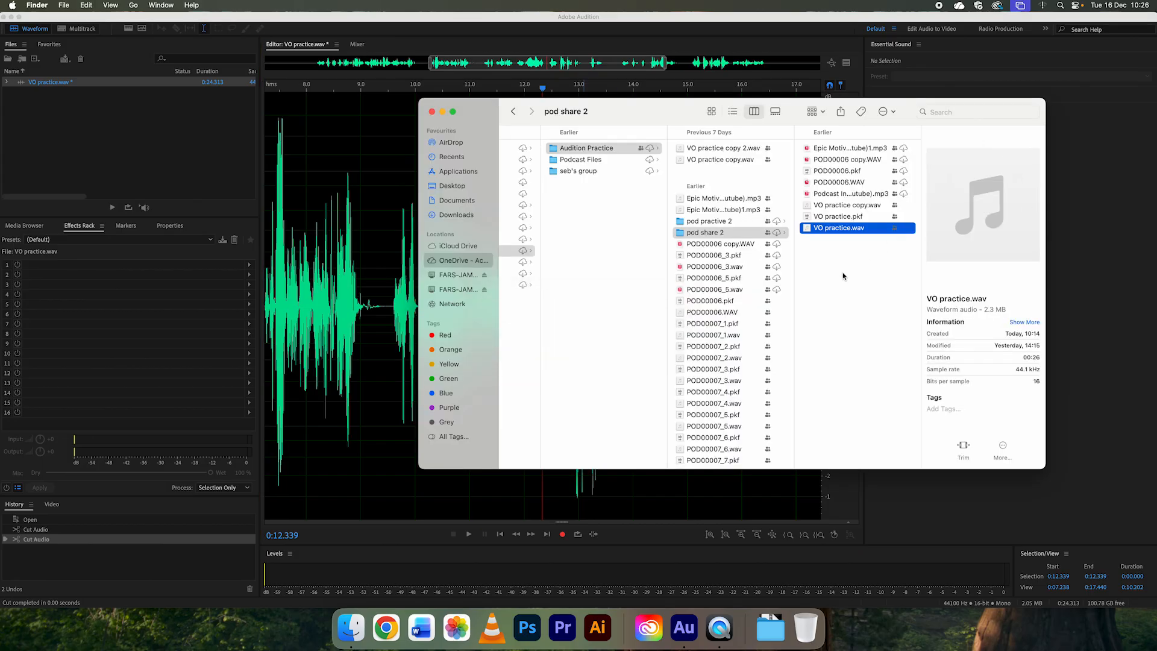
drag(1045, 470, 1125, 534)
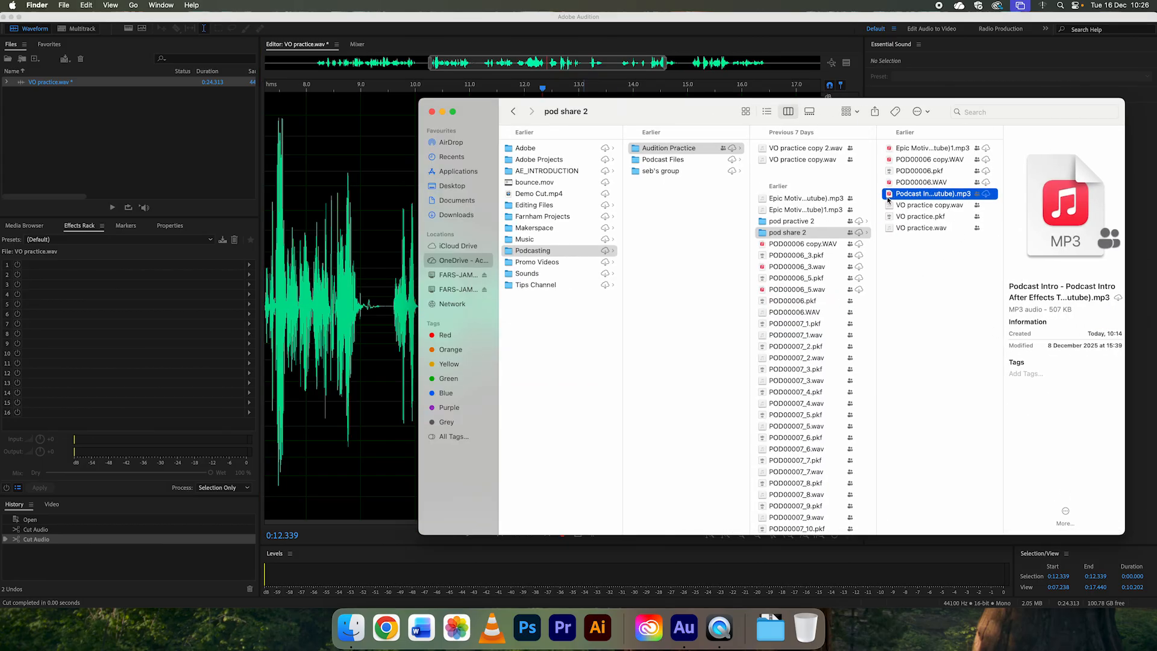
drag(891, 196, 155, 169)
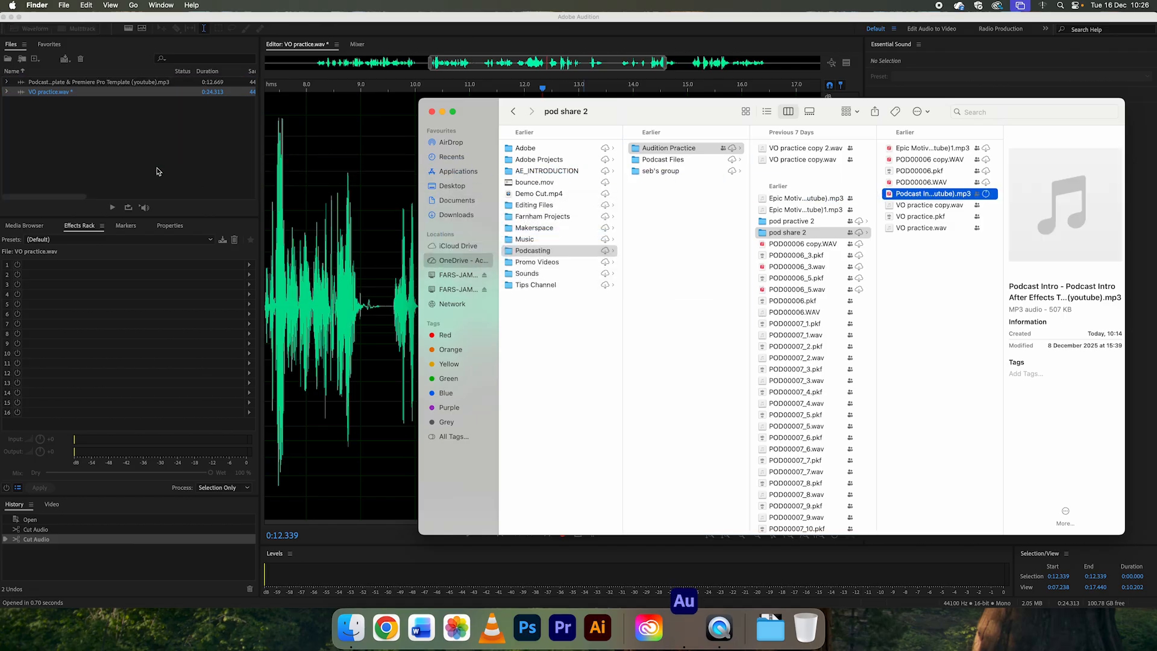
click(943, 244)
click(889, 151)
drag(890, 150, 144, 165)
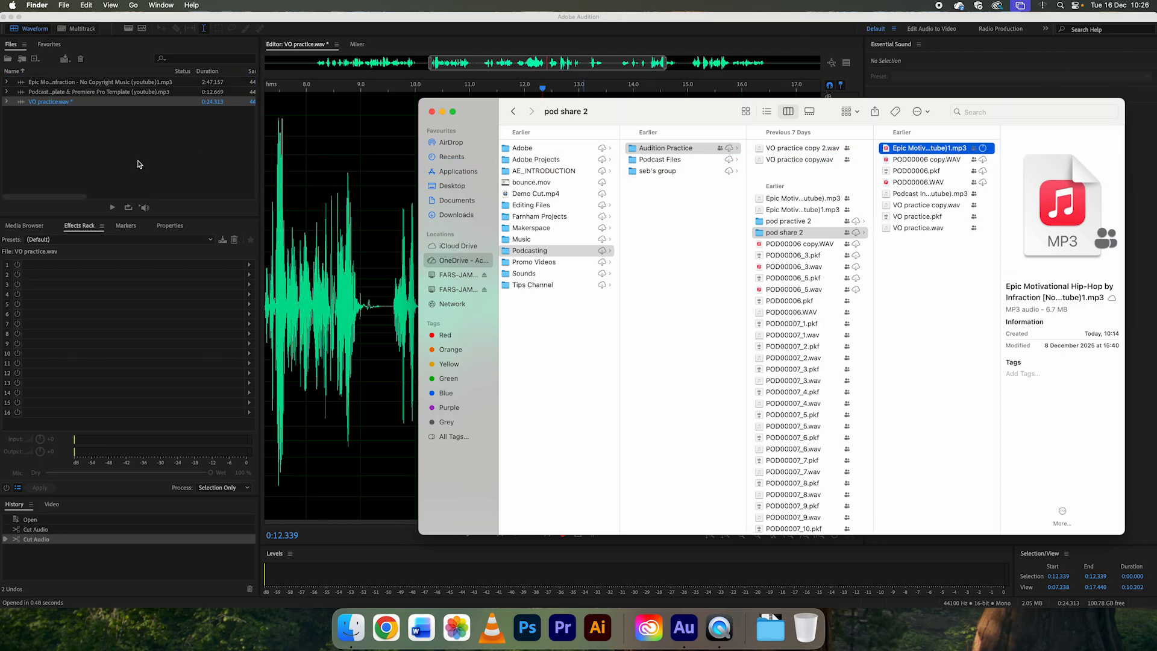
click(127, 164)
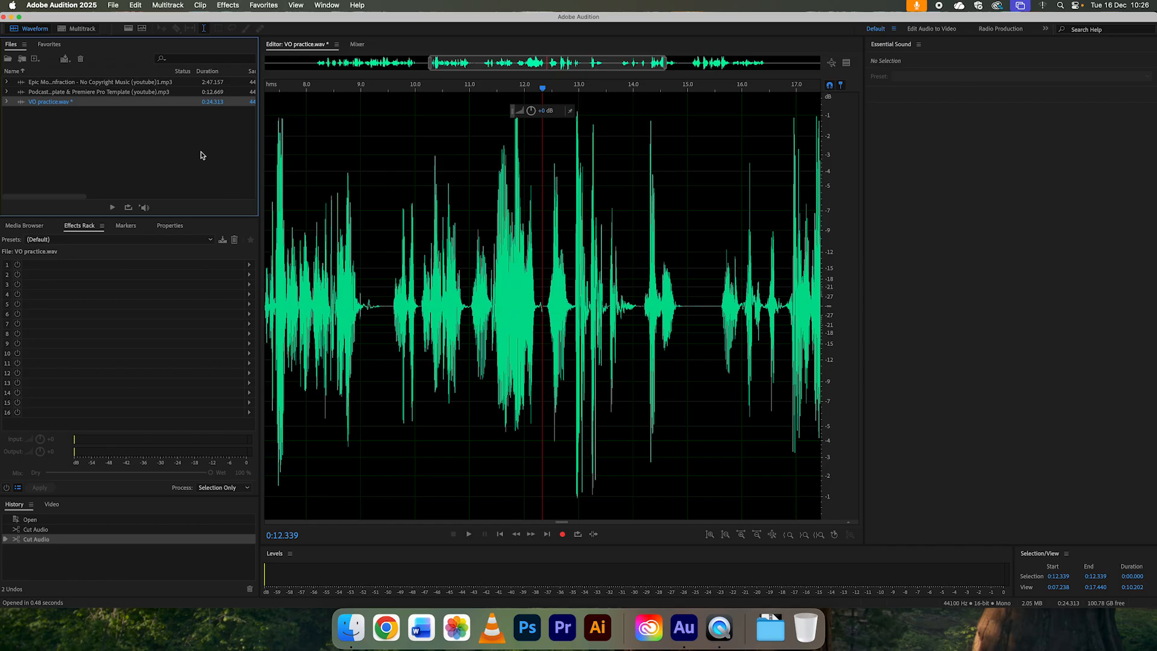
right_click(139, 153)
mouse_move(141, 160)
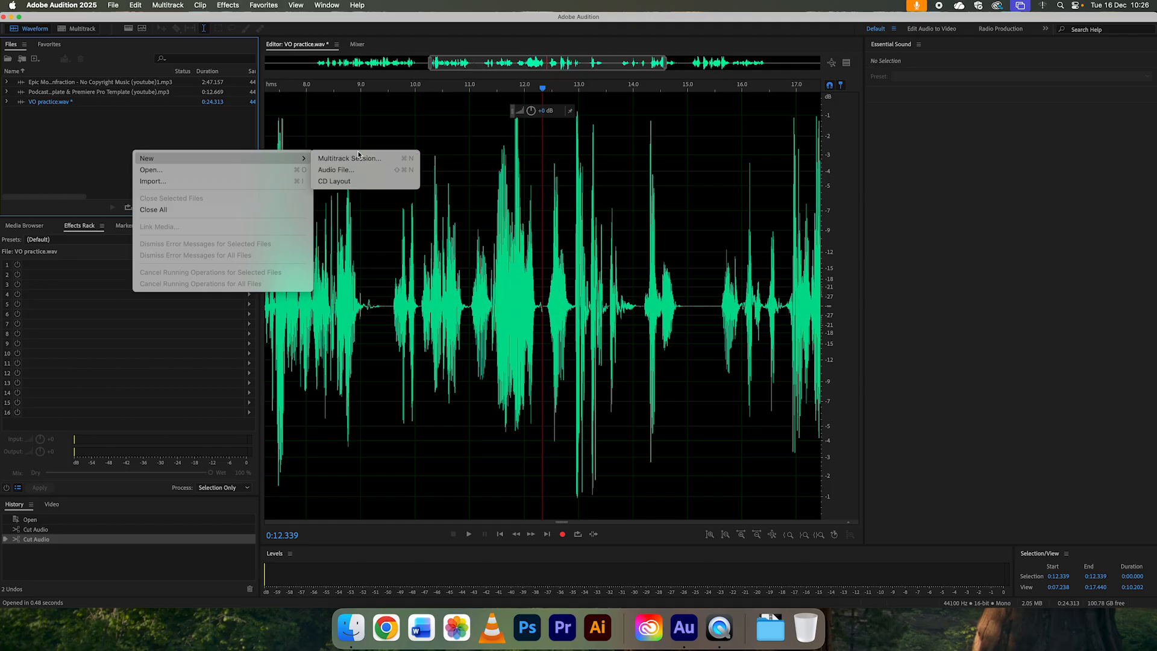
click(186, 131)
Step: Create a stereo multitrack session named "podcast practice" in the pod share 2 folder, at 48000 Hz and 32 (float) bit depth
click(112, 5)
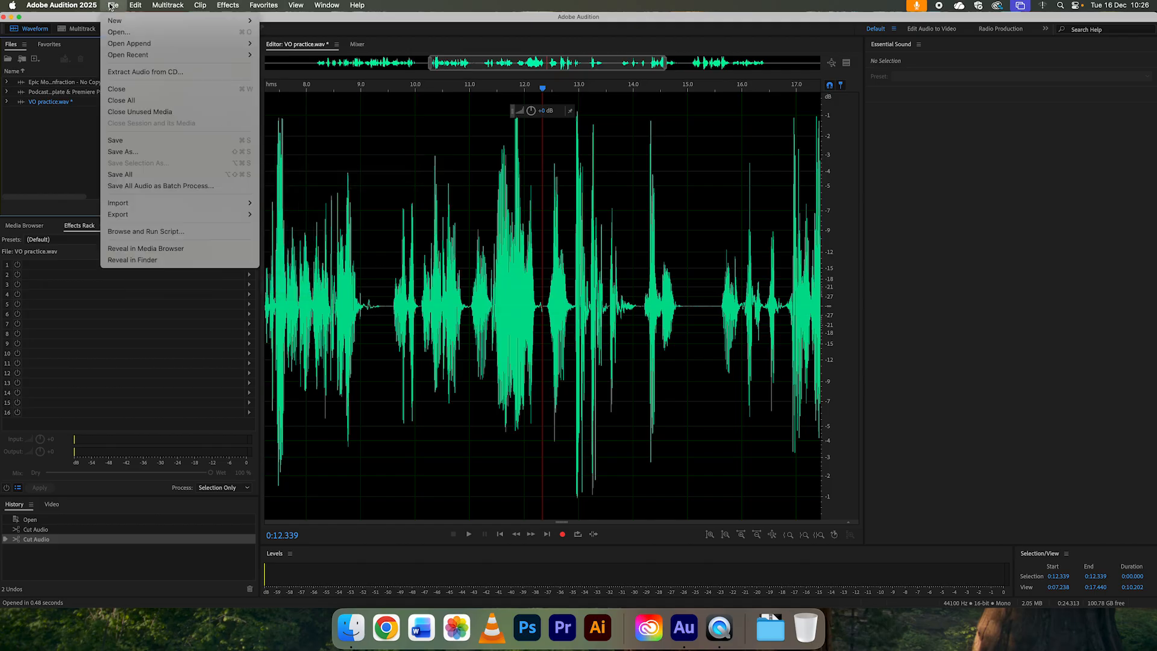
mouse_move(115, 20)
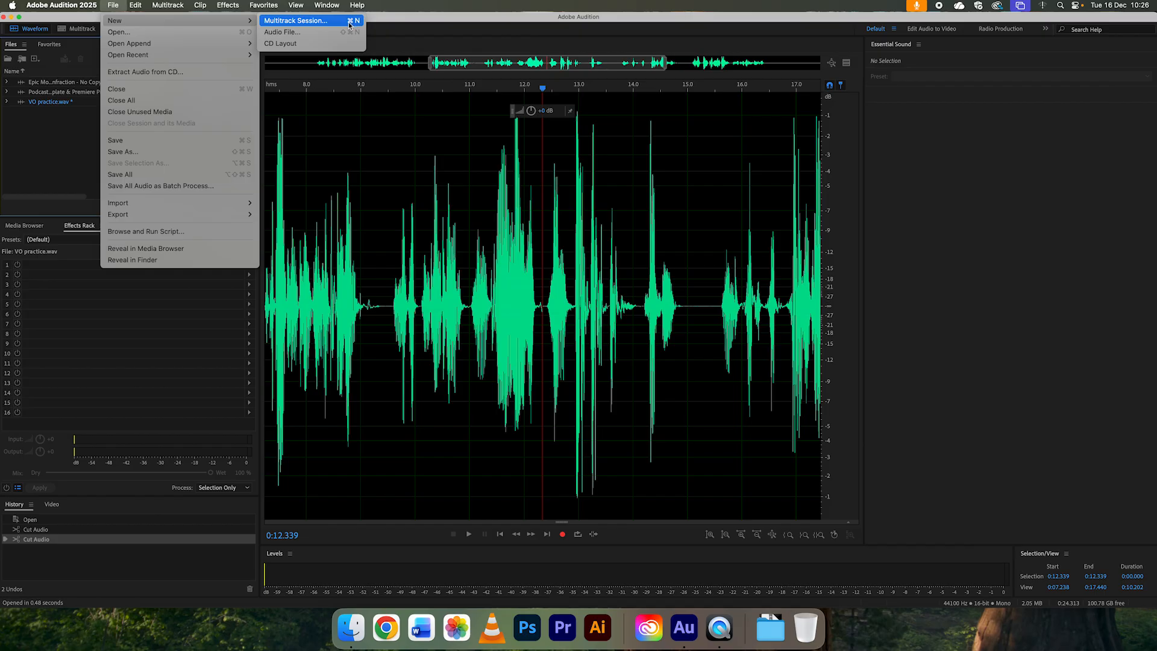
click(60, 160)
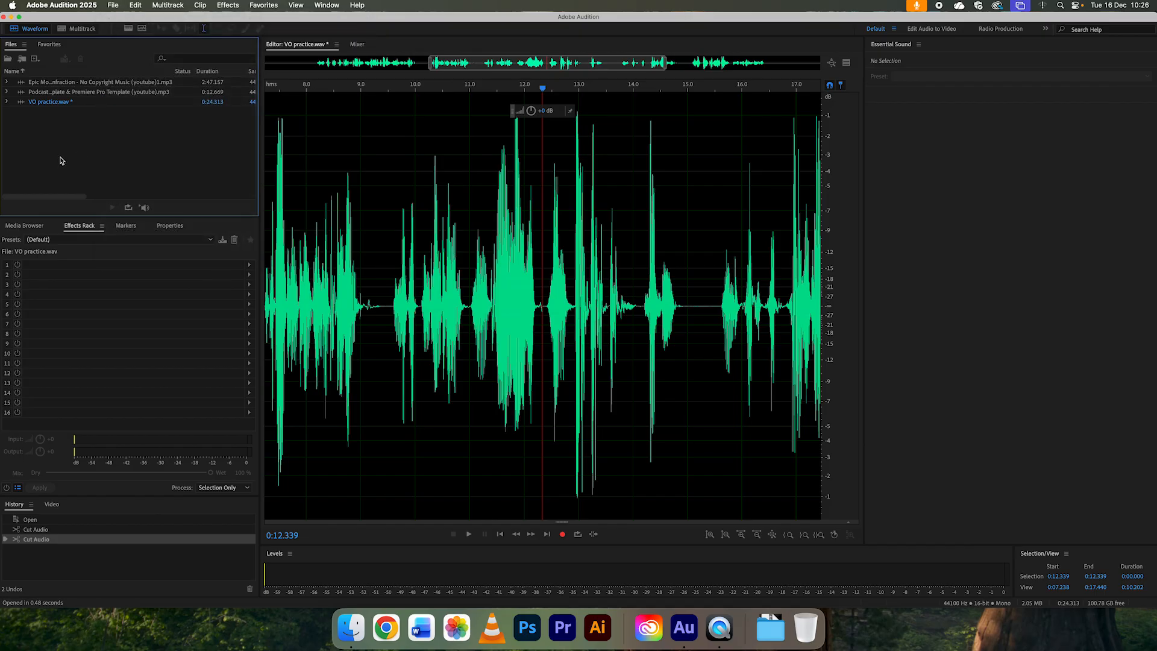
key(super+n)
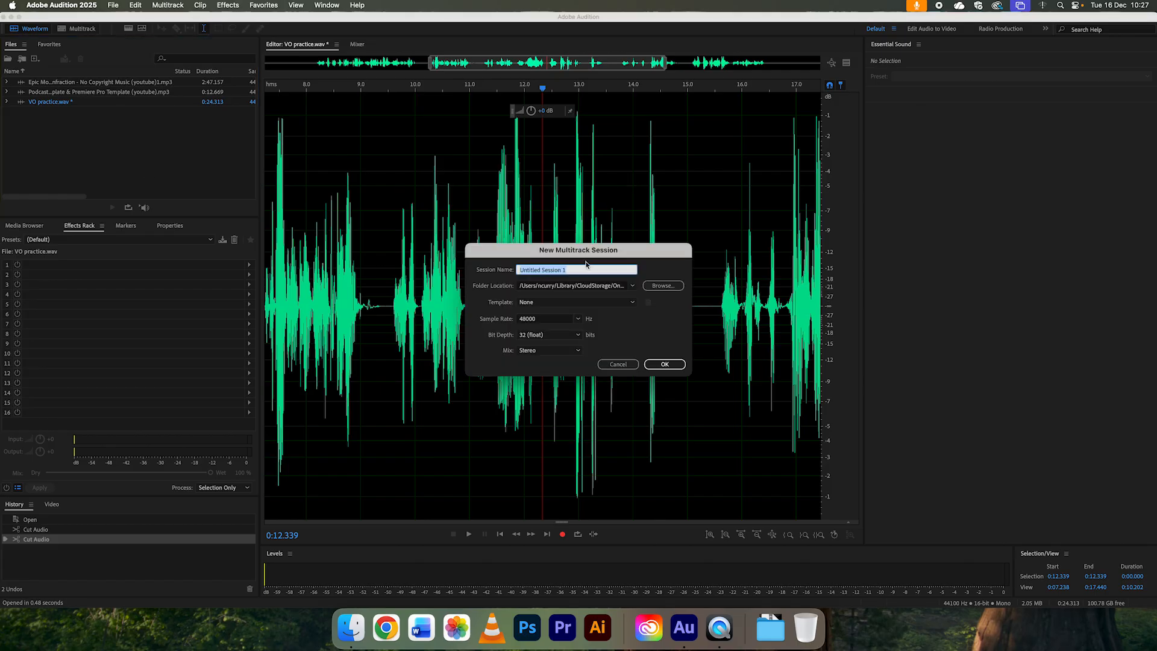
text(podcast practice)
click(655, 289)
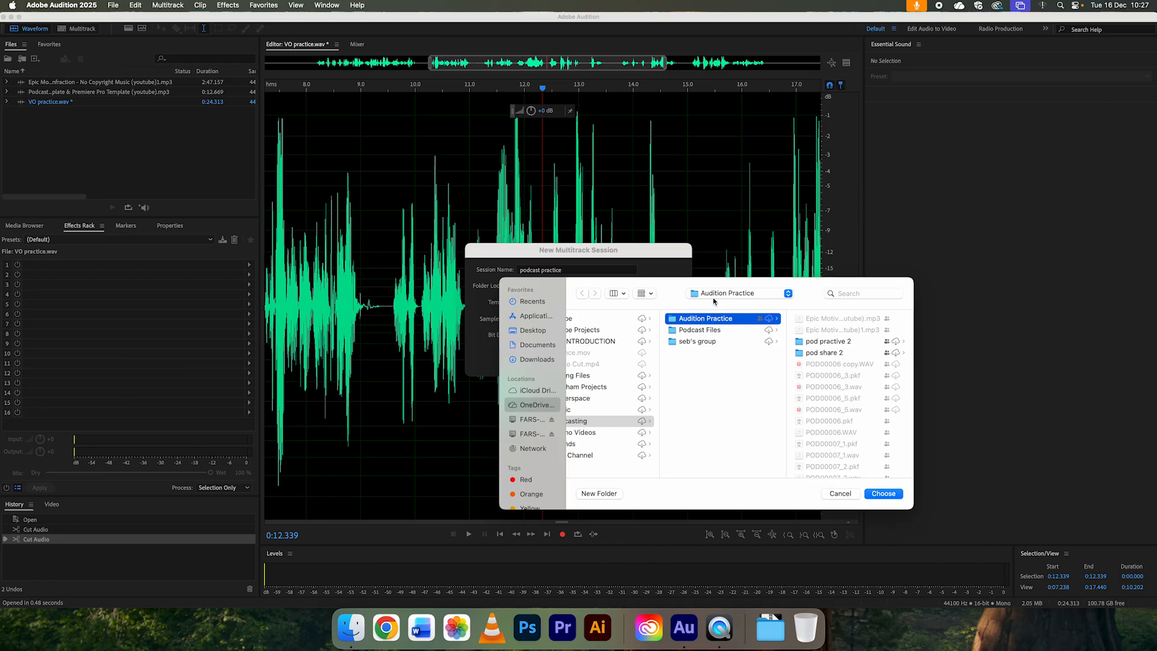
click(825, 353)
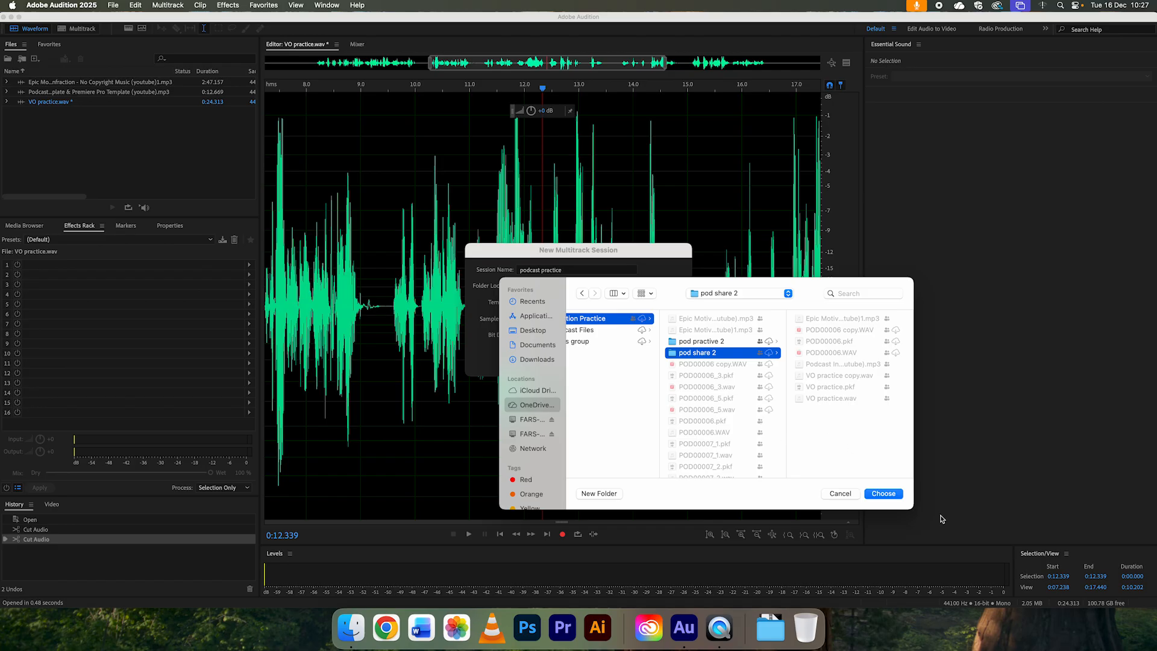
click(883, 494)
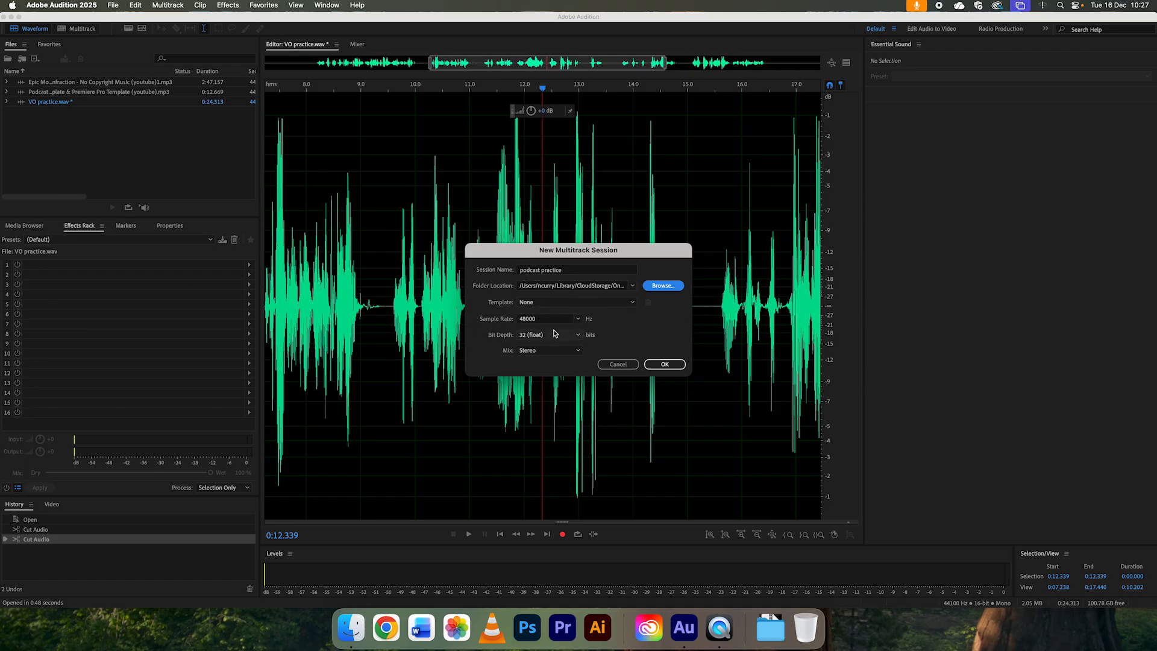
click(665, 365)
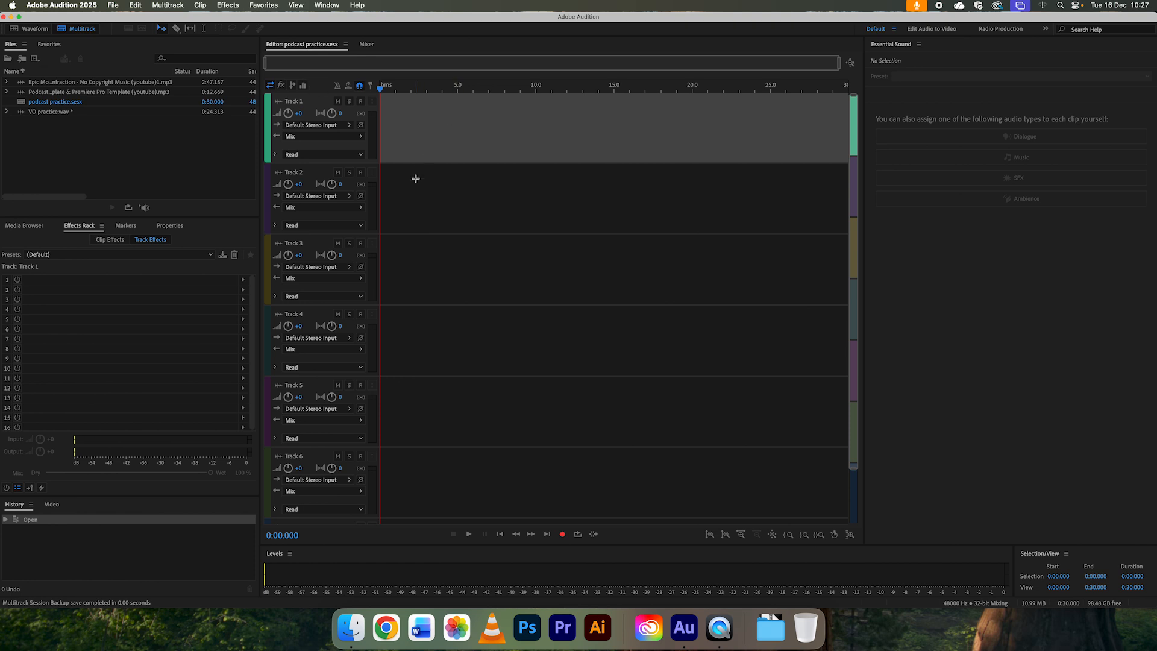
Step: Place VO practice.wav at the start of Track 1, accepting a copy conformed to the session's sample rate
click(109, 162)
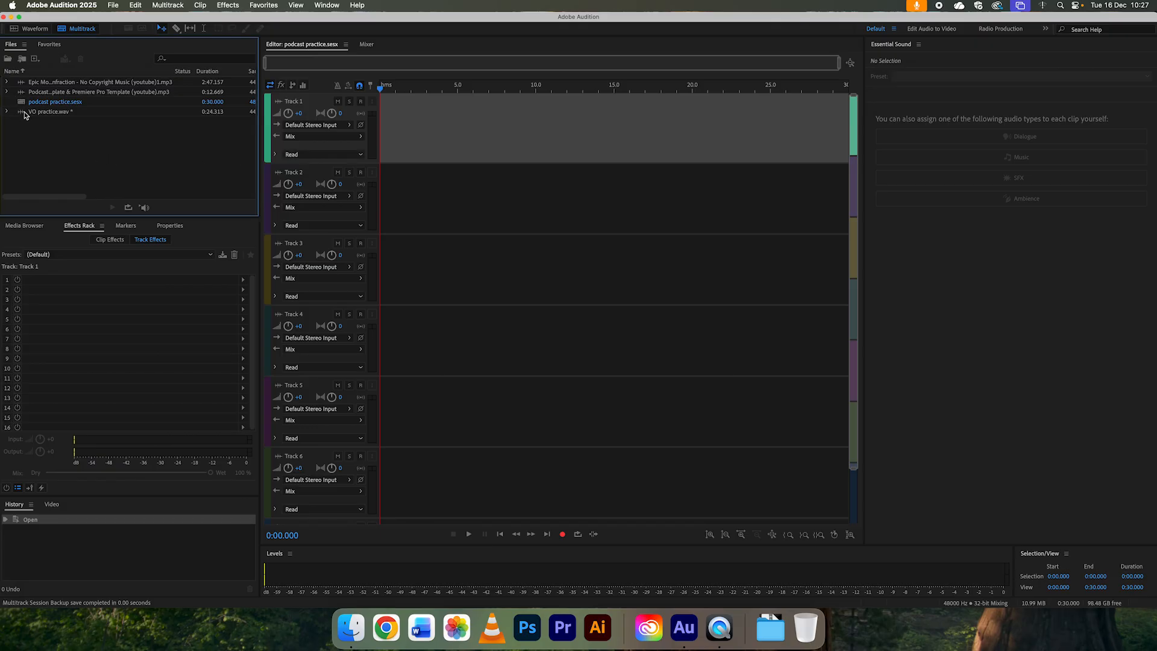
drag(21, 114, 370, 124)
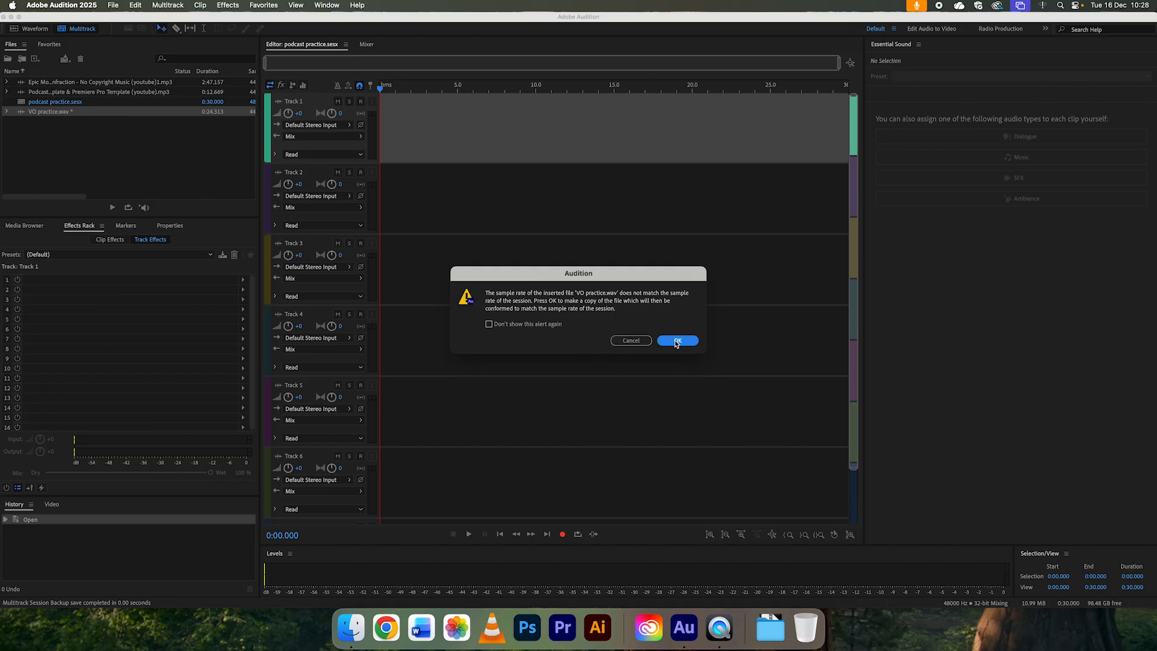
click(675, 340)
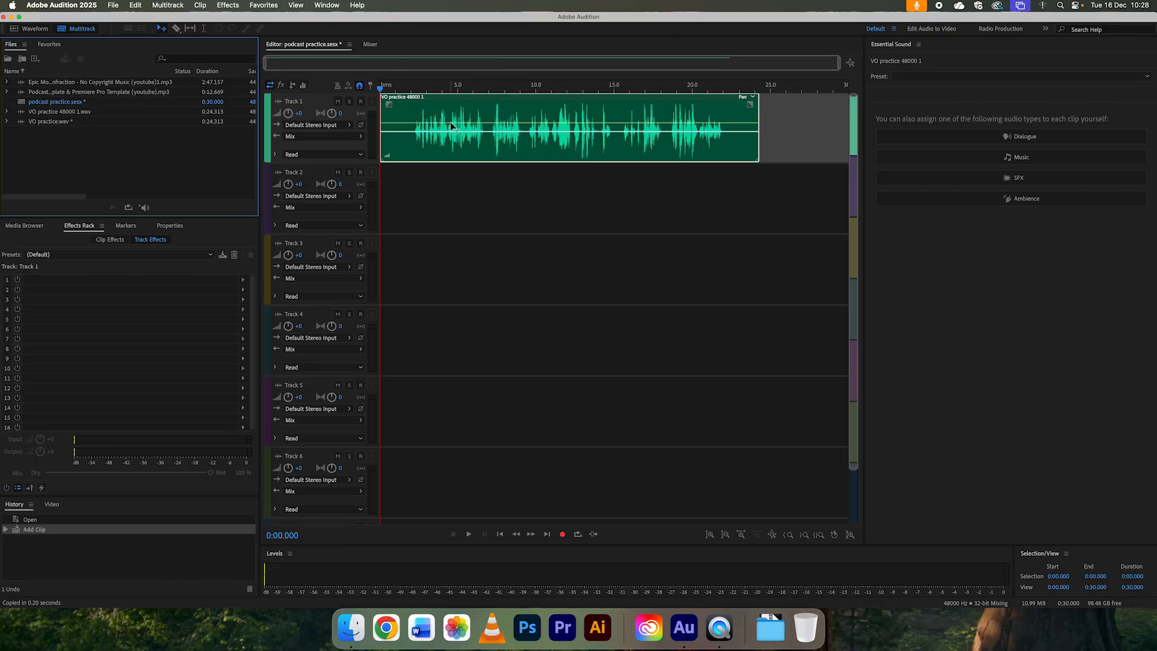
click(29, 123)
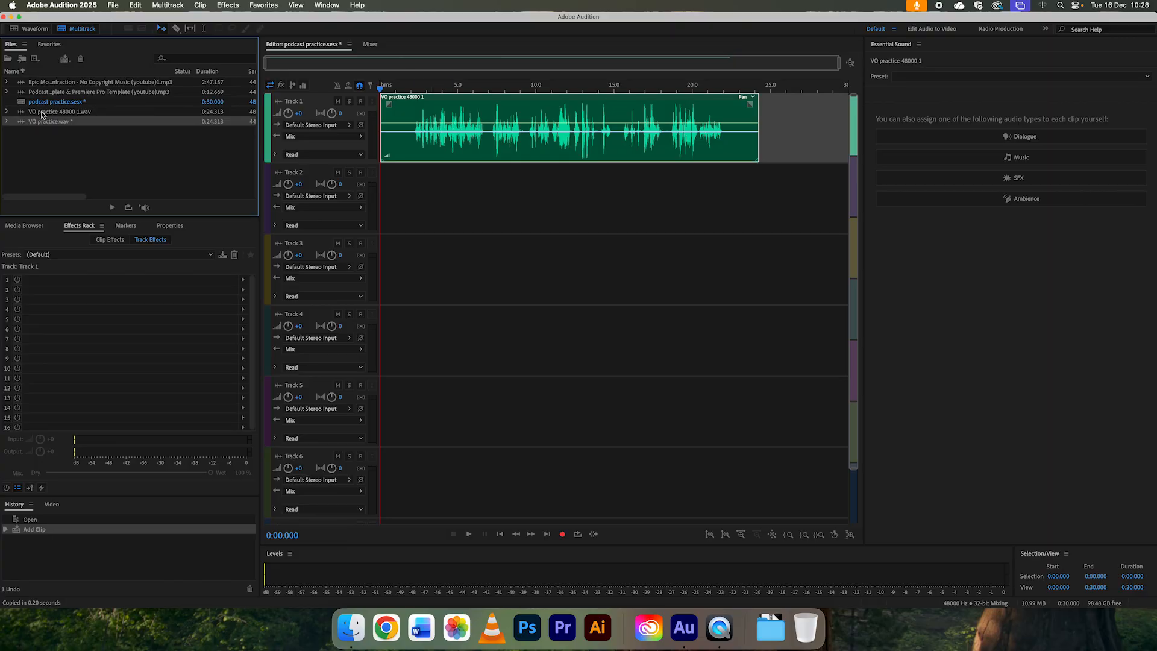
click(36, 113)
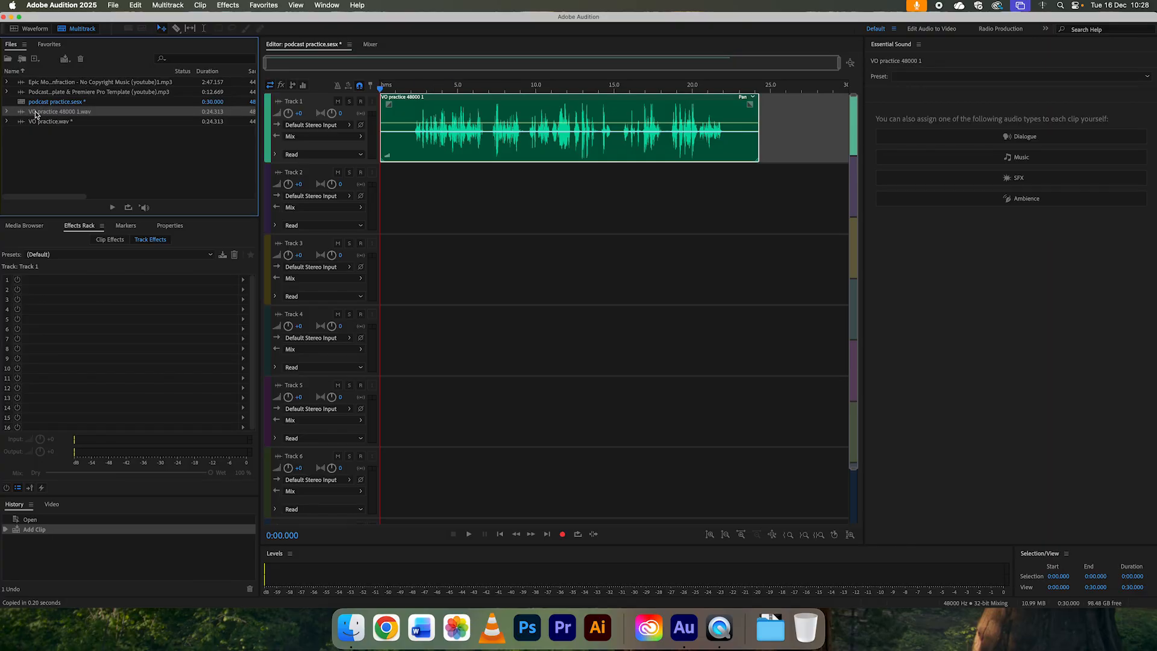
click(37, 140)
Step: Add the Podcast Intro MP3 at the start of Track 2 and the Epic Motivational Hip-Hop MP3 on Track 3, accepting sample-rate-conformed copies
click(24, 95)
drag(25, 94, 405, 208)
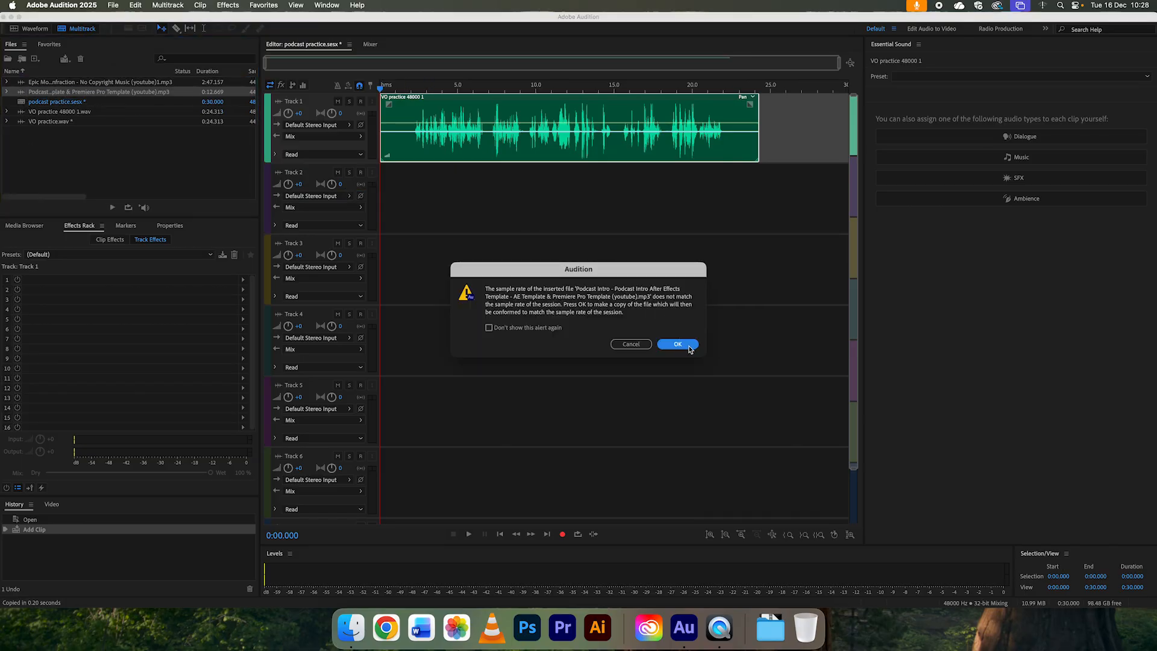
click(678, 344)
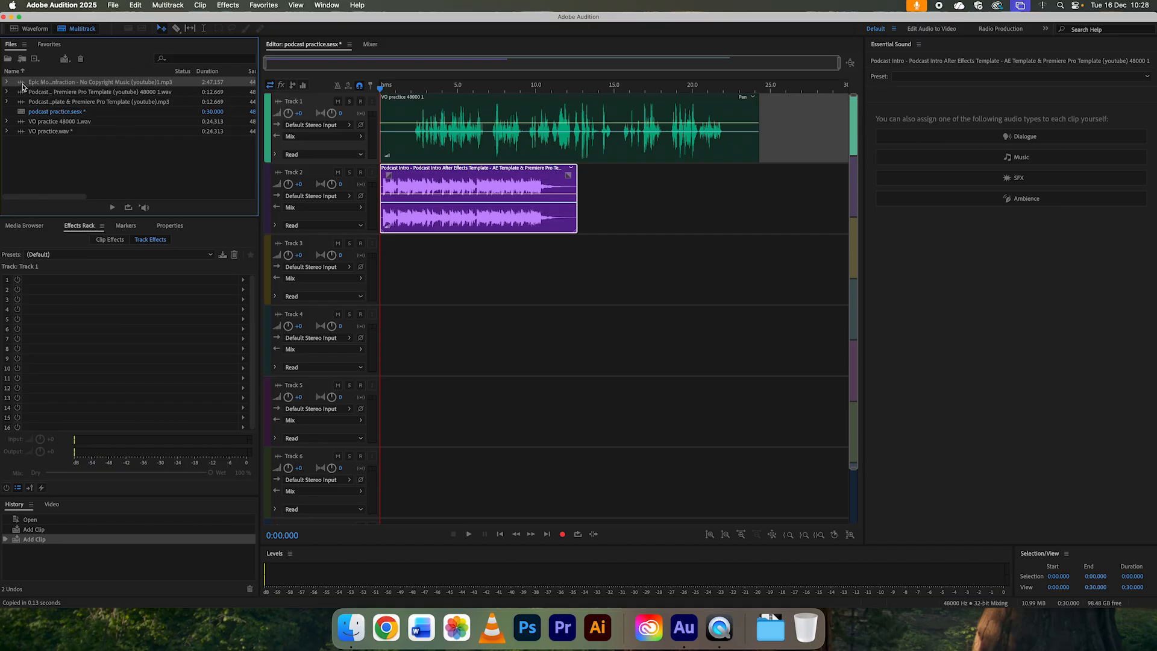
drag(20, 86, 449, 260)
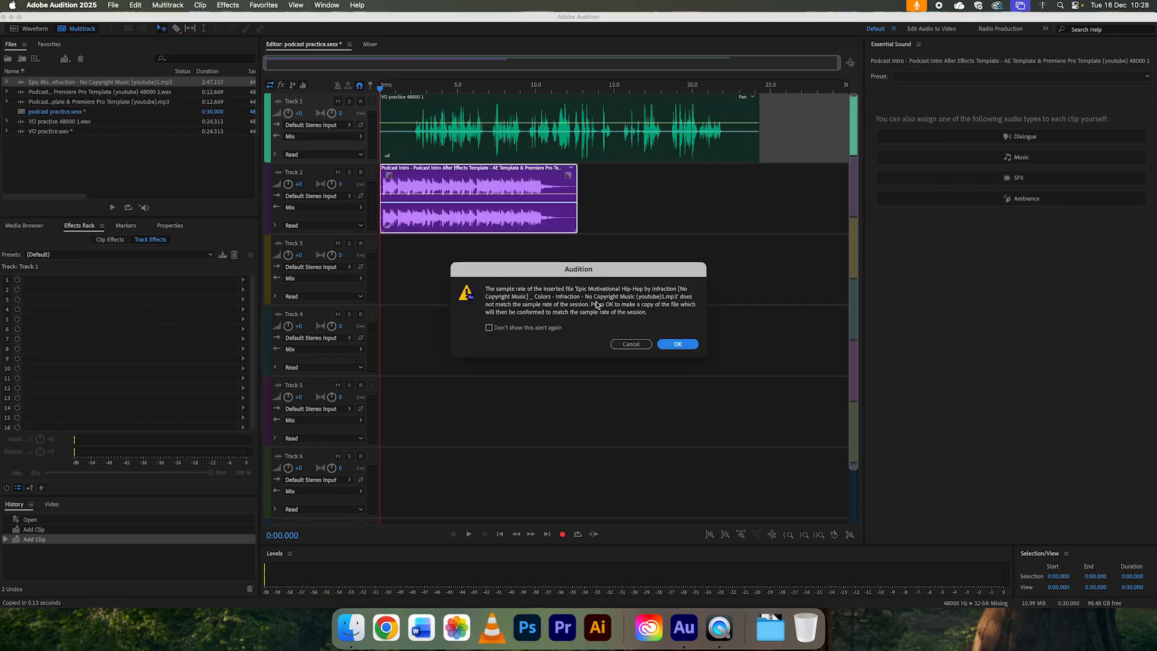
click(678, 346)
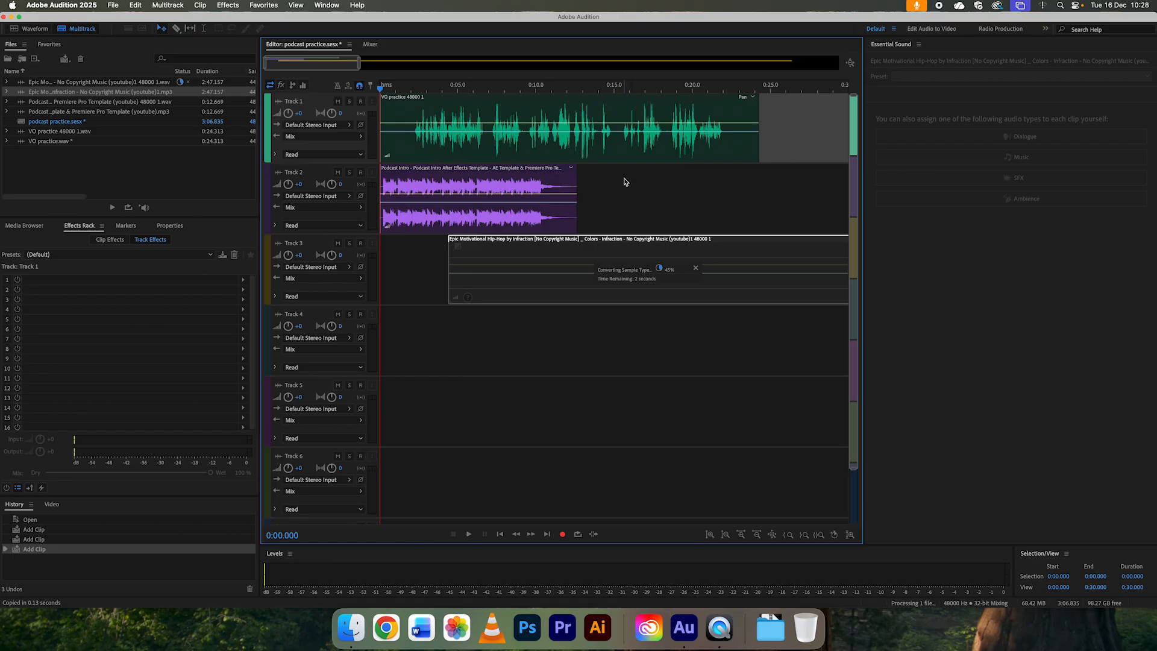
Step: Trim both ends of the Epic Motivational music clip to leave about 17 seconds, and move it to about 0:17 on Track 3
click(588, 88)
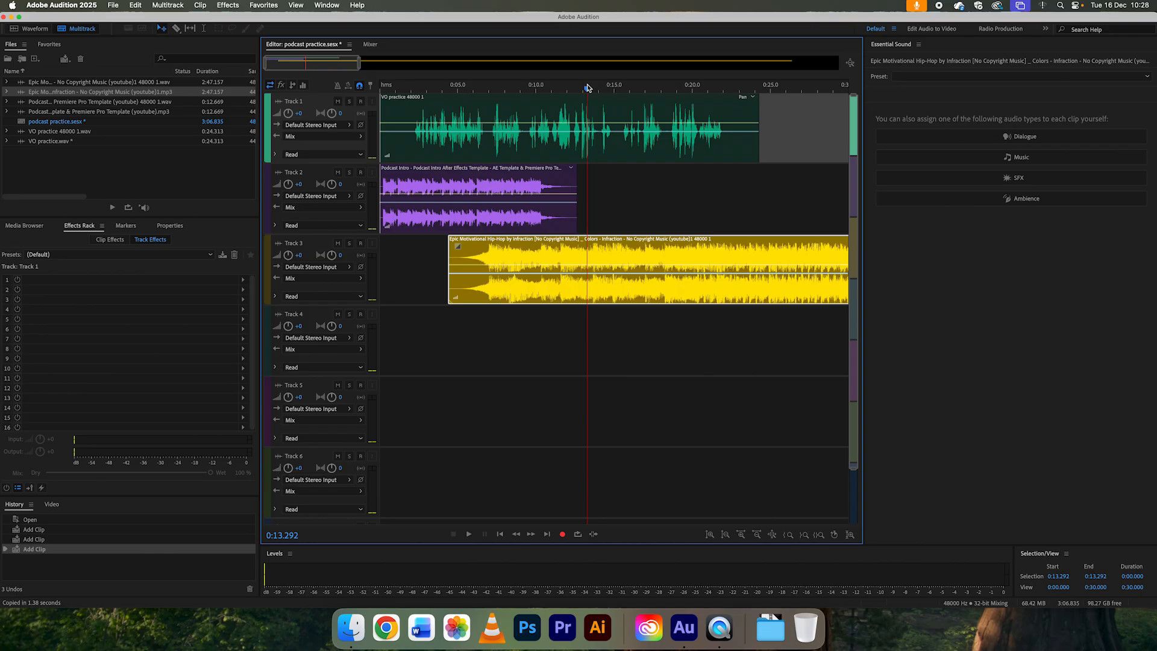
scroll(588, 88, down, 5)
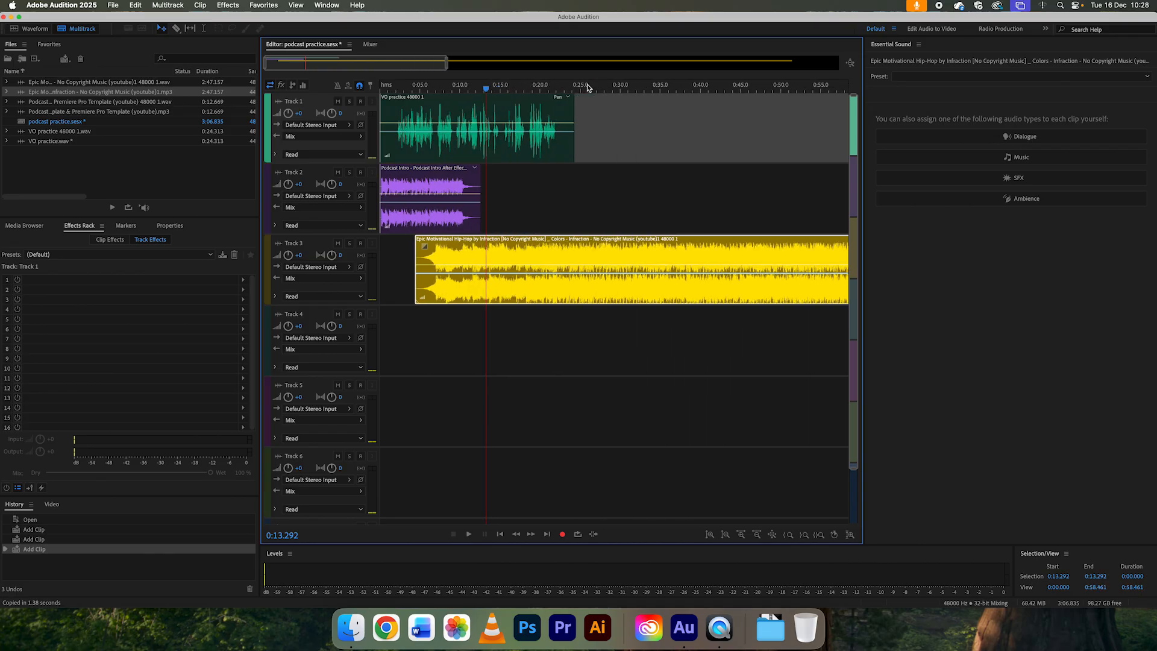
scroll(587, 88, down, 5)
drag(590, 59, 459, 64)
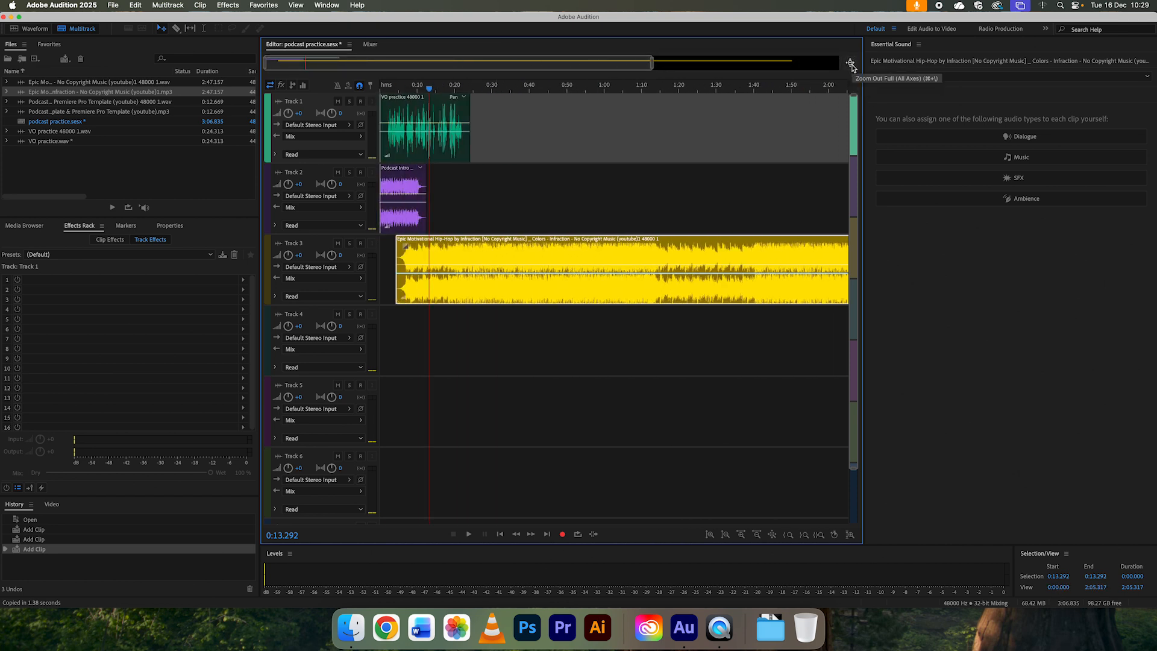
click(851, 64)
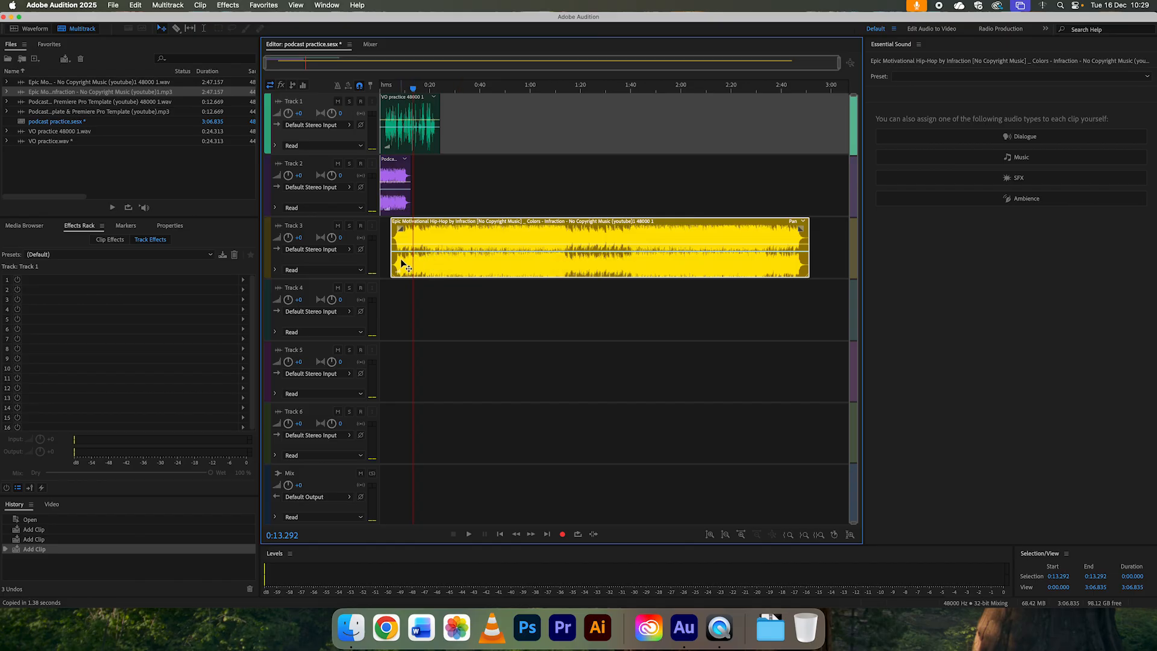
drag(388, 265, 637, 267)
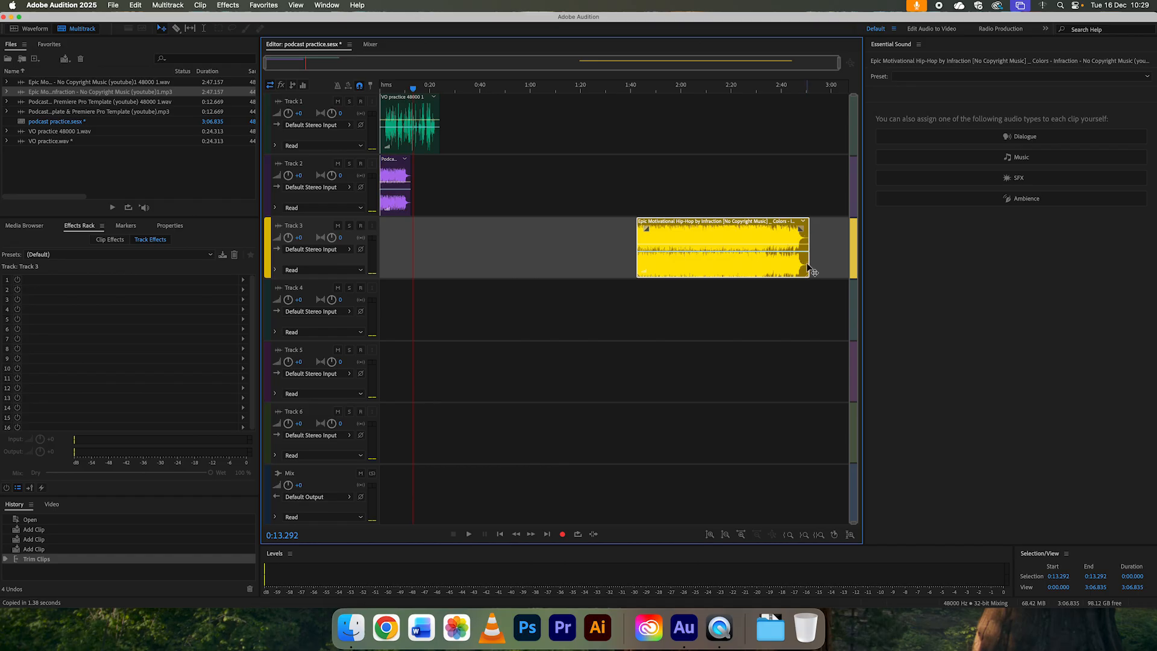
drag(806, 263, 448, 238)
Step: Move the voice-over to about 0:11 so it overlaps the intro's end, and start the music clip where the voice-over ends, at about 0:35
click(413, 87)
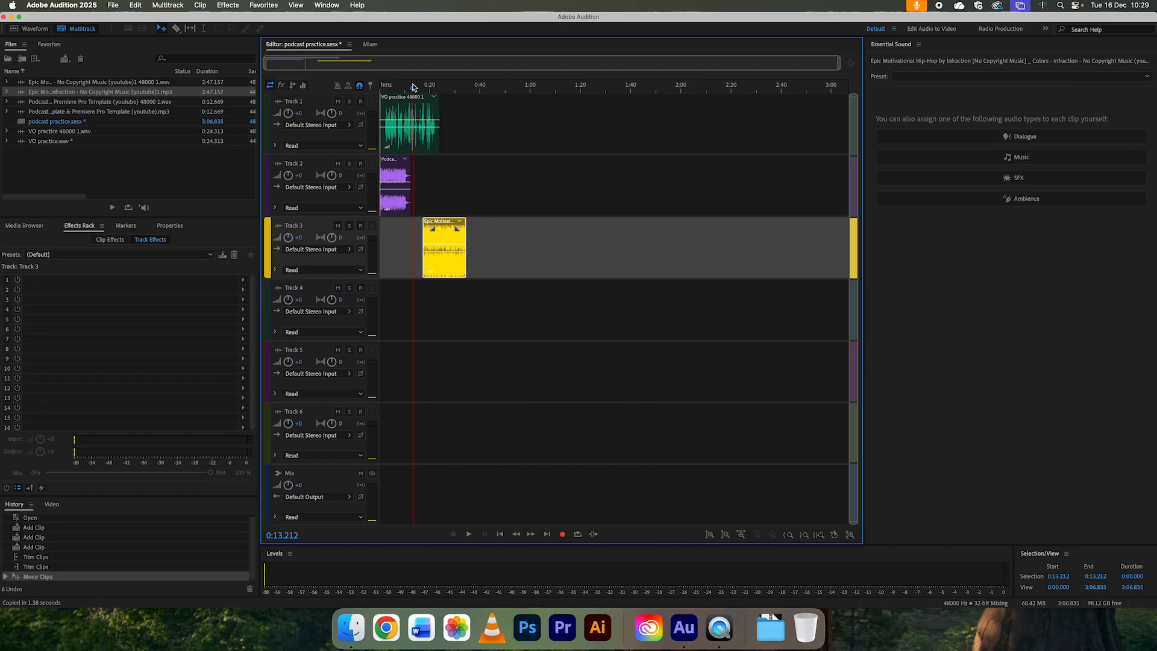
key(=)
key(=)
key(=)
key(=)
key(=)
key(=)
key(=)
key(=)
key(=)
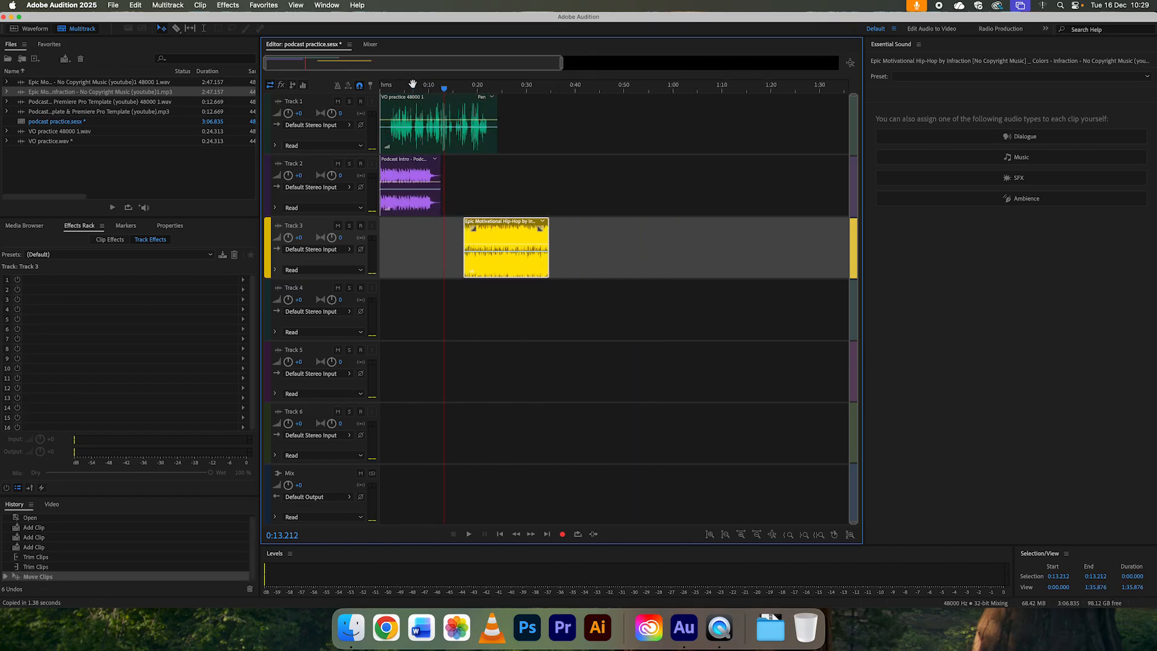
key(=)
key(=)
key(=)
key(=)
key(=)
key(=)
key(=)
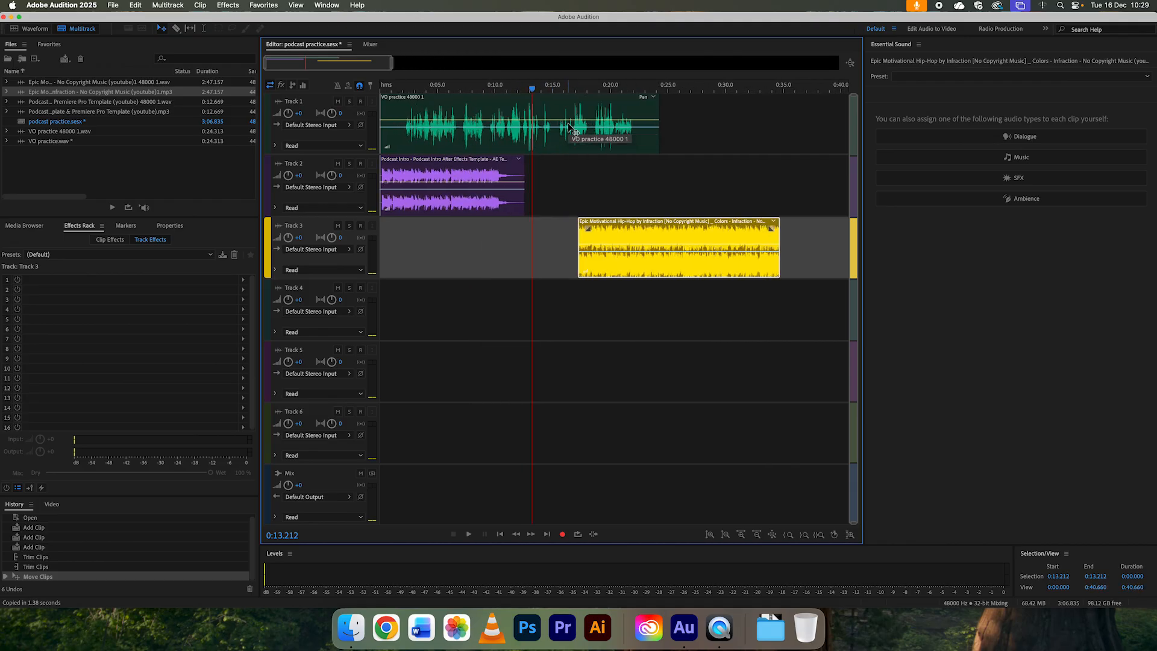
drag(467, 114, 589, 114)
drag(685, 235, 833, 236)
drag(392, 91, 807, 115)
click(625, 88)
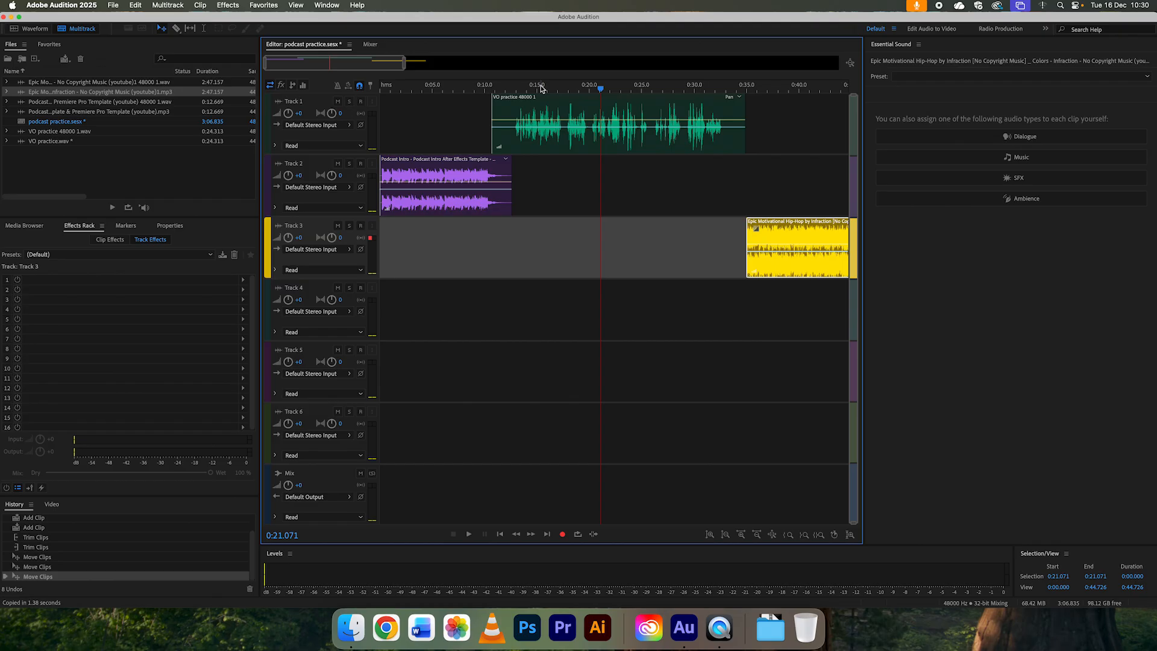
Step: Apply the Podcast Voice dialogue preset to the voice-over clip on Track 1
click(500, 123)
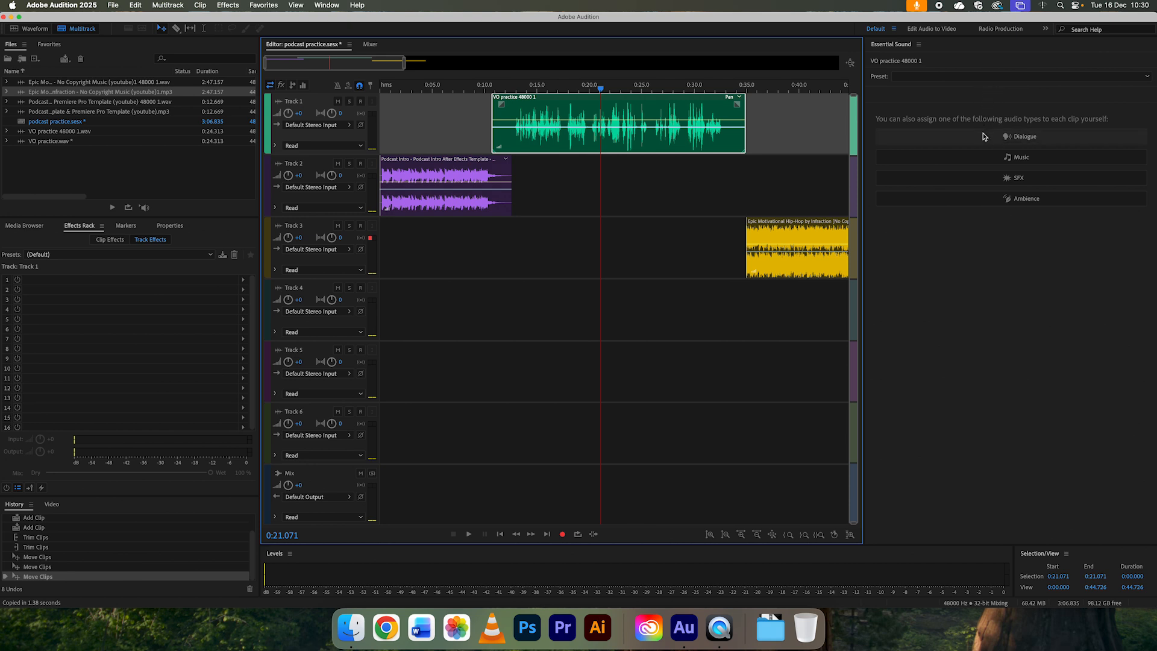
click(992, 77)
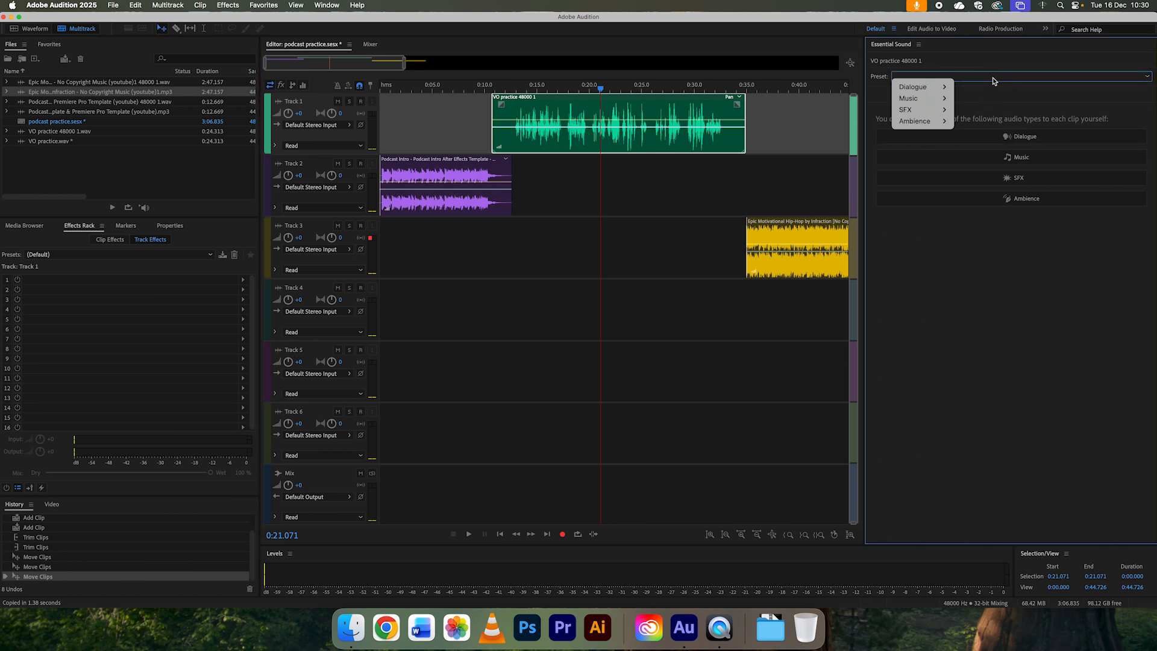
mouse_move(936, 89)
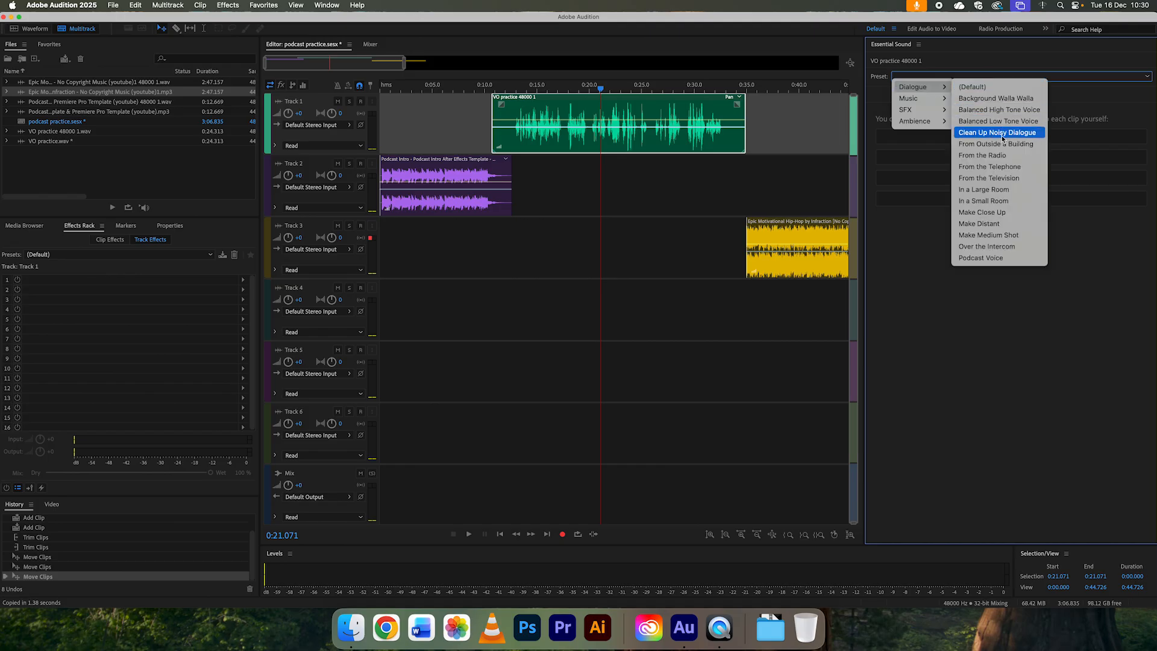
click(975, 259)
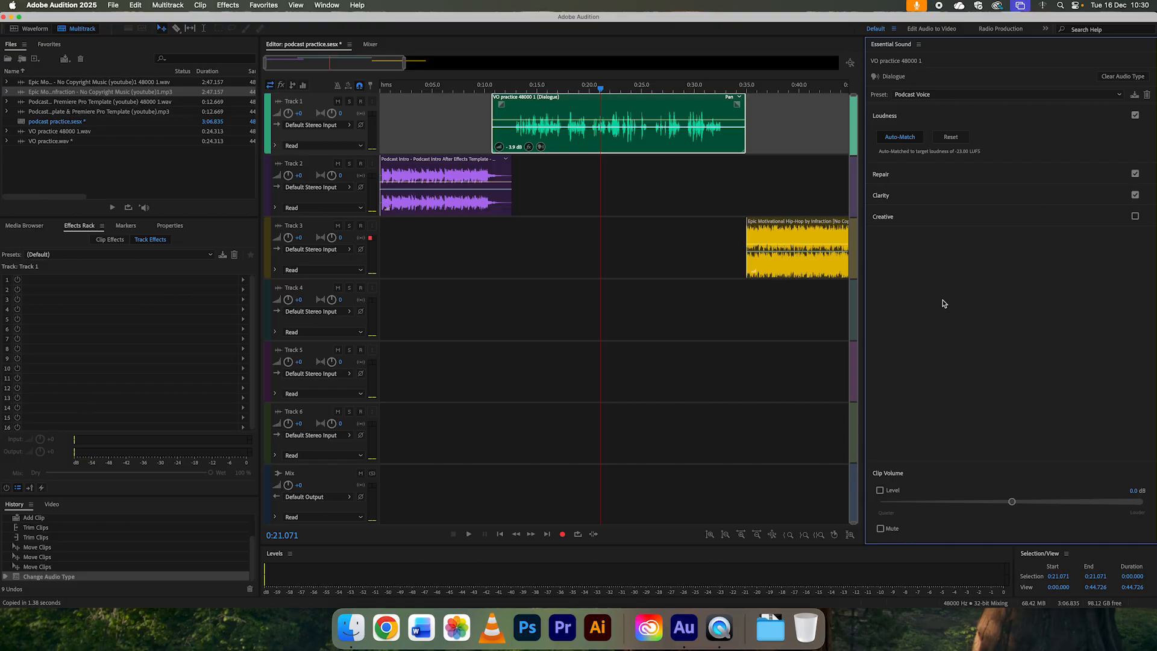
Step: Toggle loudness auto-match on the voice-over clip to compare levels, leaving it switched off
click(902, 138)
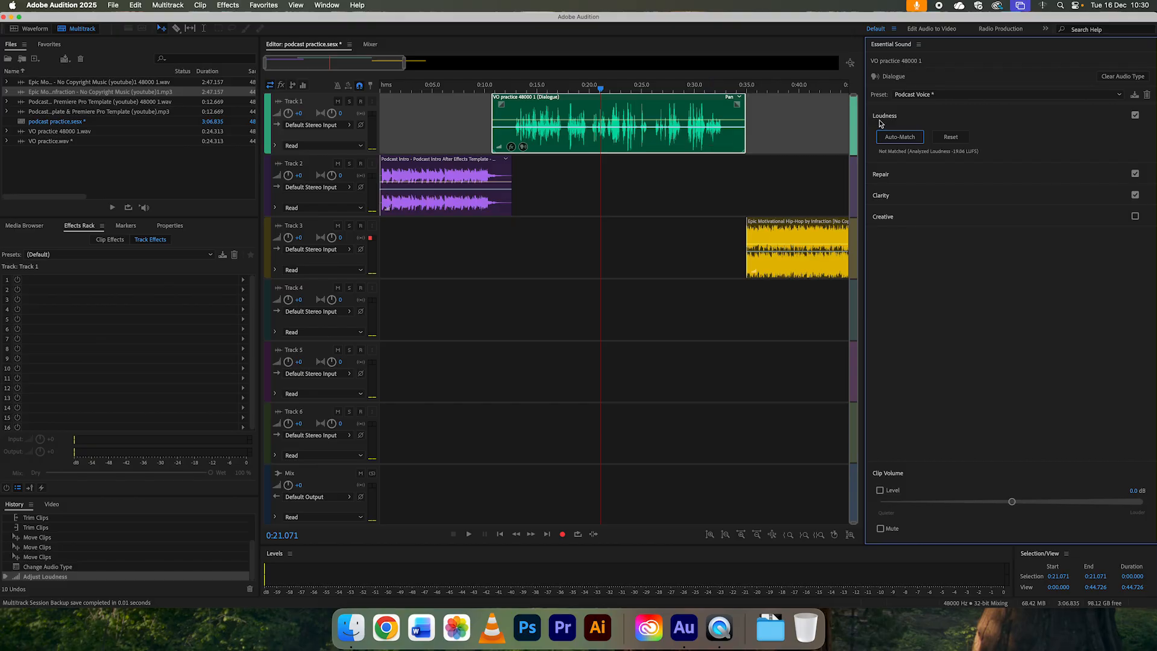
click(902, 139)
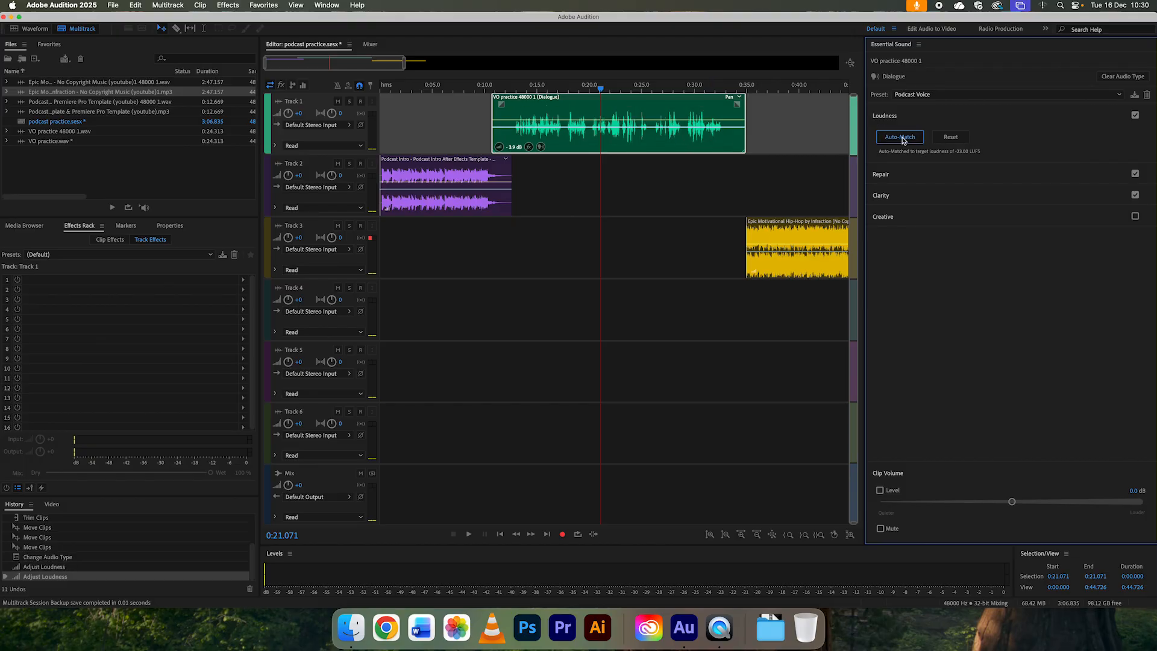
click(902, 138)
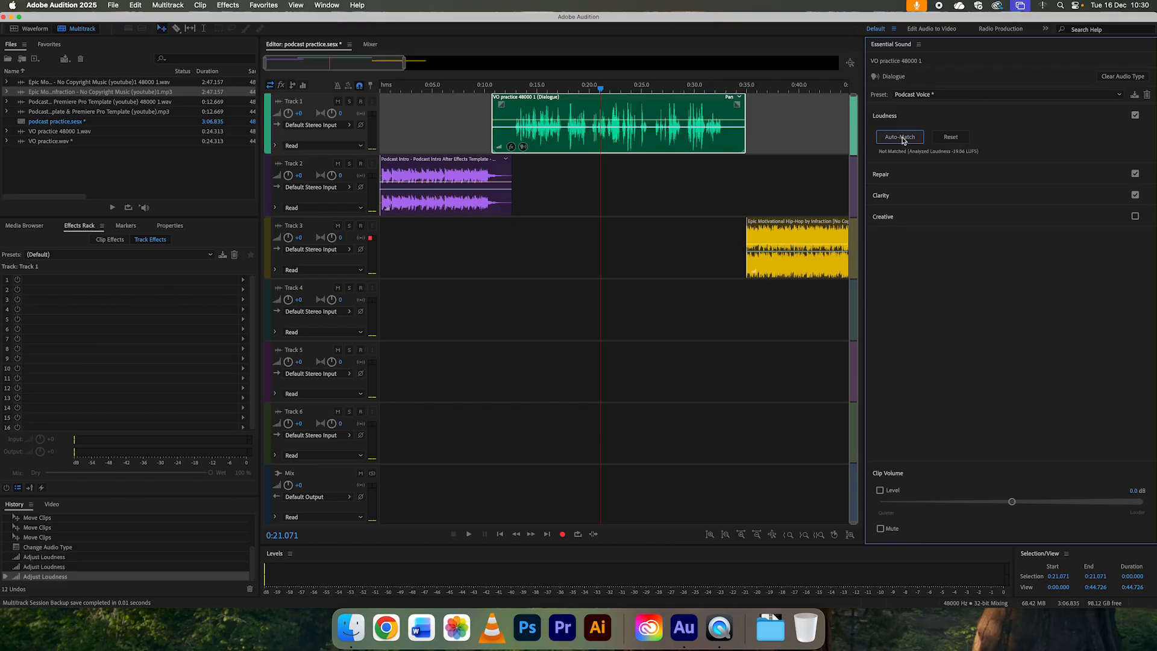
Step: Disable the DeEss and Reduce Rumble repairs on the voice-over clip
click(943, 176)
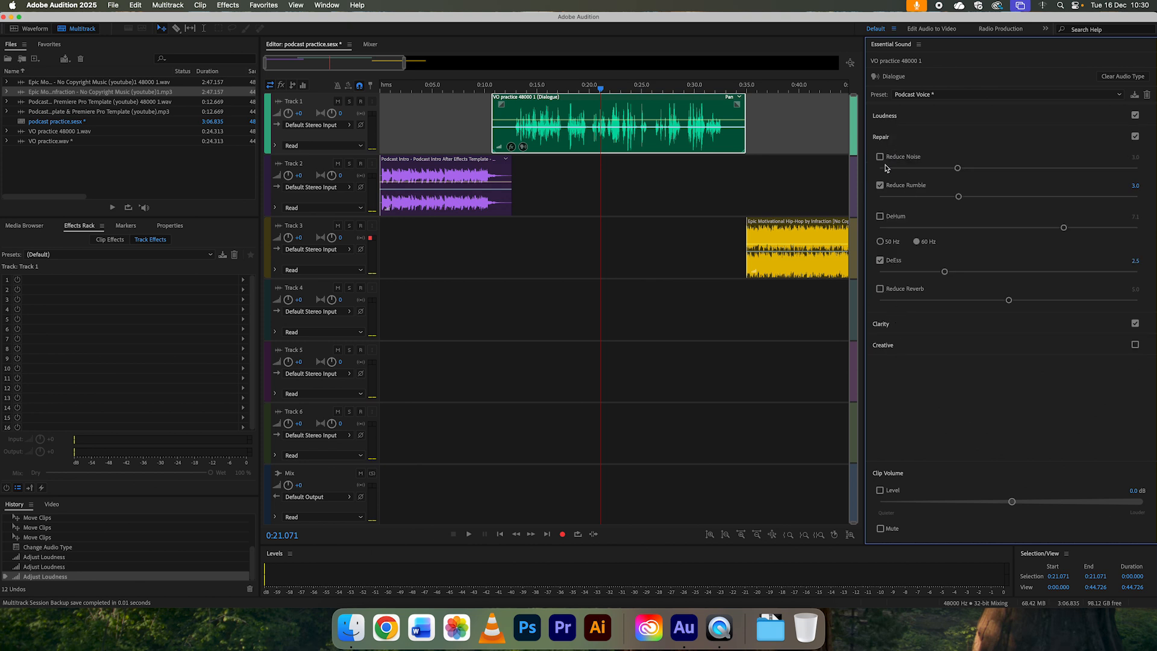
click(880, 260)
click(881, 186)
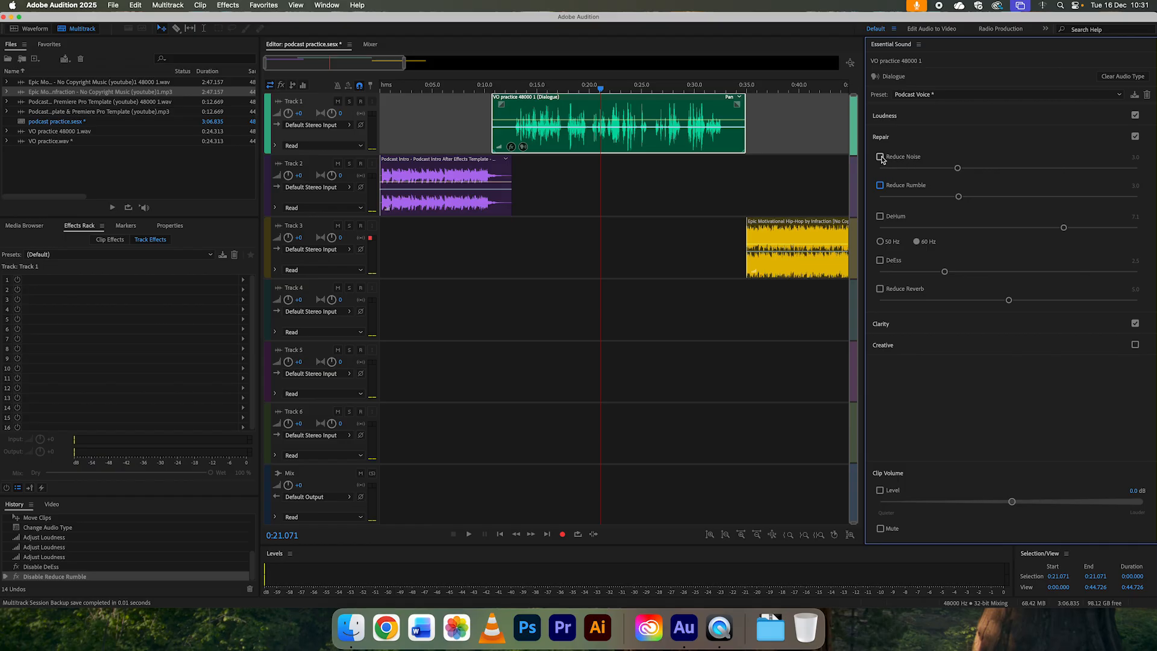
Step: Play the voice-over from about 0:14 to hear it without the repair effects
click(530, 88)
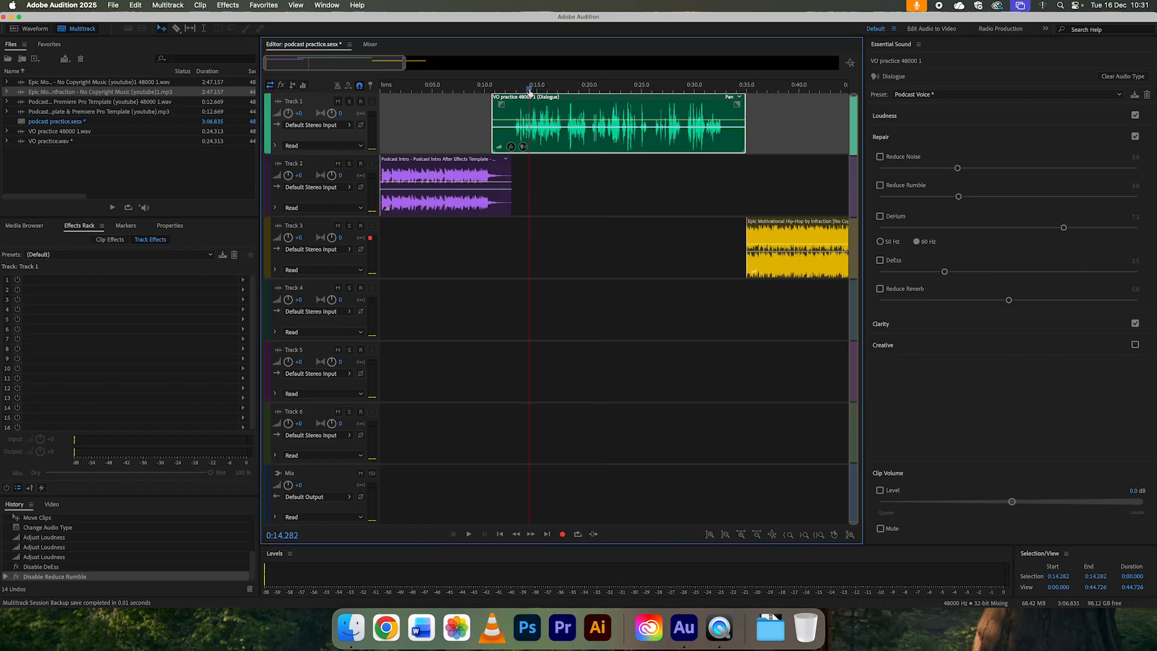
key(space)
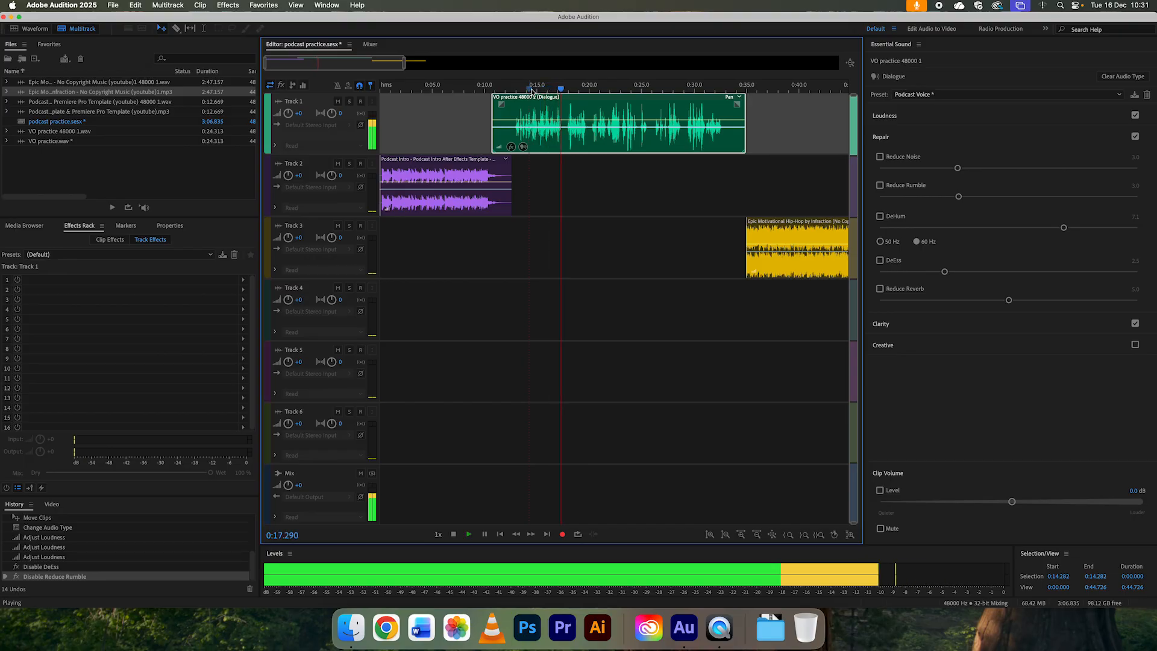
key(space)
Step: Try Reduce Noise at 10.0 on the voice-over, listen from about 0:13, and switch the repair off again
click(880, 157)
drag(957, 169, 1137, 168)
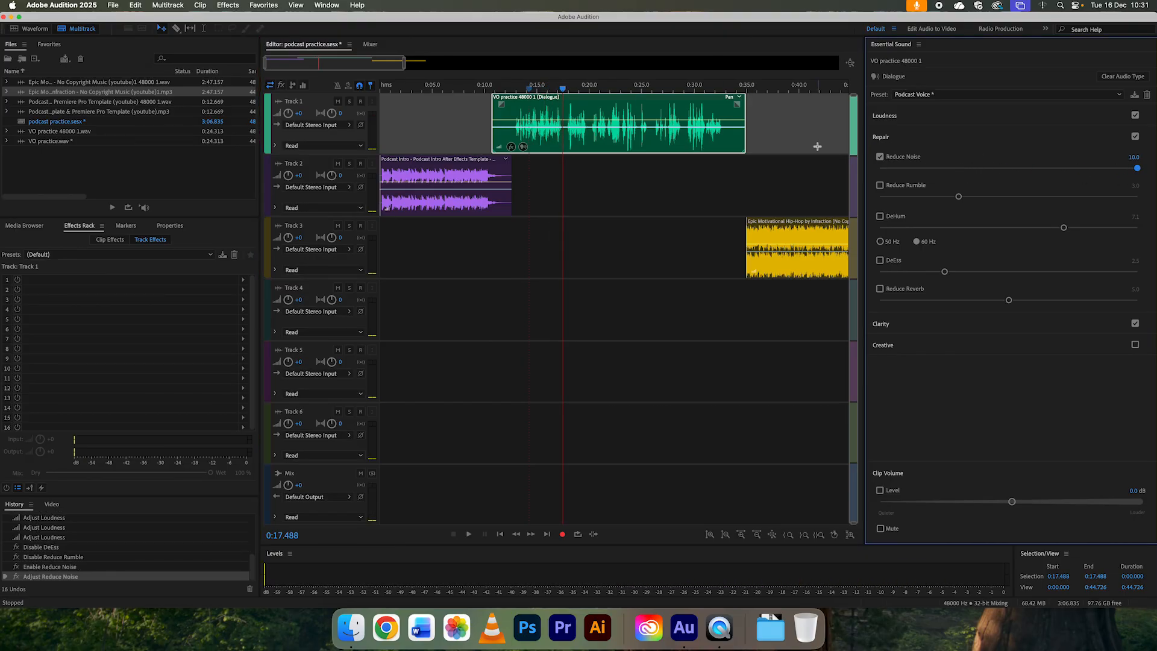
click(515, 90)
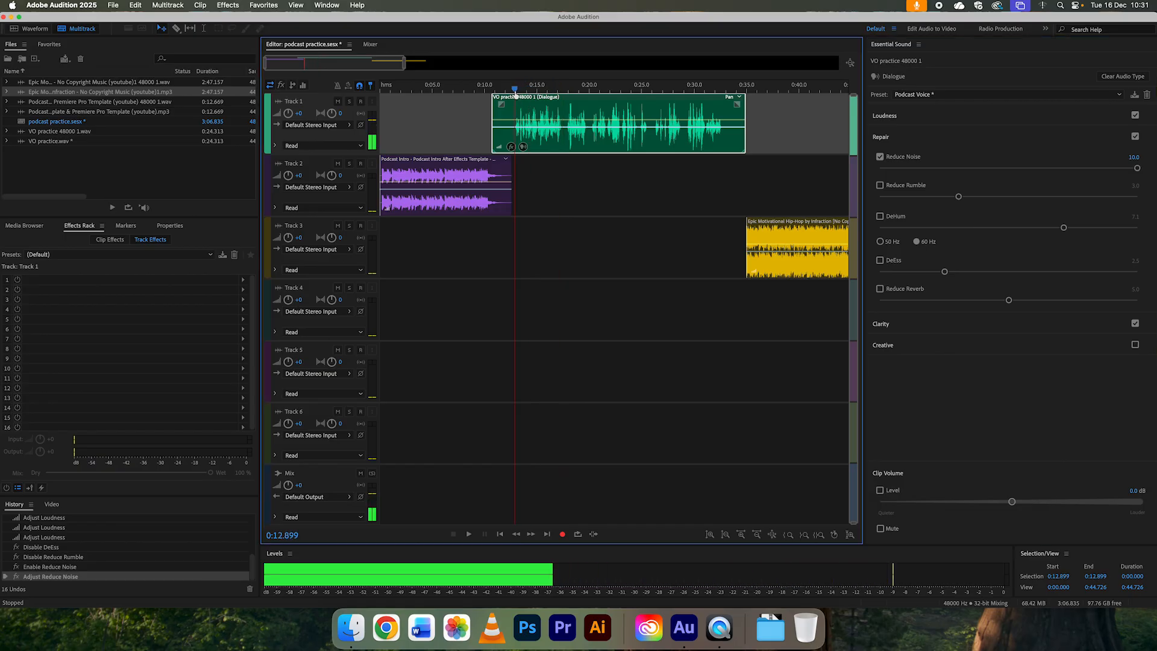
drag(515, 94, 515, 94)
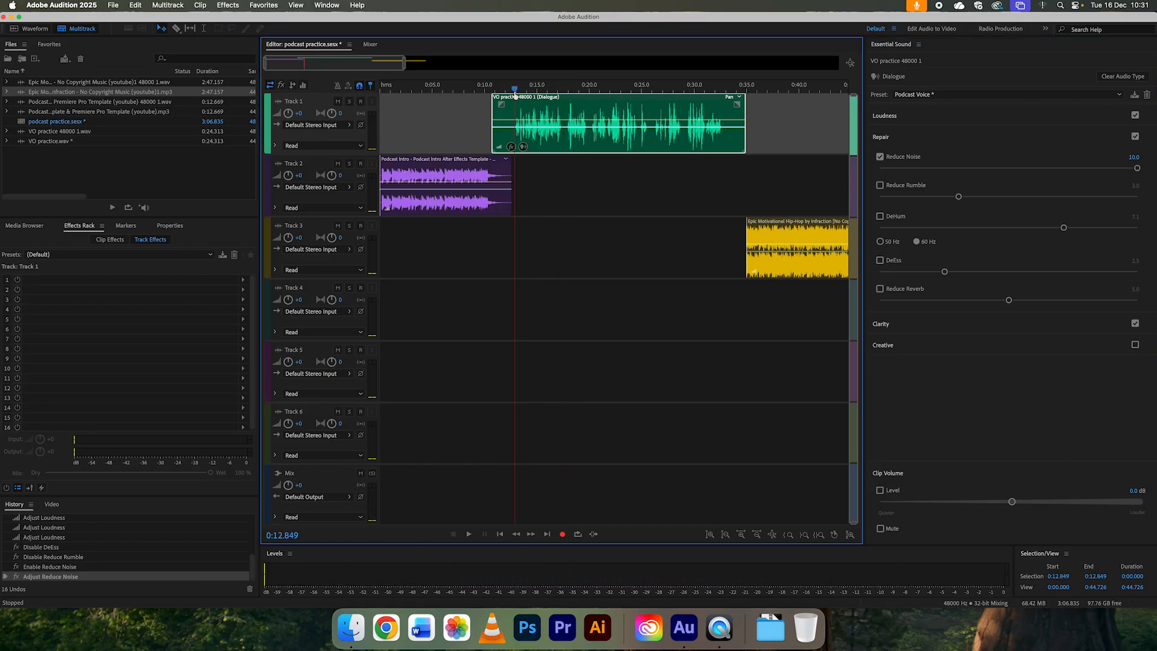
key(space)
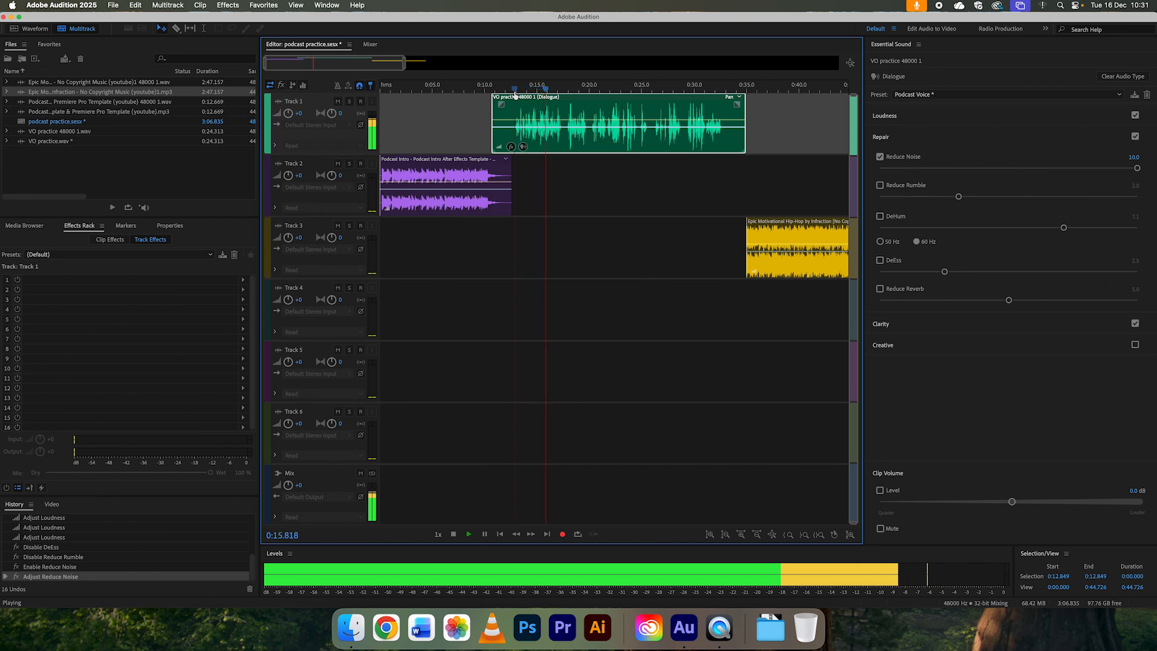
key(space)
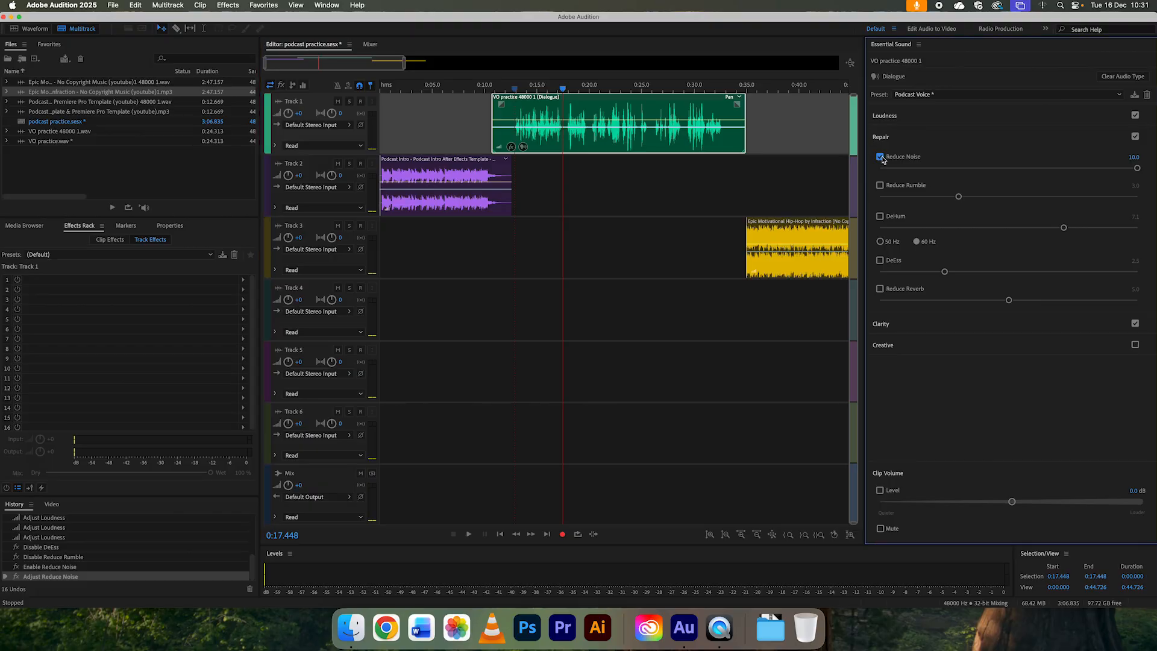
click(880, 157)
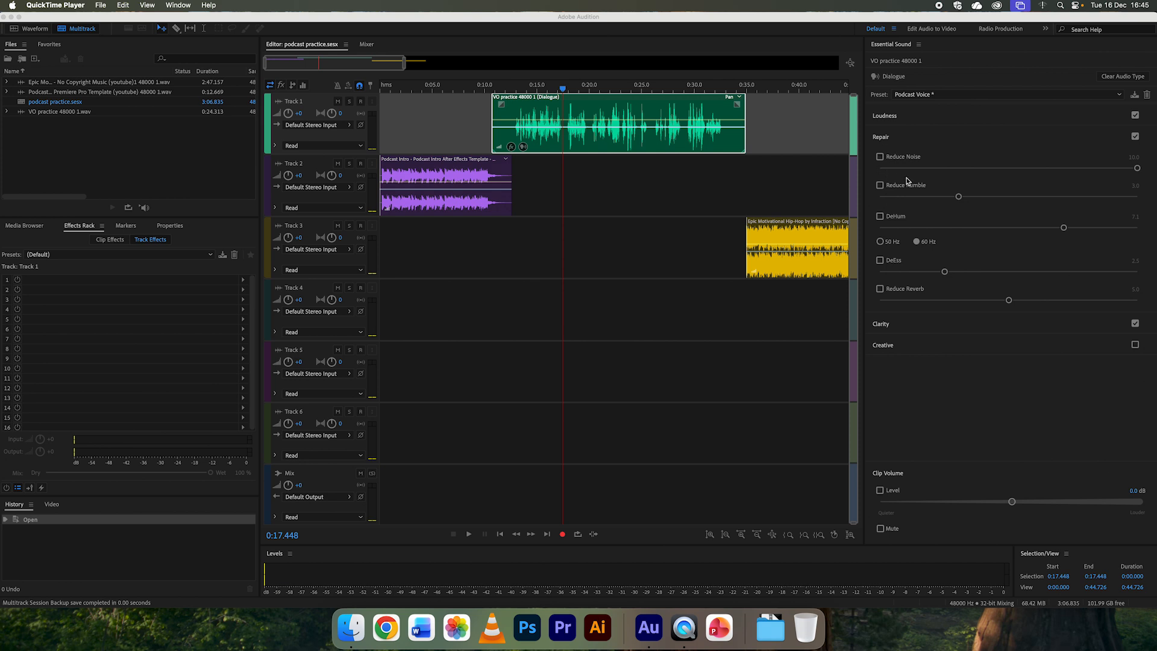
Step: Disable Dynamics in the voice-over's Clarity settings and try the High Tone Vocal Enhancer before returning it to Low Tone
click(933, 326)
click(934, 326)
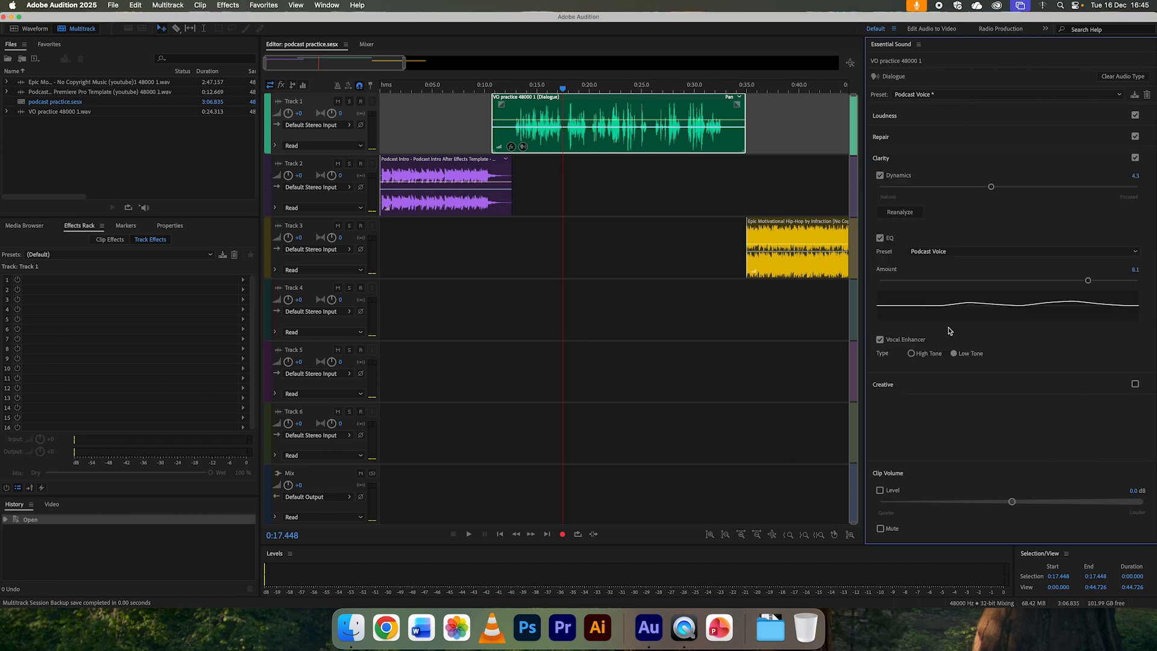
click(879, 176)
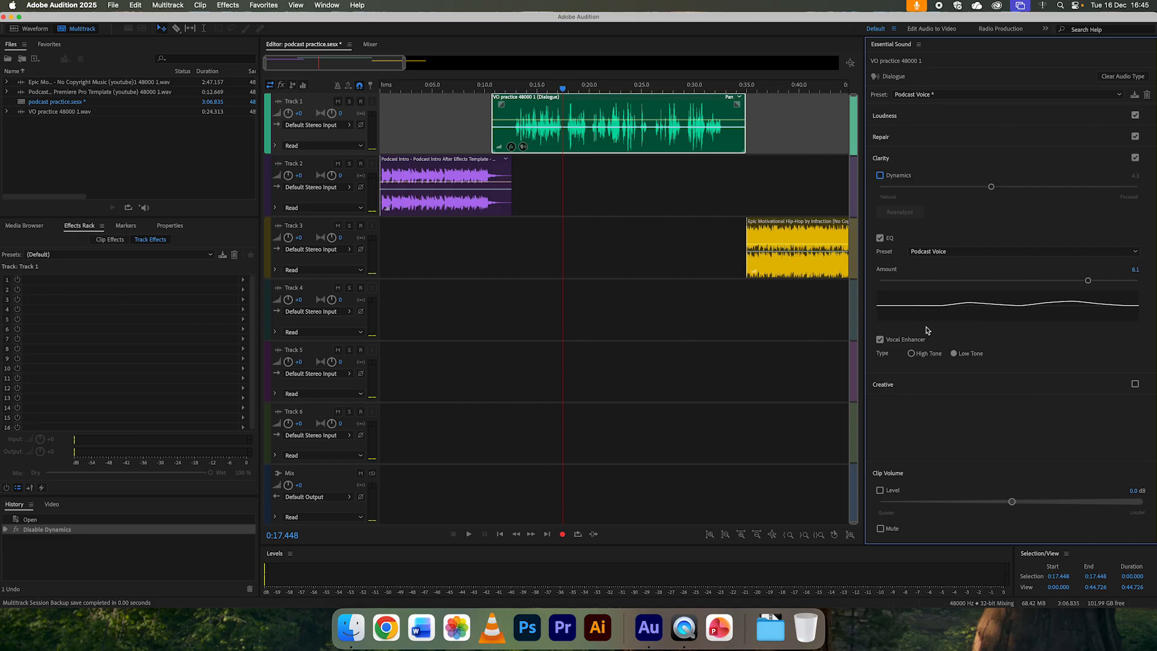
click(911, 354)
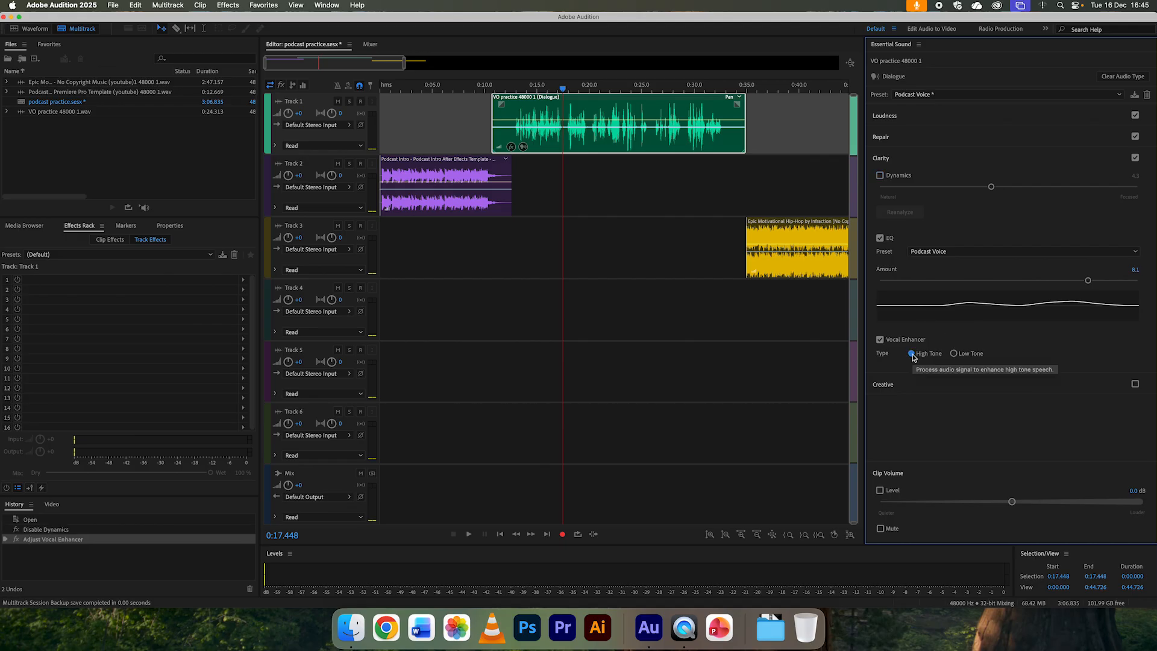
click(954, 353)
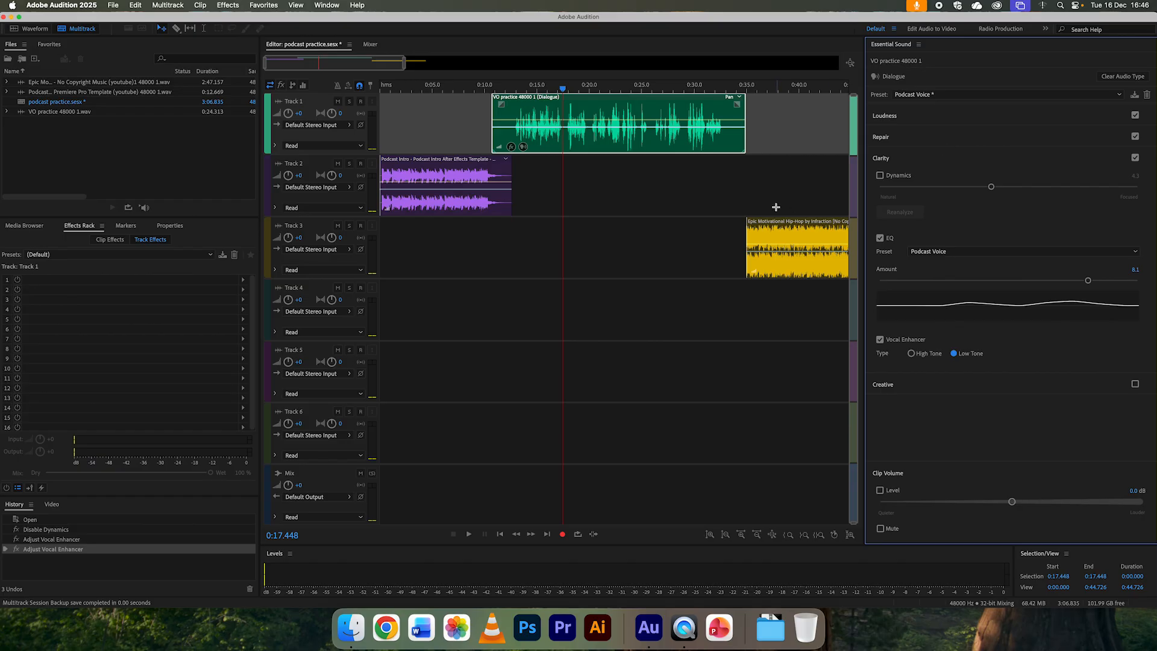
Step: Add a Multiband Compressor effect to Track 1, which holds the voice-over clip
click(499, 174)
click(532, 128)
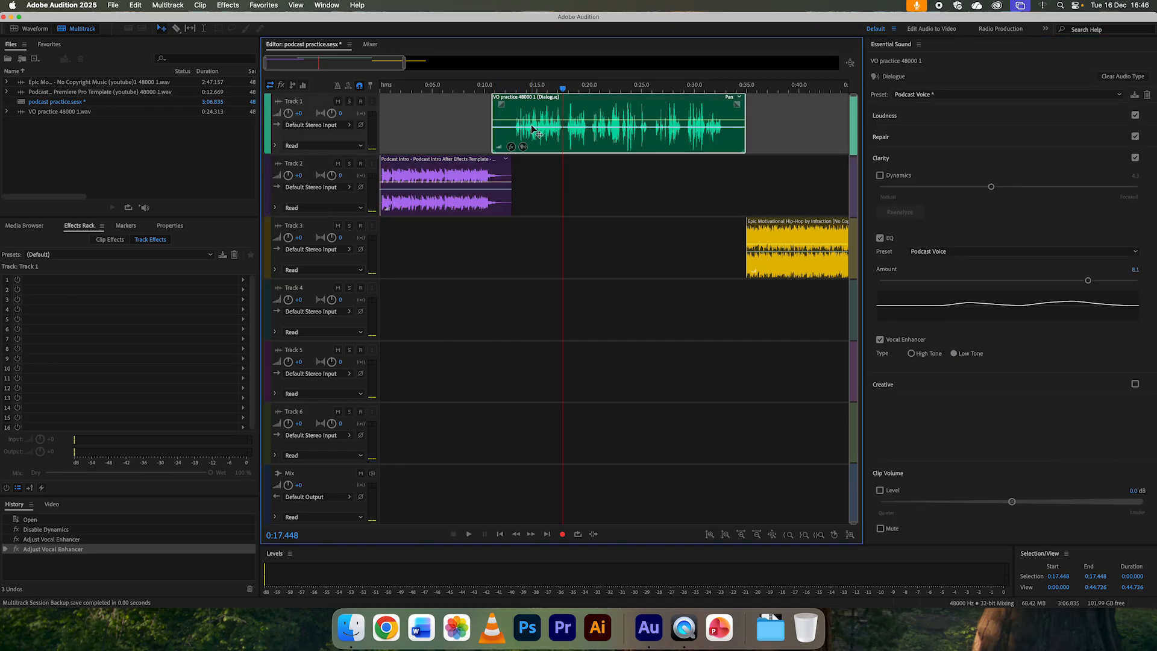
click(358, 85)
click(470, 105)
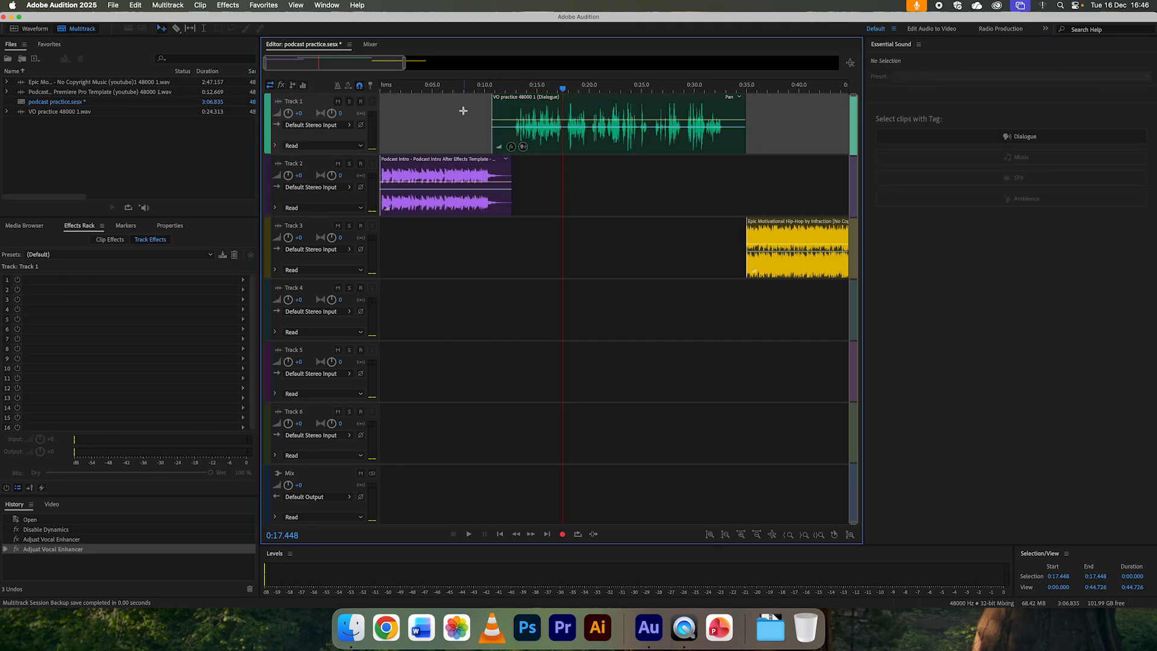
click(555, 117)
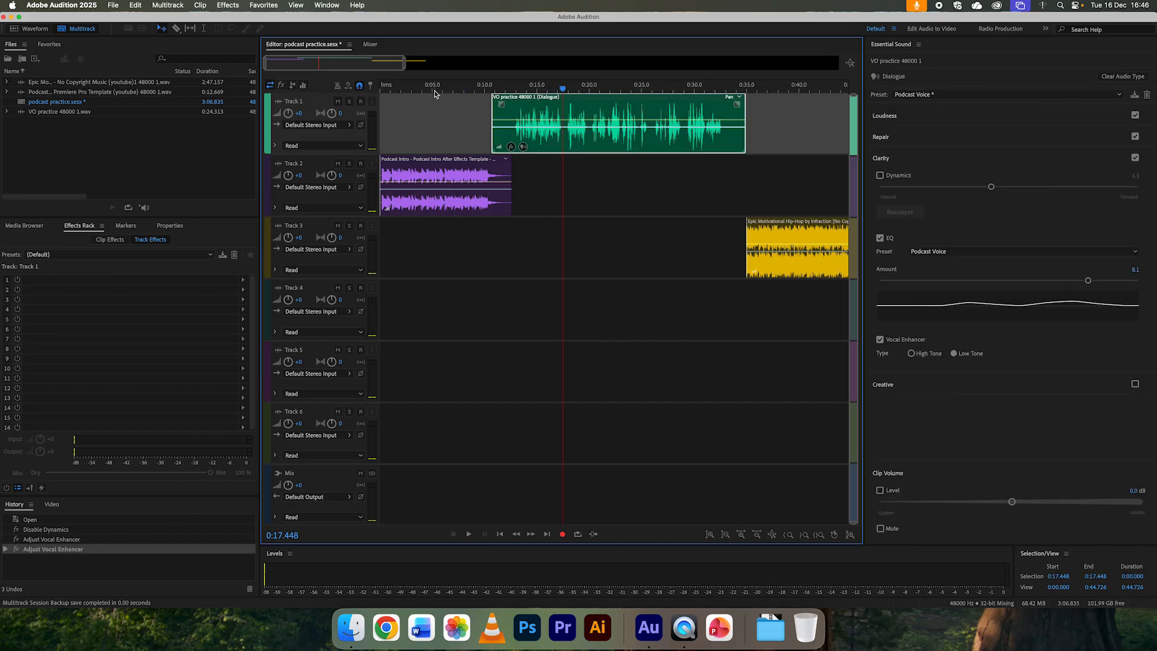
click(228, 6)
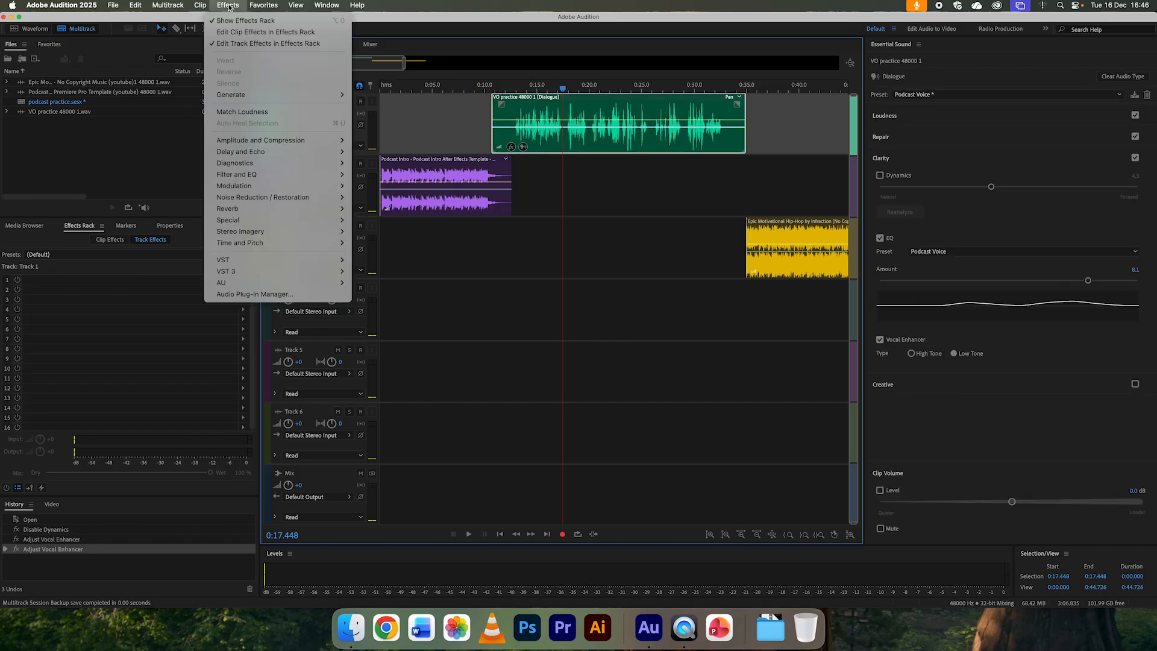
mouse_move(287, 141)
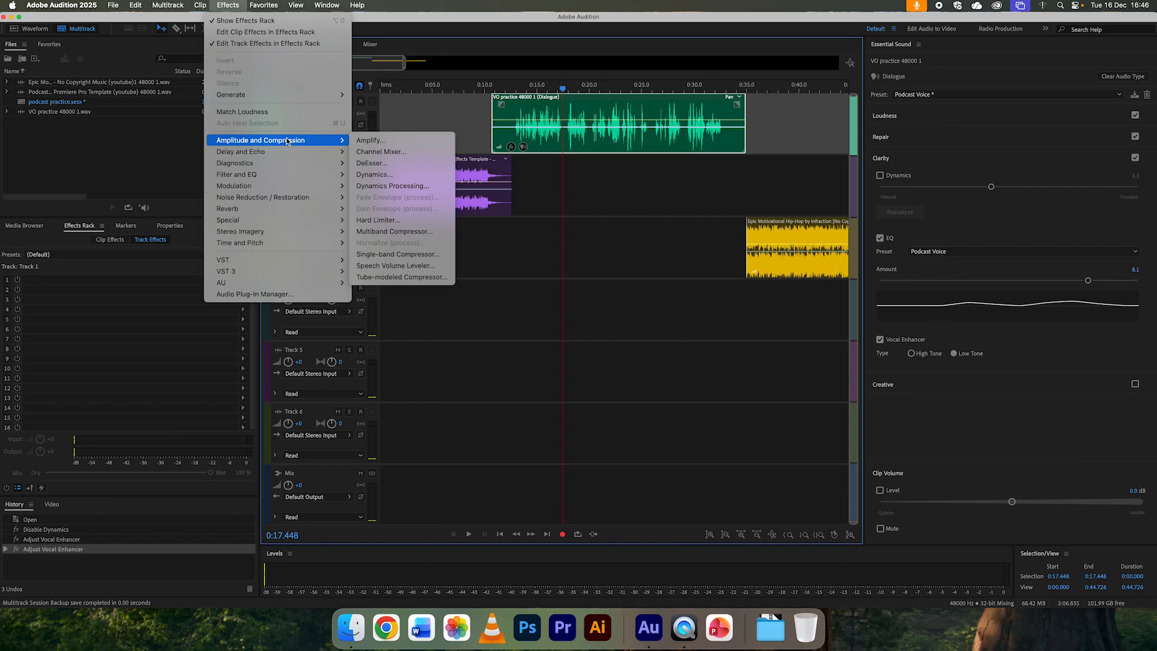
click(400, 232)
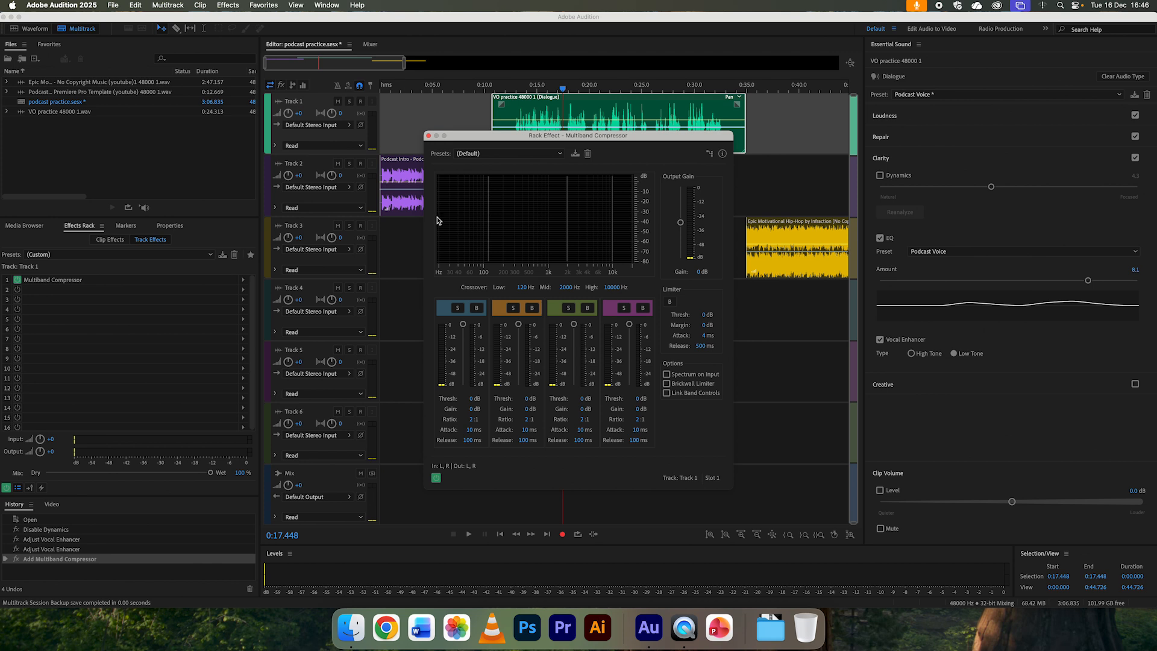
Step: Apply the Broadcast preset to Track 1's Multiband Compressor and close its settings
click(503, 154)
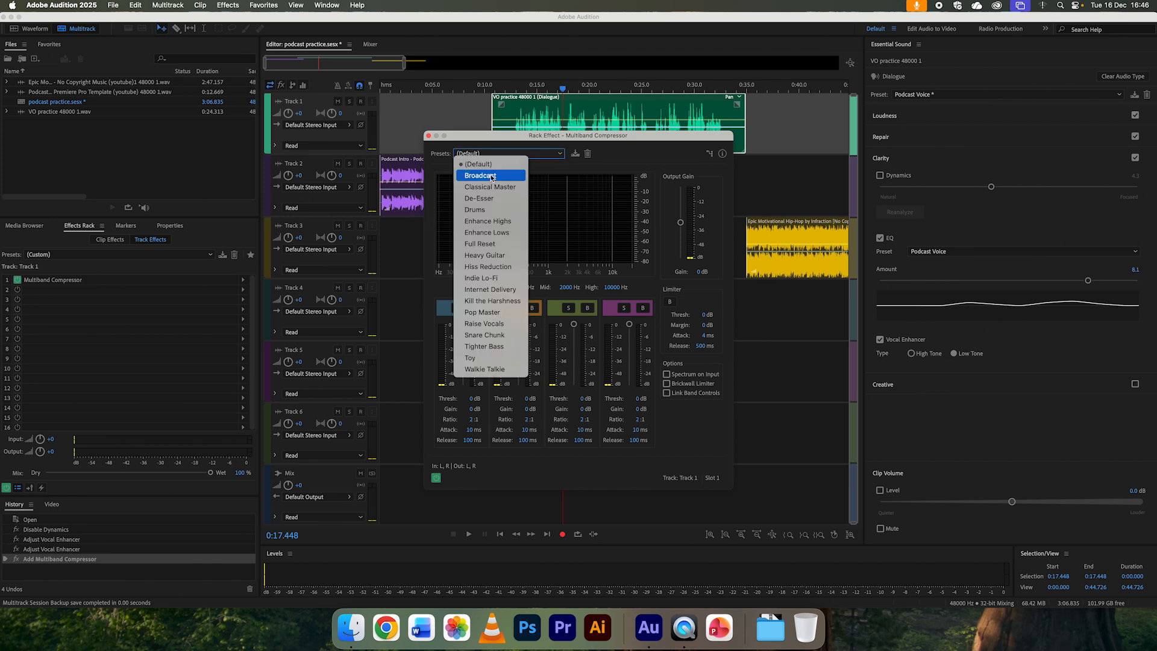
click(492, 175)
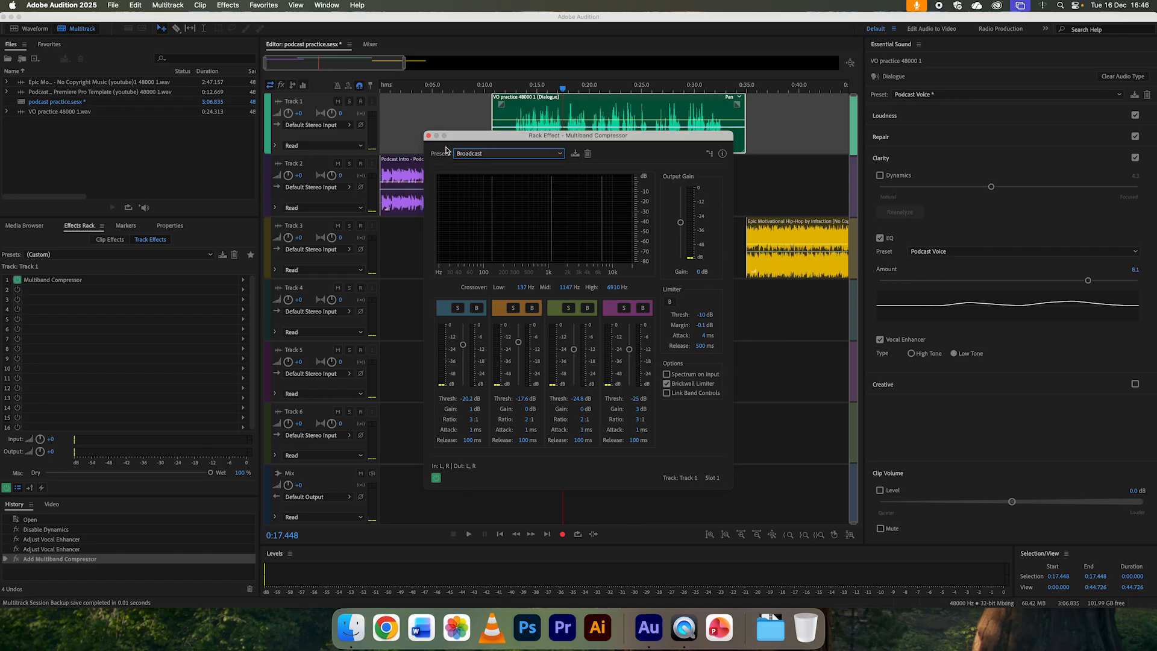
click(427, 136)
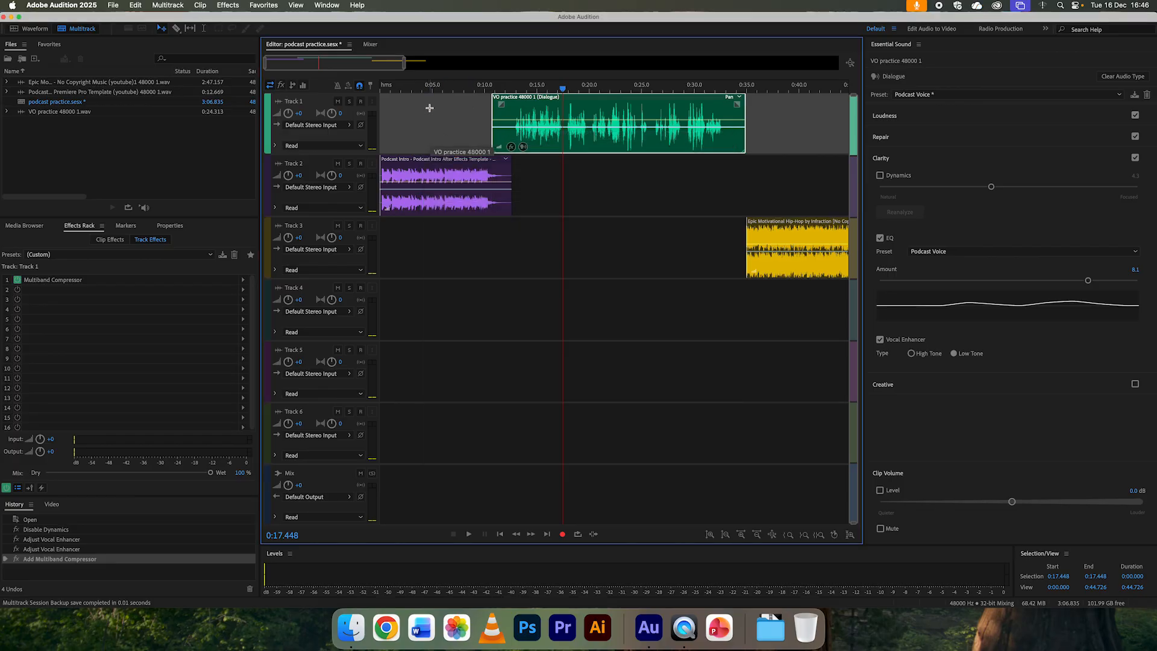
Step: Play the start of the voice-over with the Multiband Compressor on, and toggle the effect to compare the sound
click(520, 88)
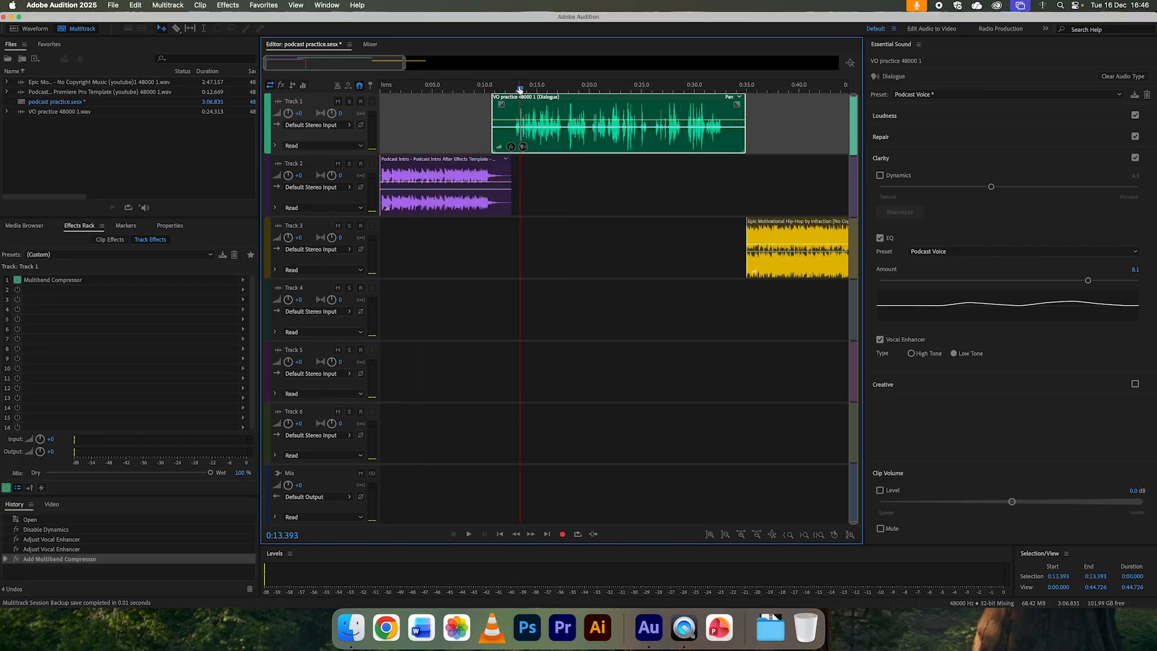
key(space)
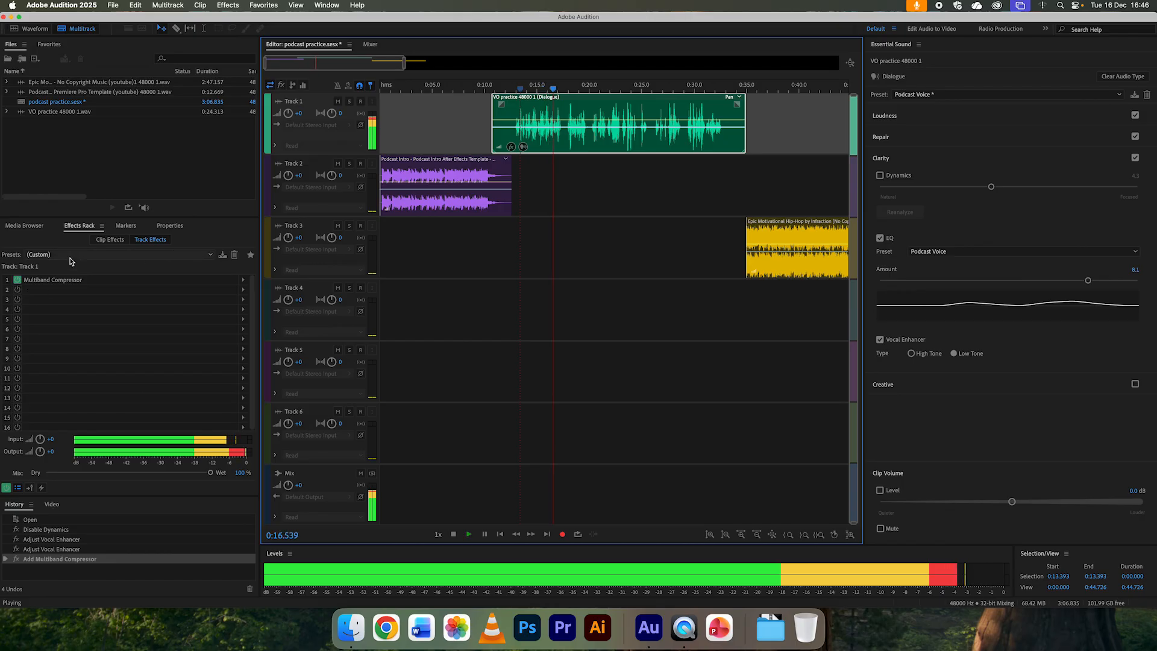
key(space)
click(17, 280)
click(513, 90)
key(space)
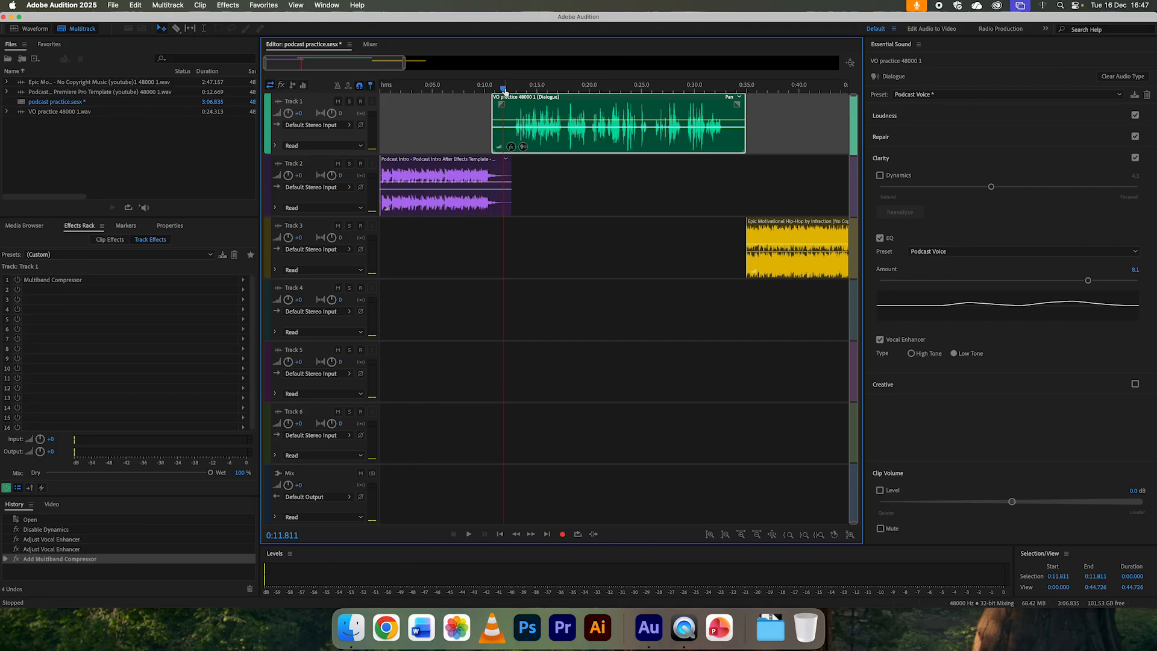
Step: Play the beginning of the intro music on Track 2 from about 0:01
click(391, 88)
key(space)
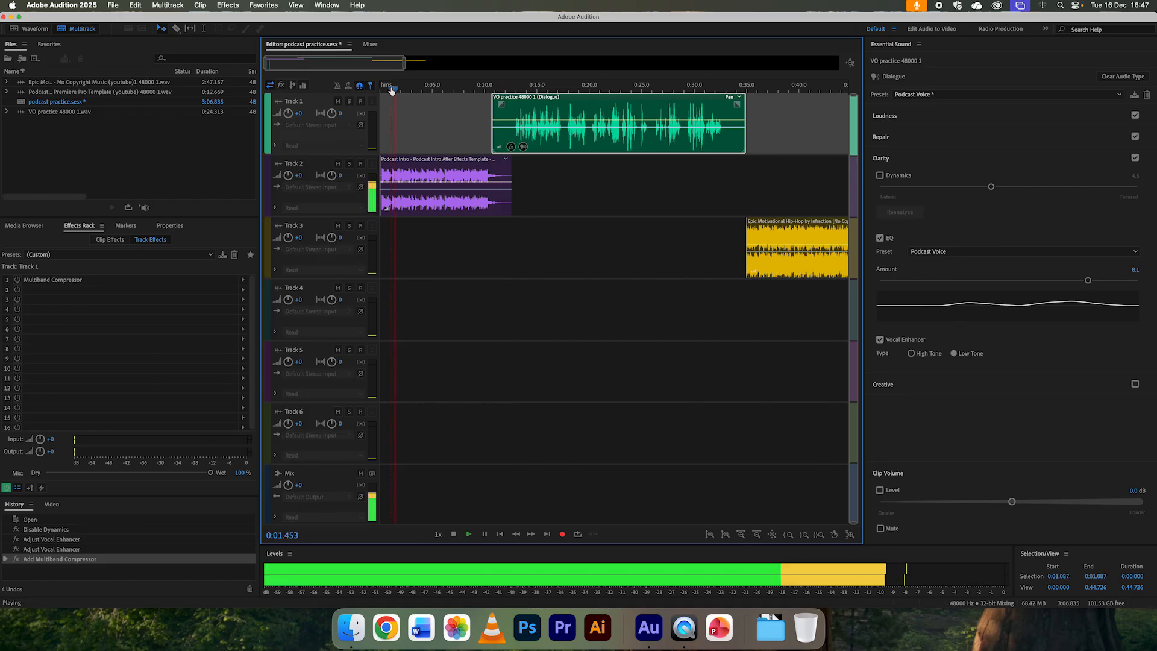
key(space)
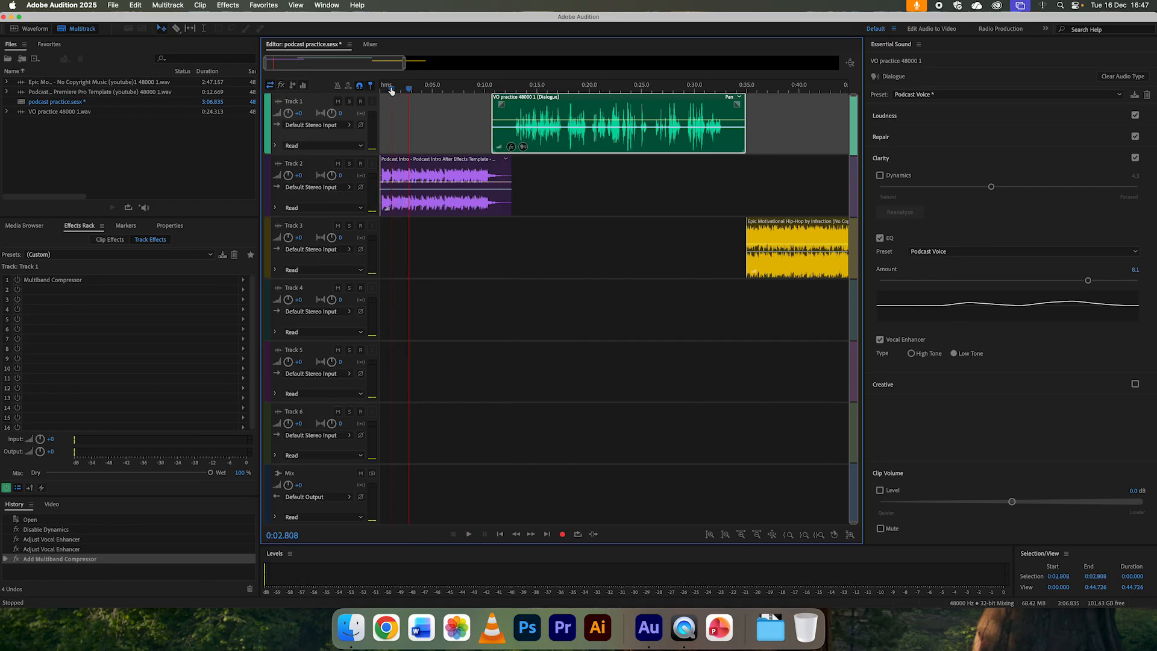
Step: Move the voice-over clip earlier to start at about 0:04 over the intro music, and play the overlap from about 0:05
scroll(395, 88, up, 3)
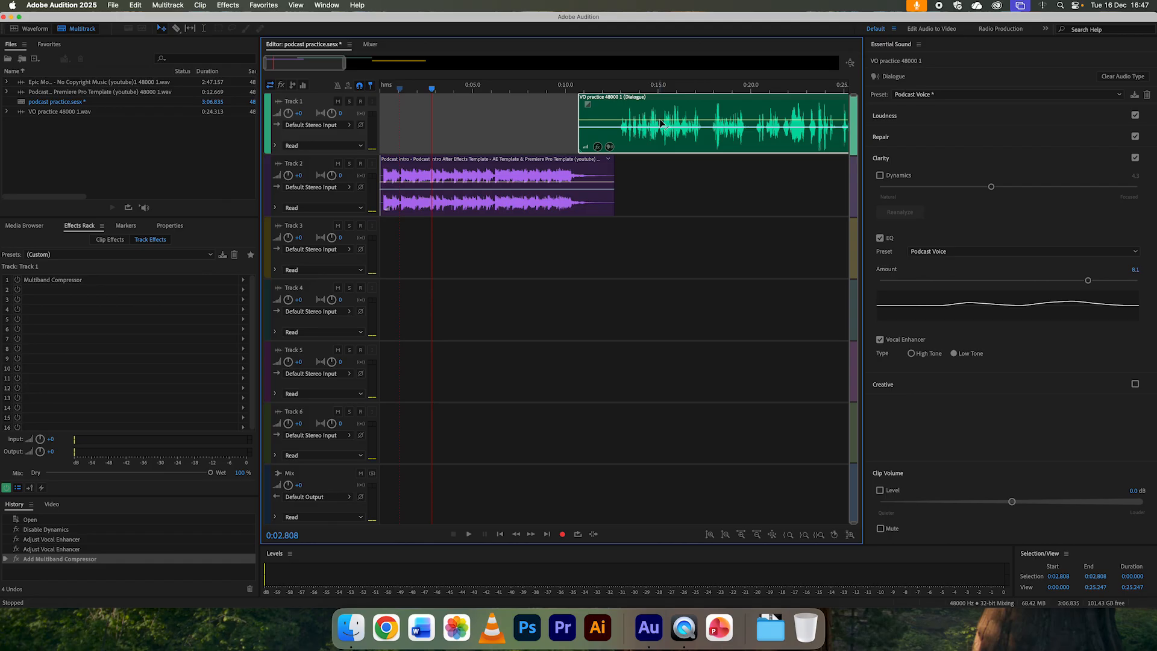
drag(666, 113, 545, 114)
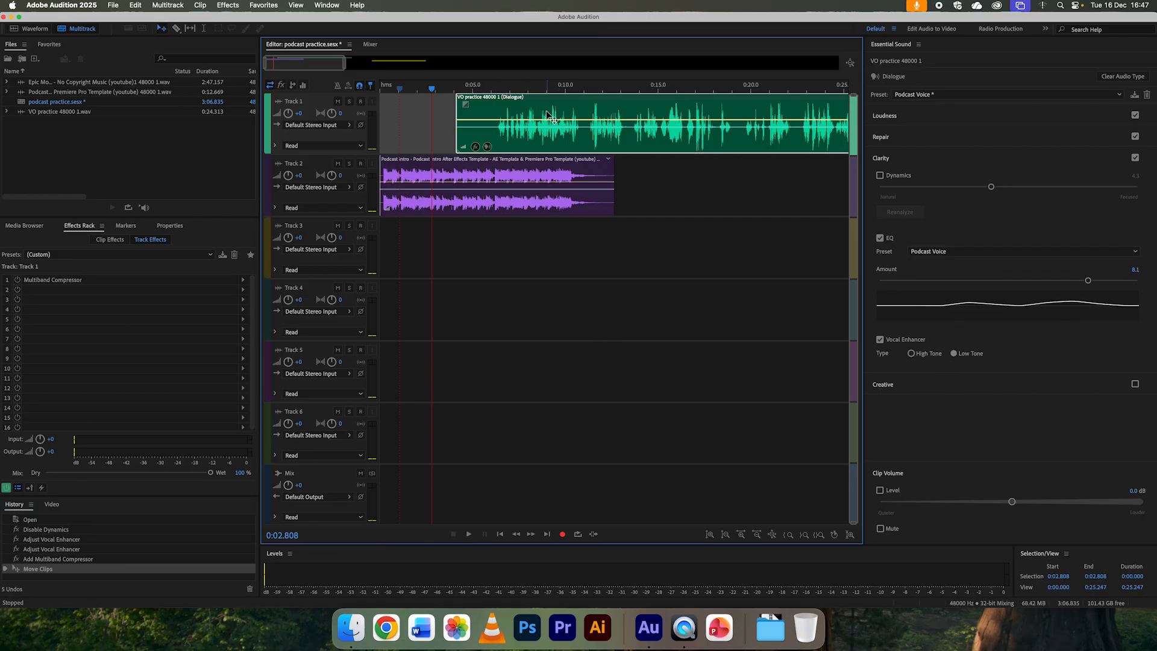
click(480, 87)
key(space)
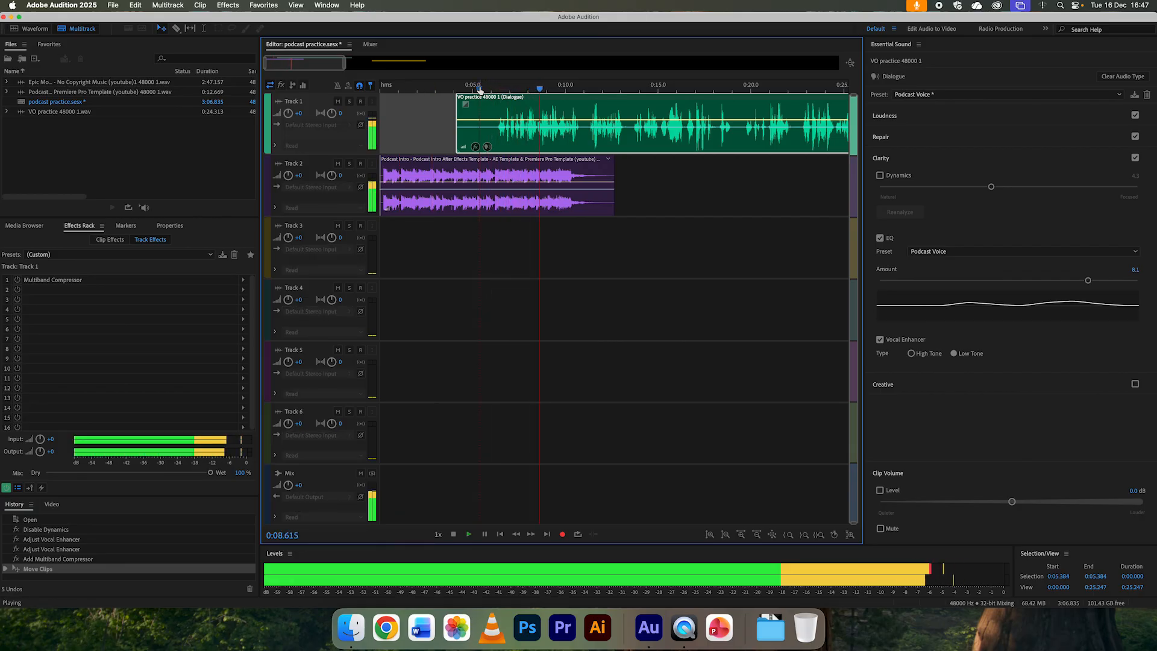
key(space)
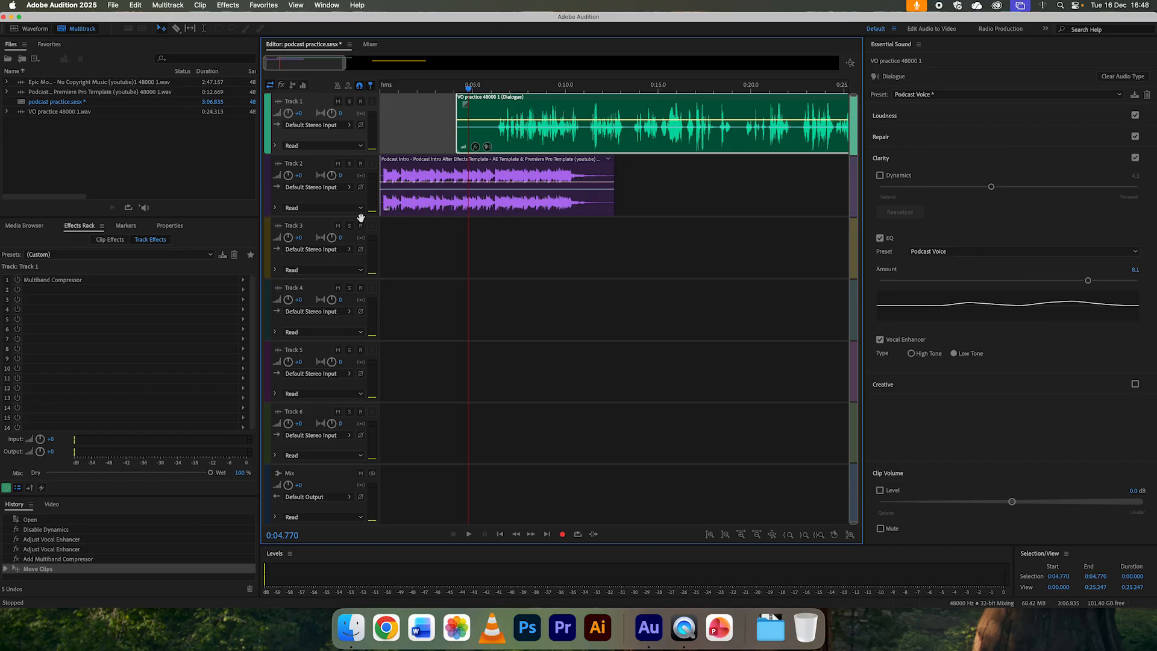
Step: Enlarge Track 2 and add two volume keyframes to the intro music clip, at about 0:05.6 and 0:06.9
drag(355, 215, 343, 309)
scroll(389, 306, up, 3)
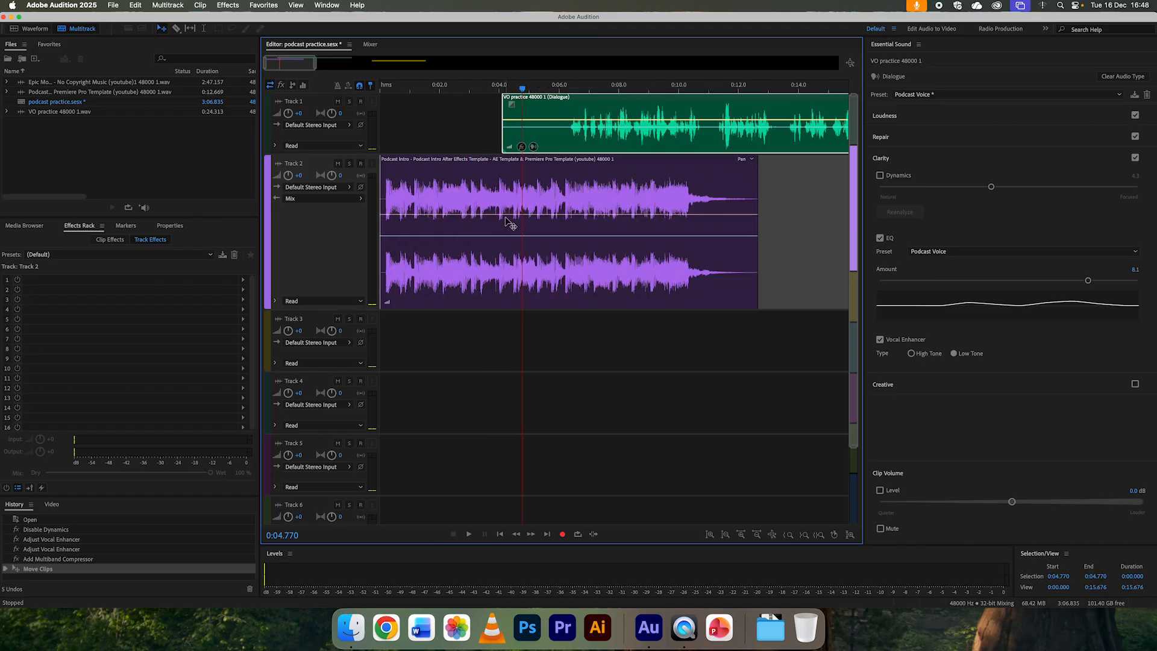
click(517, 241)
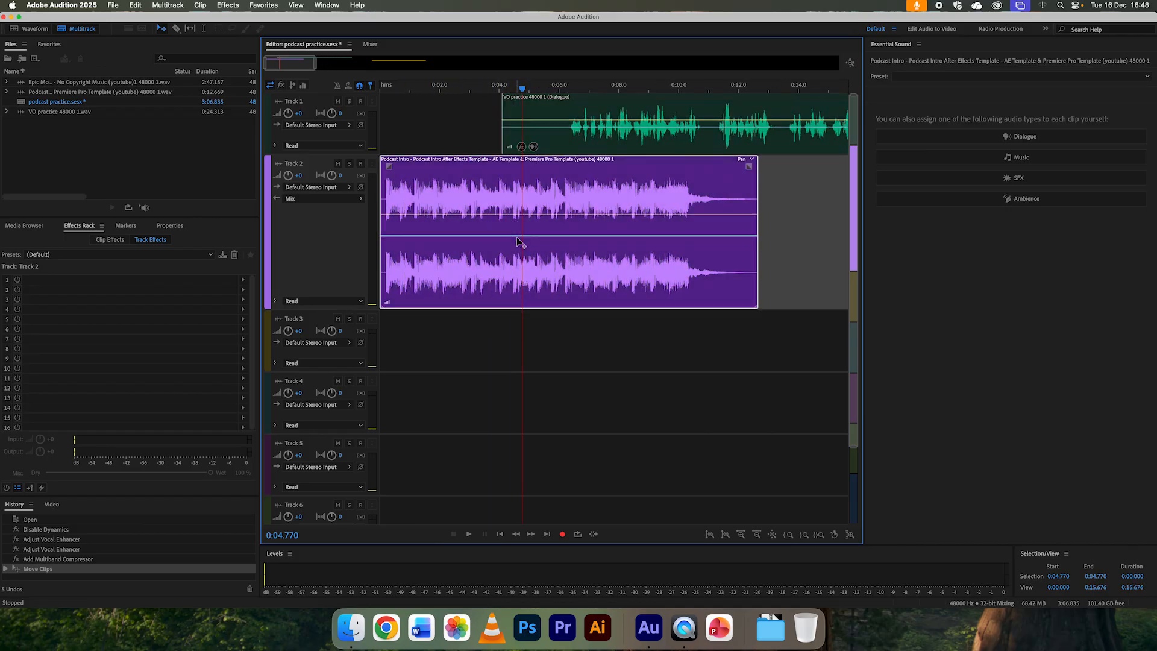
click(550, 216)
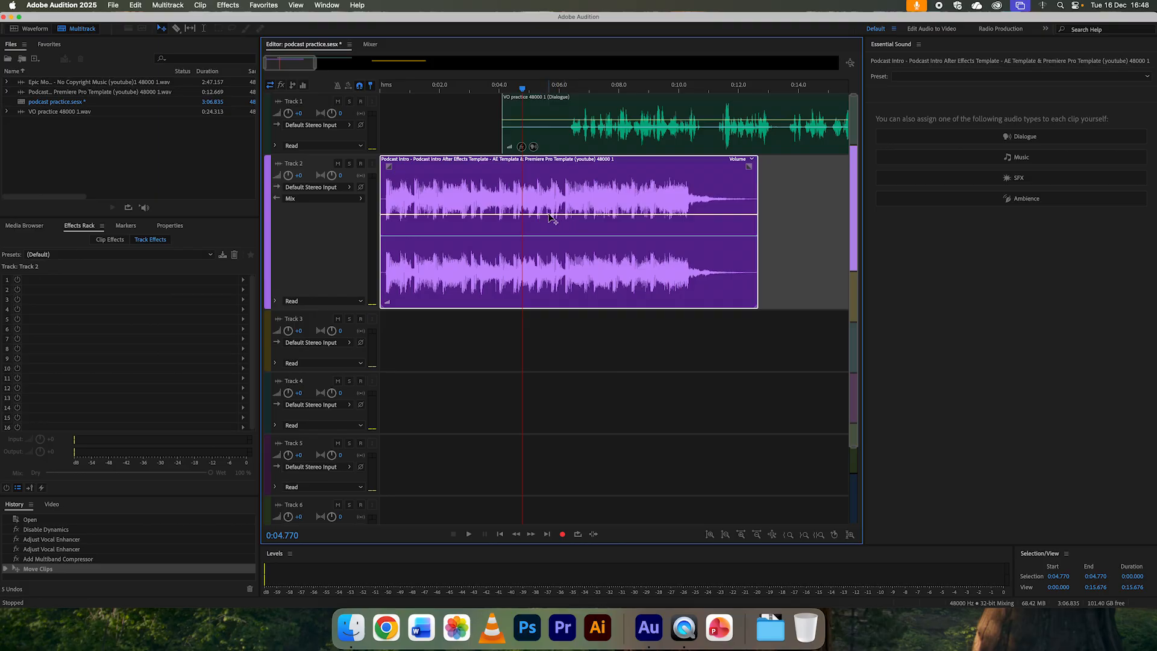
click(547, 215)
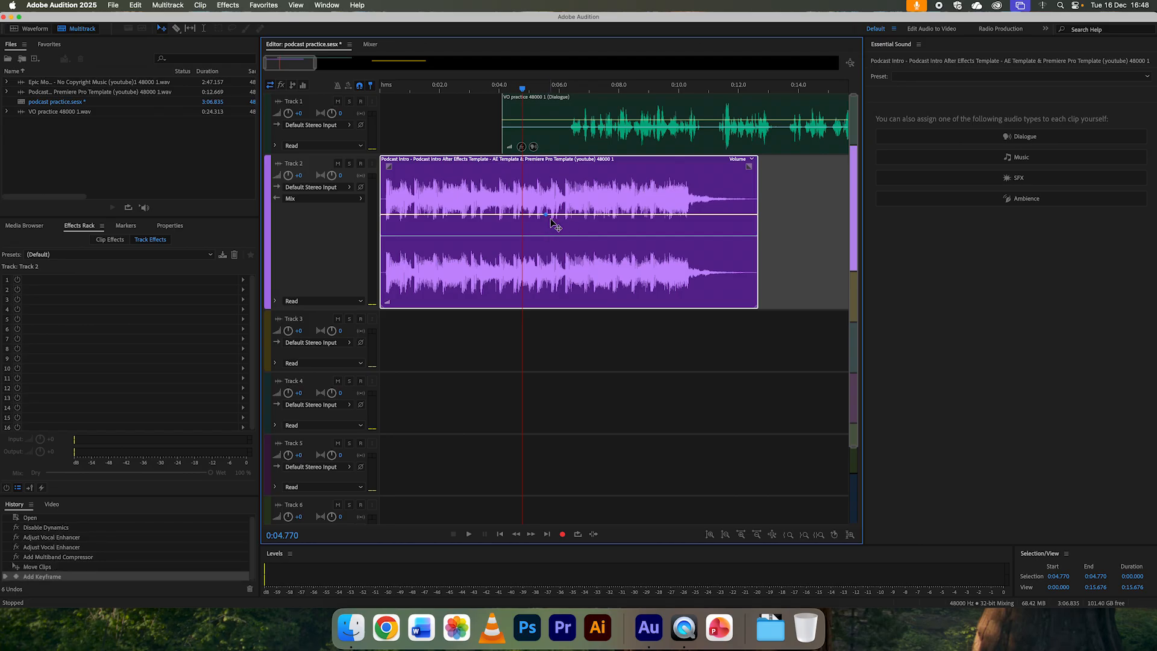
click(585, 215)
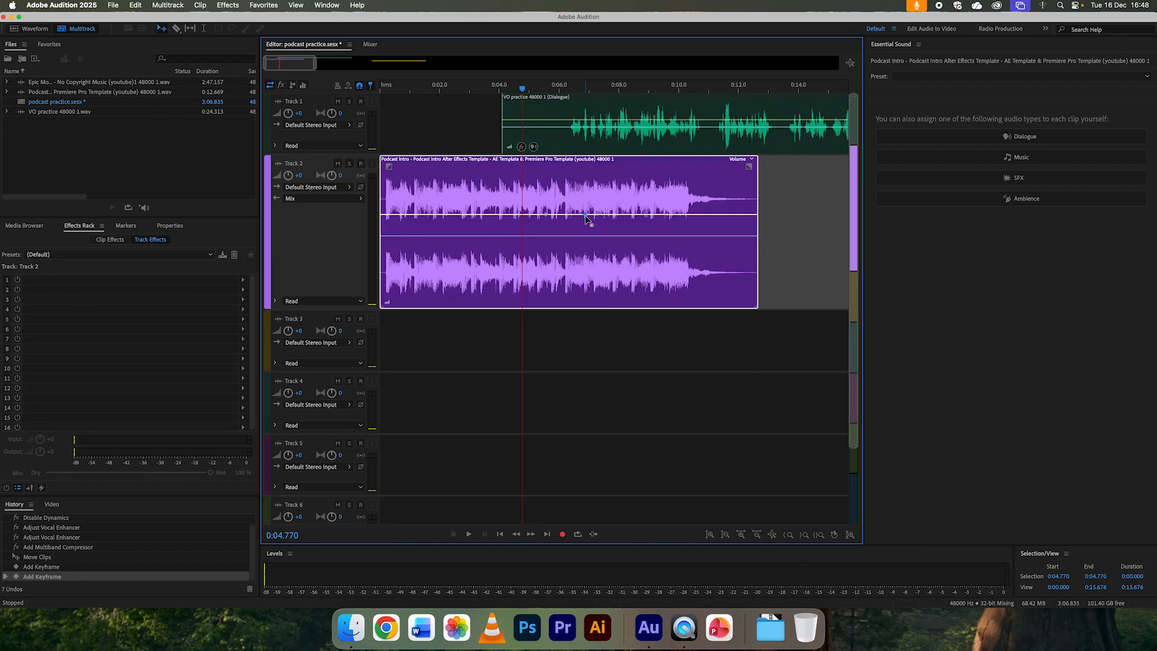
Step: Lower the second volume keyframe on the intro music clip so it ducks under the voice-over, and play from about 0:05
drag(585, 215, 584, 270)
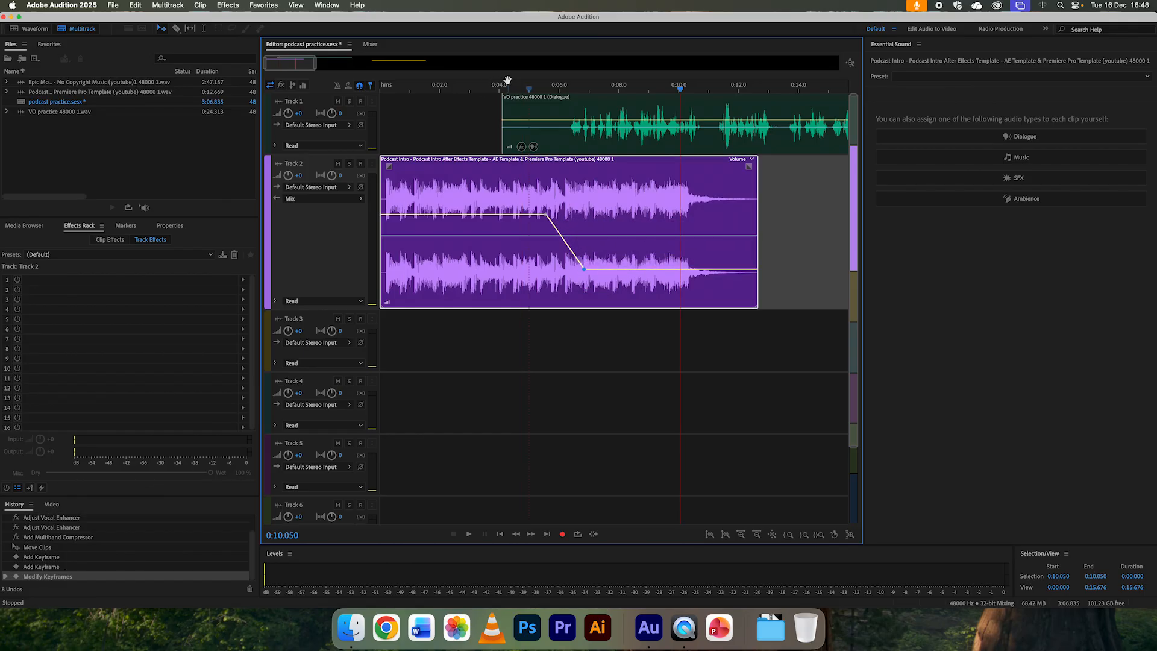
click(537, 88)
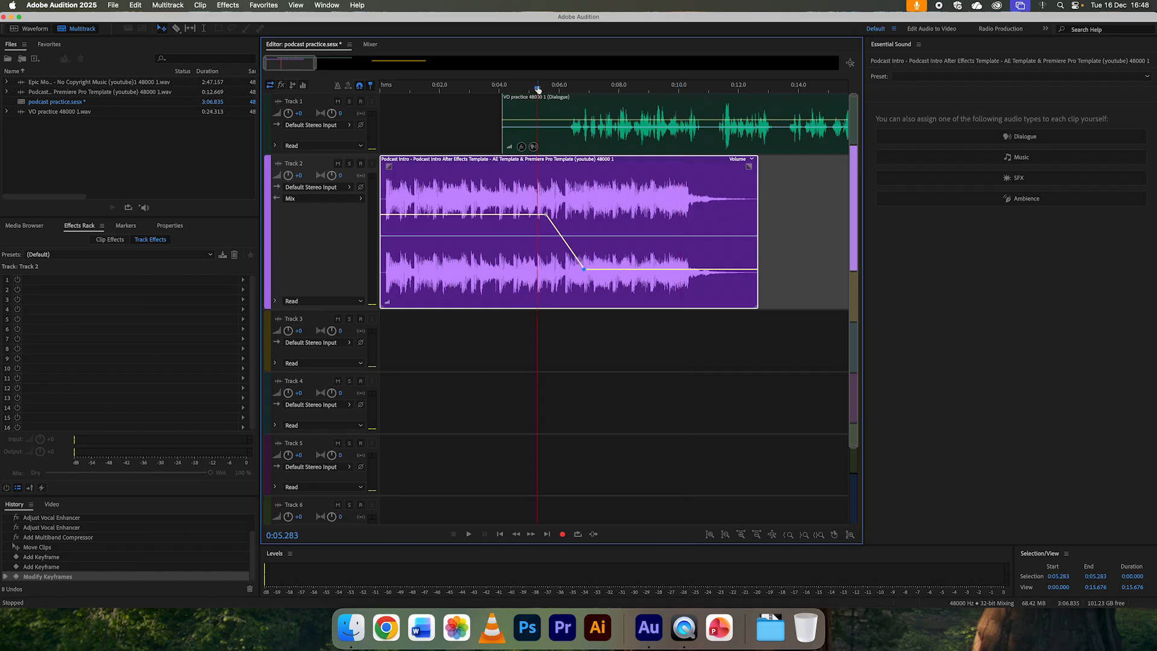
key(space)
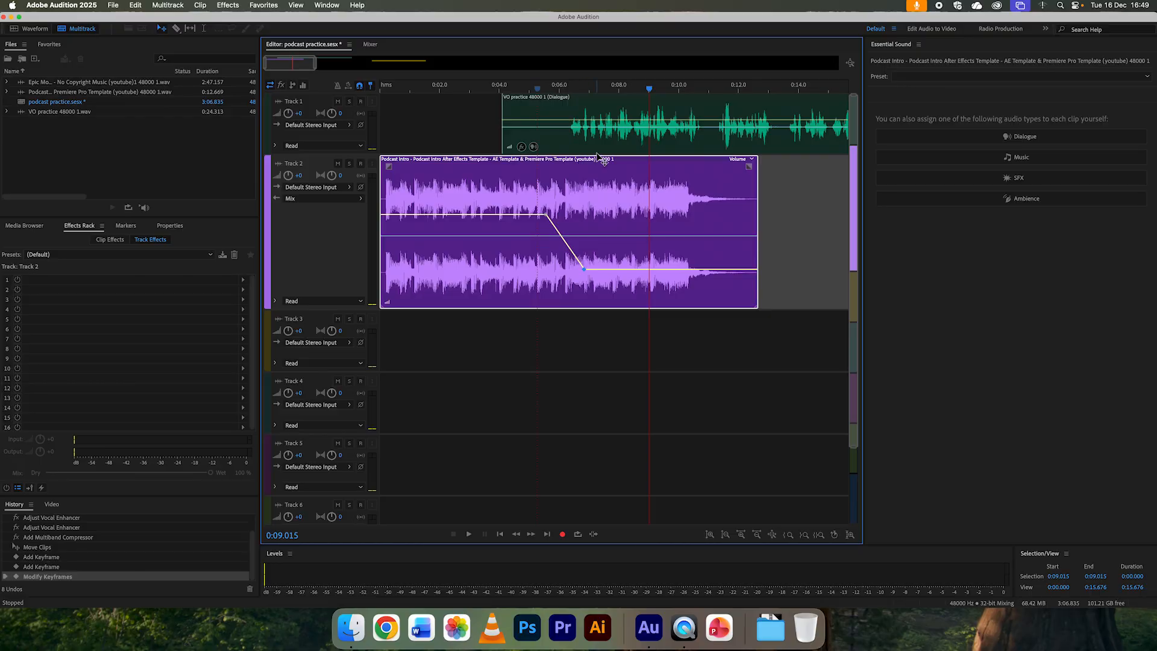
click(631, 90)
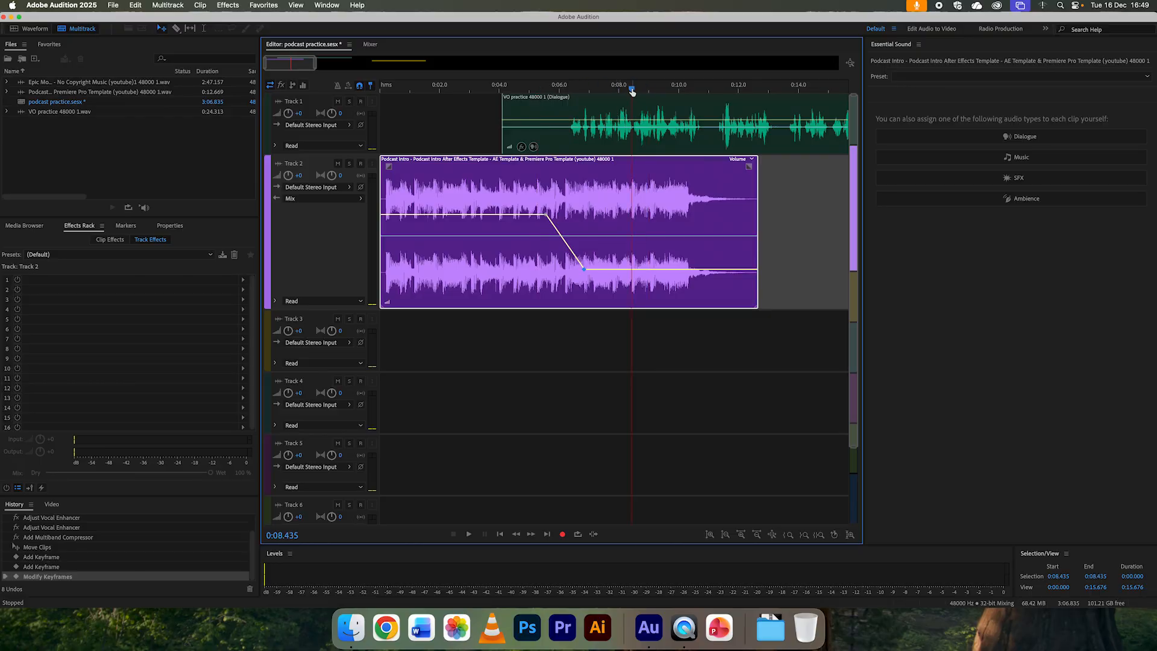
Step: Move the background music clip on Track 3 earlier to start at about 0:22.3, and play its overlap with the voice-over
scroll(627, 104, down, 10)
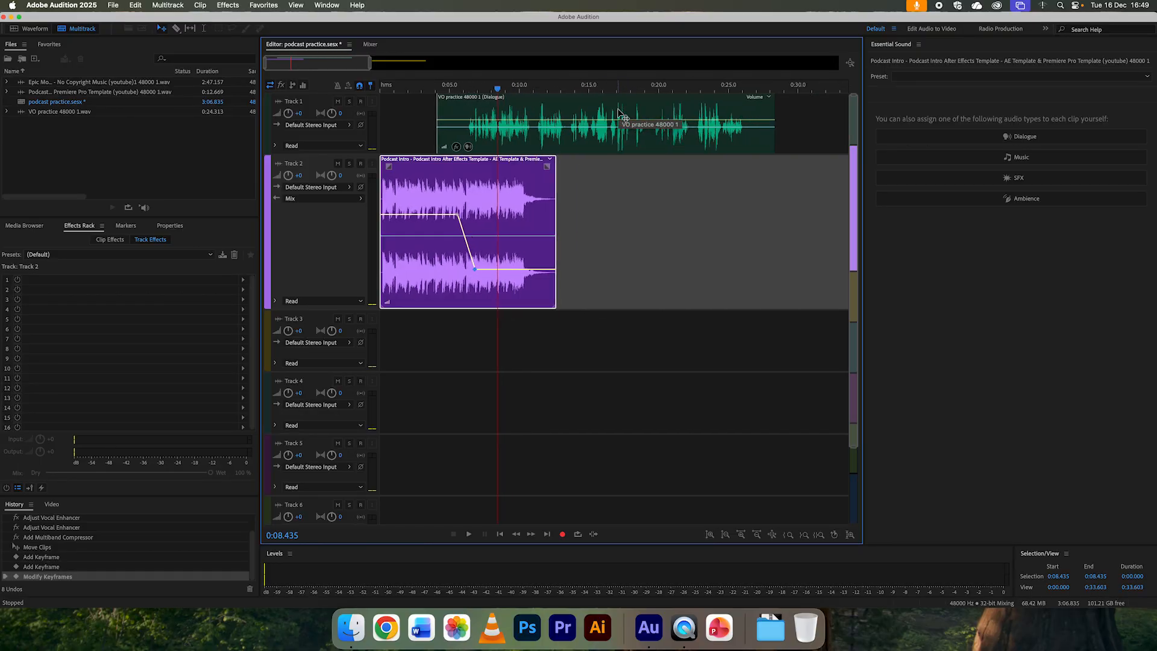
click(637, 89)
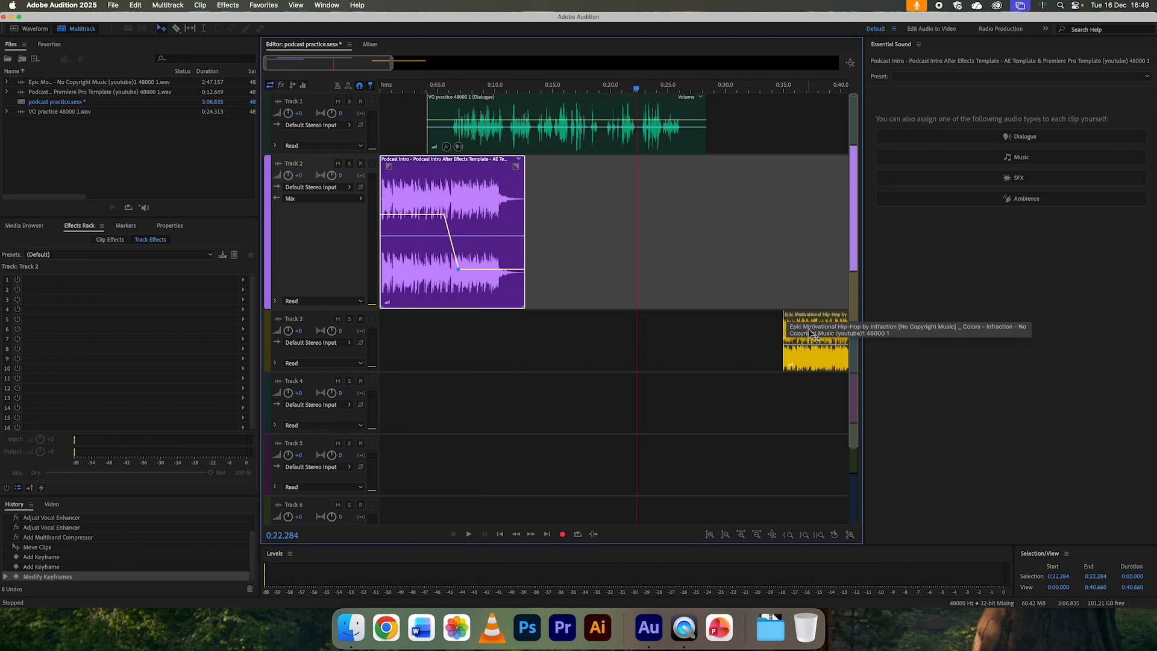
drag(818, 318, 673, 319)
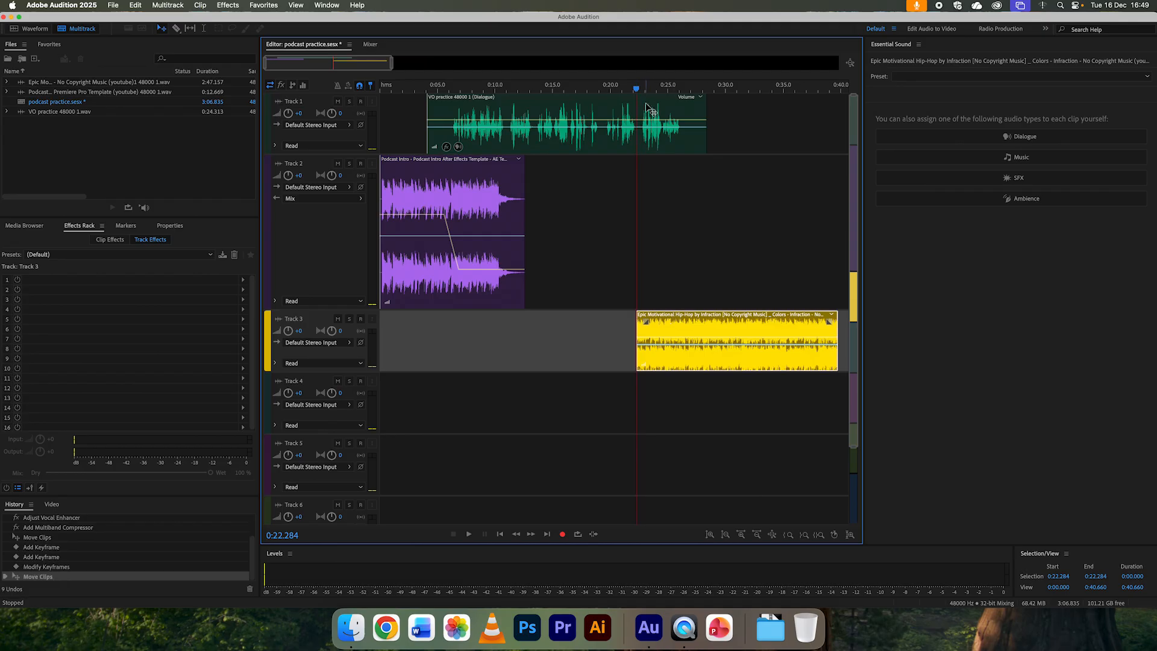
click(630, 89)
key(space)
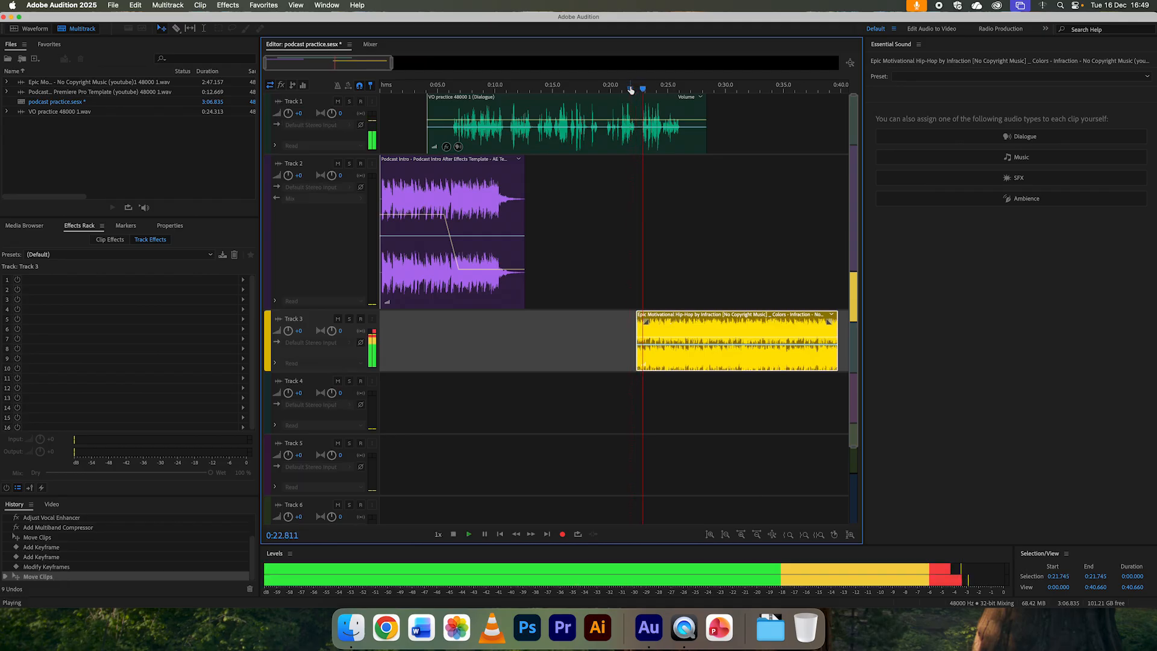
key(space)
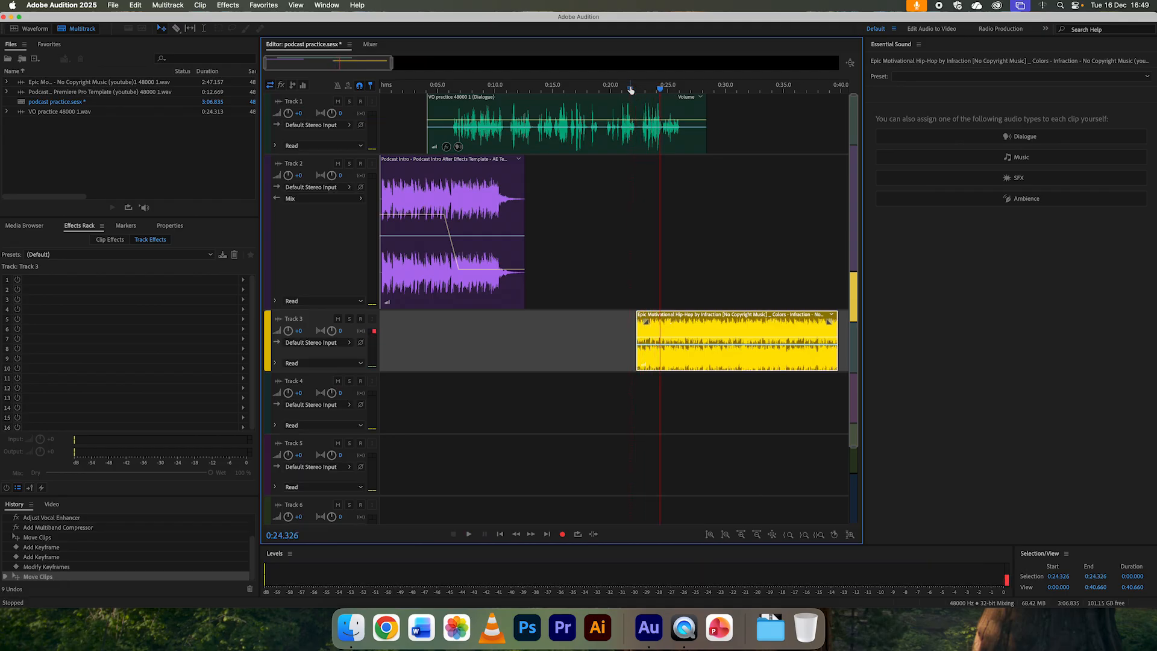
Step: Shift the background music clip to start at about 0:24.3, give it a fade-in of about 3 seconds, and play from about 0:23.5
key(equal)
key(equal)
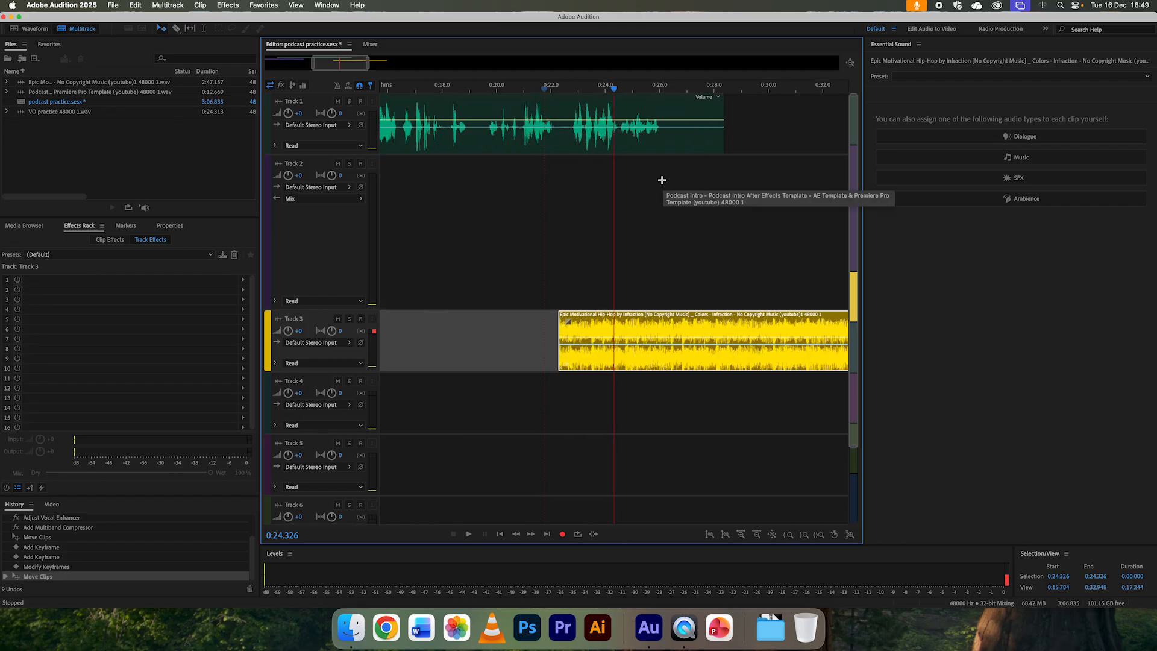
drag(597, 323, 655, 323)
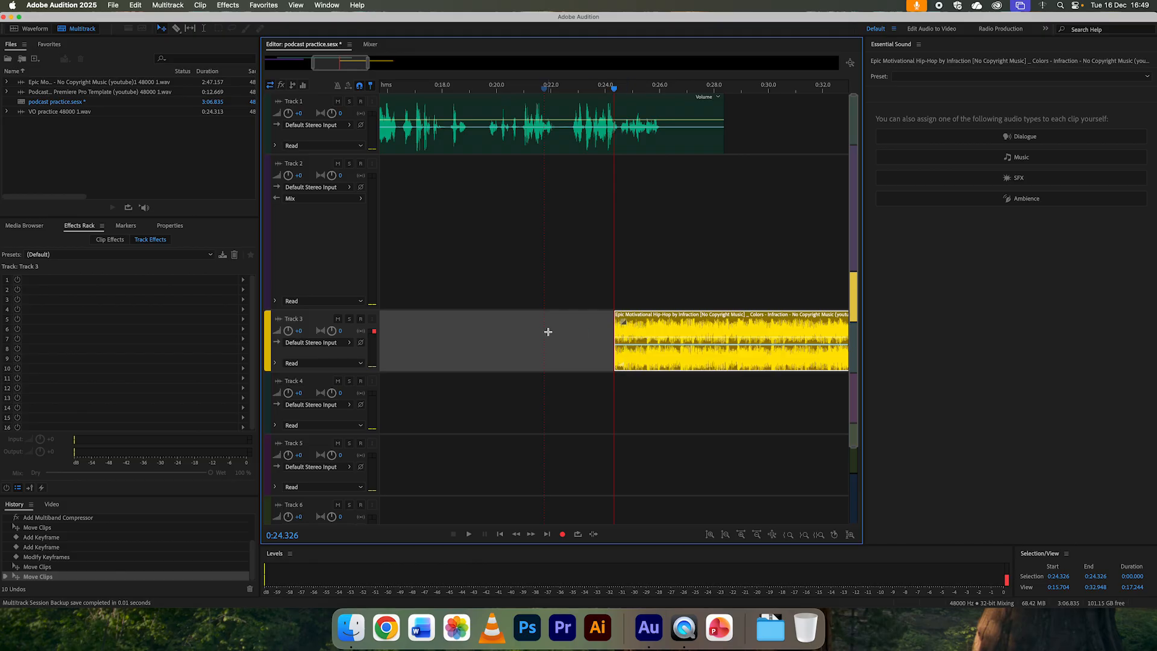
scroll(548, 331, up, 1)
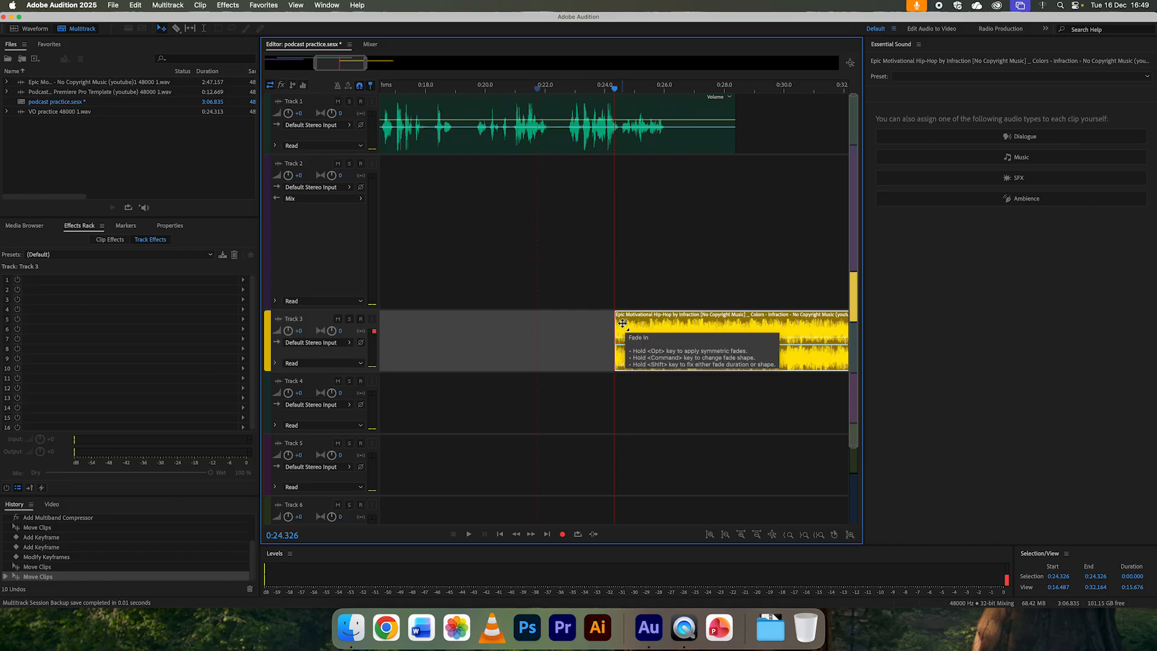
drag(625, 322, 714, 322)
click(590, 89)
key(space)
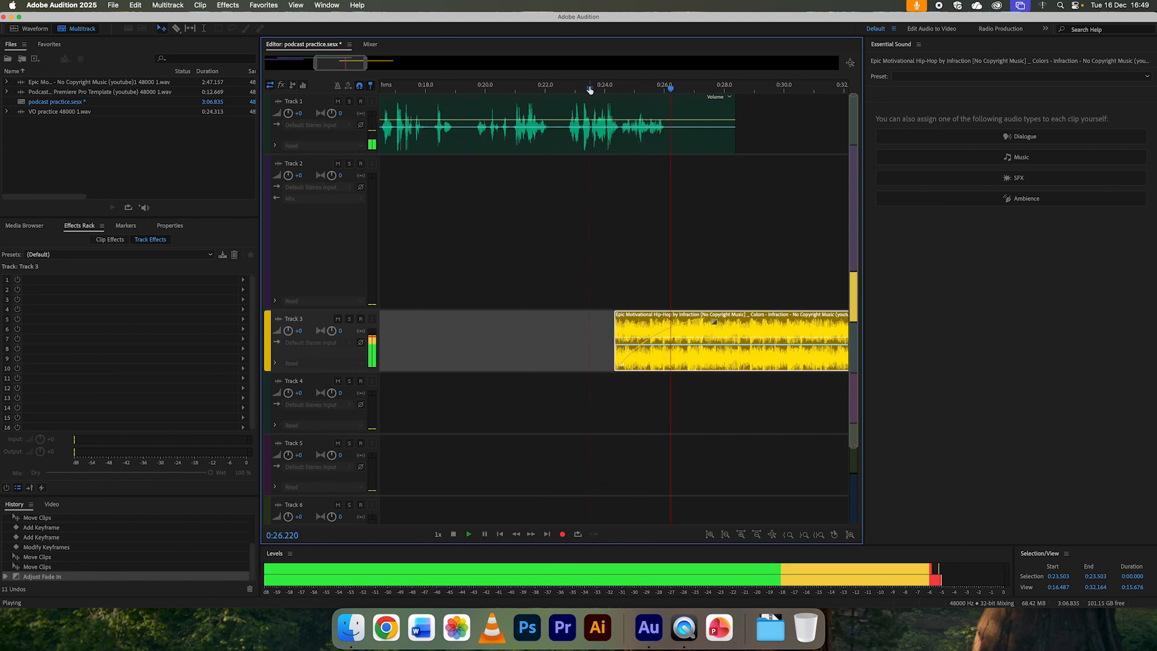
key(space)
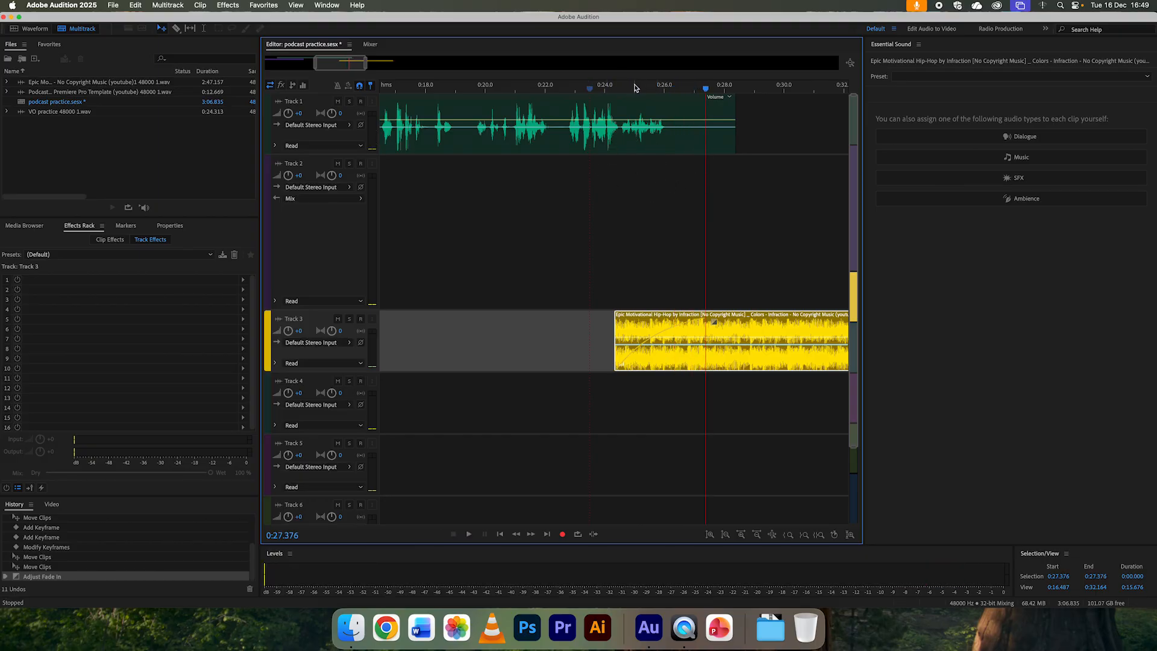
Step: Move the background music clip slightly later to start at about 0:25.2, and play the transition from about 0:24.5
drag(649, 325, 665, 324)
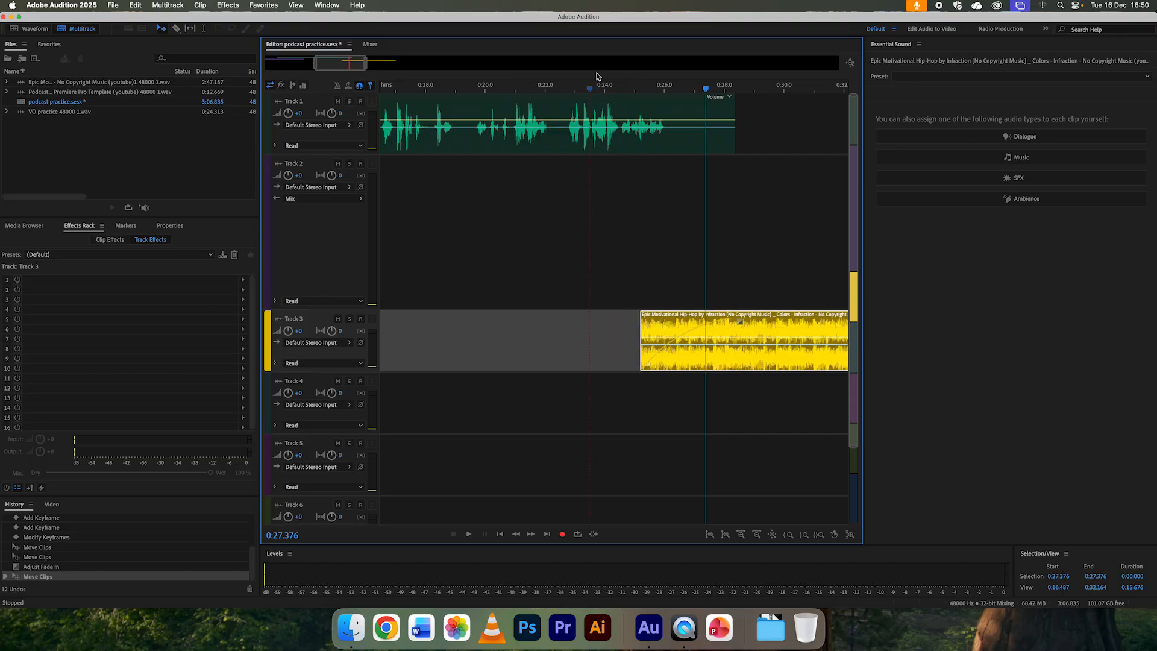
click(620, 86)
key(space)
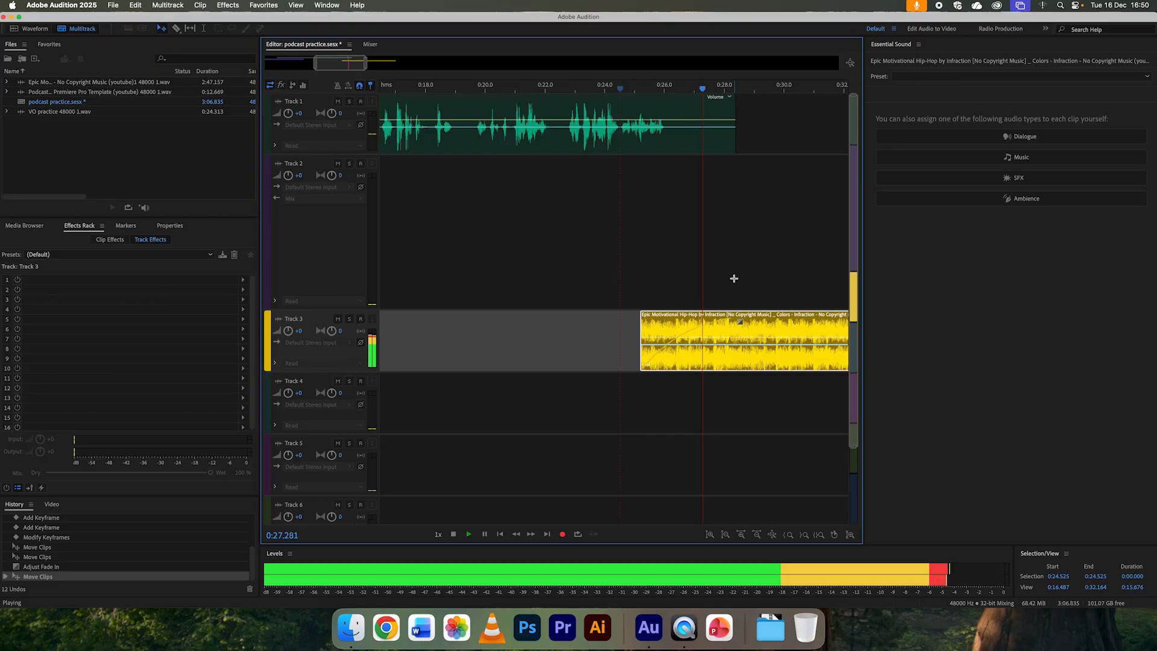
key(space)
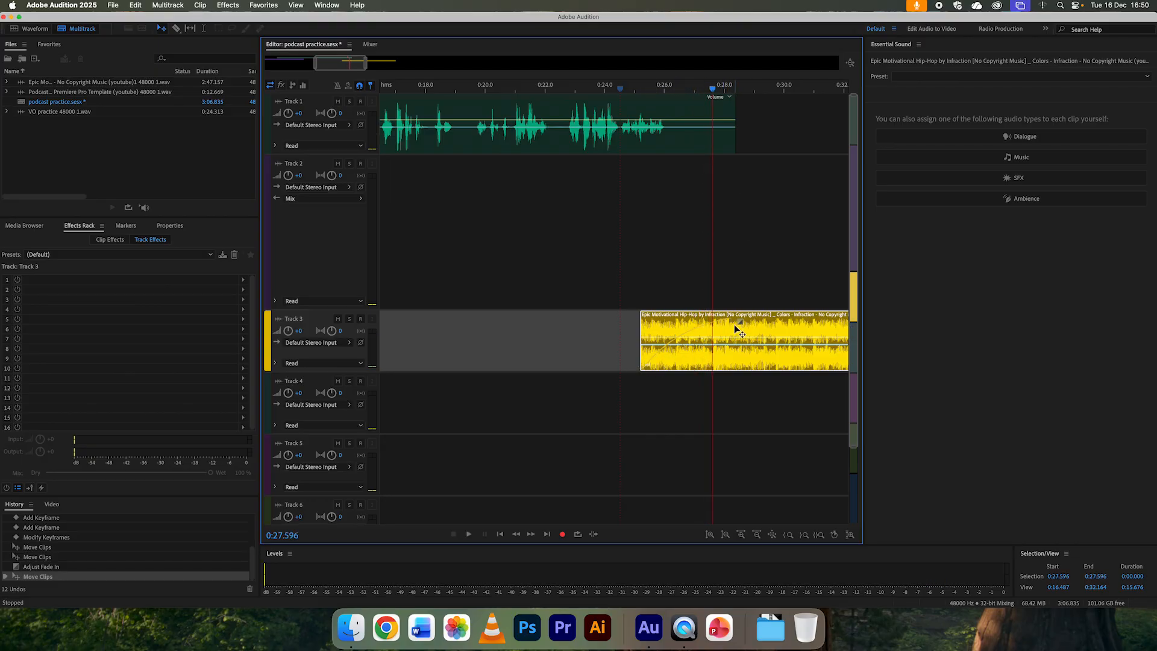
Step: Try different fade-in curves on the background music clip, settle on a nearly straight fade, and play from about 0:24.4
mouse_move(740, 324)
mouse_down()
mouse_move(723, 323)
mouse_move(756, 324)
mouse_move(712, 324)
mouse_move(754, 322)
mouse_move(732, 322)
mouse_move(745, 344)
mouse_up()
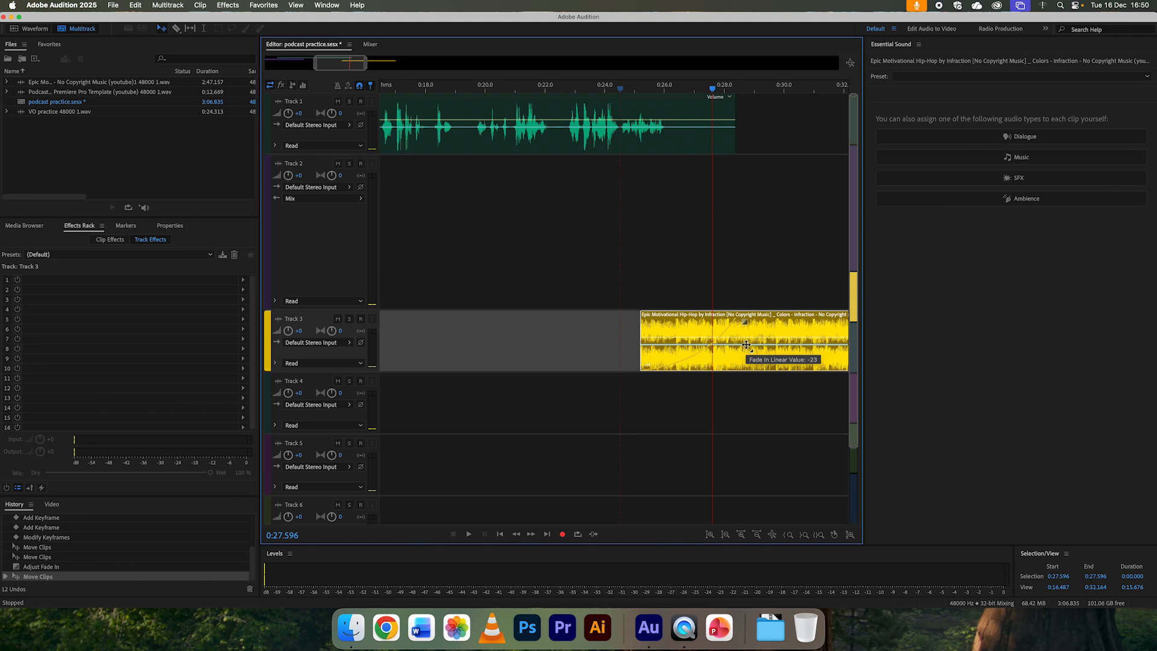
drag(746, 344, 737, 311)
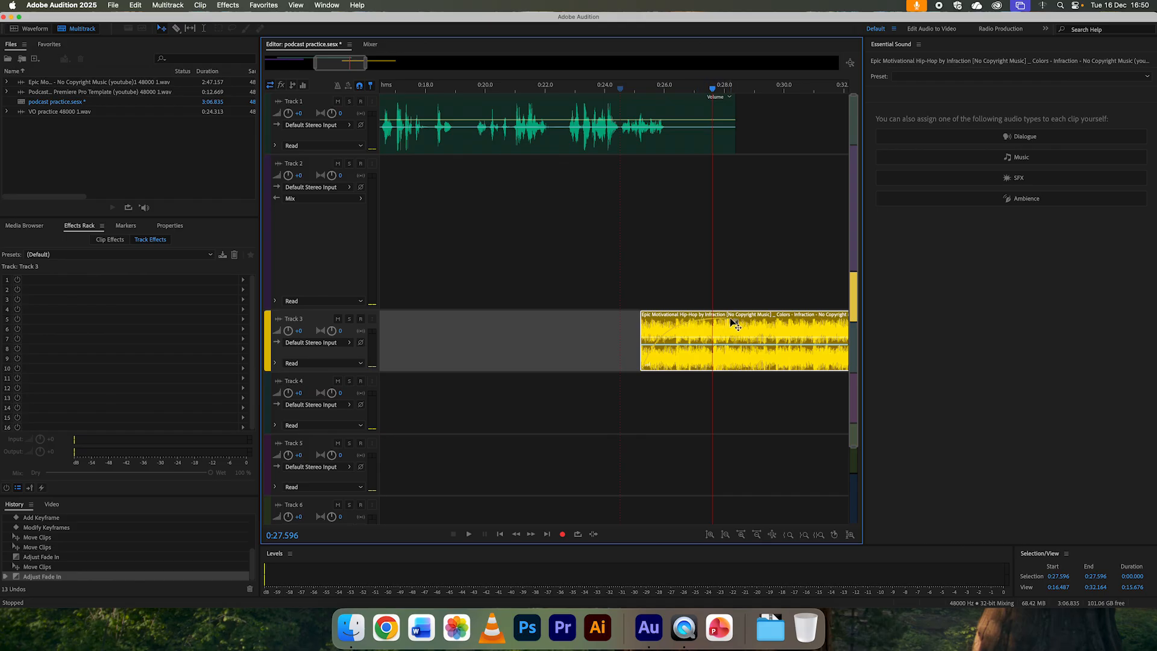
mouse_move(738, 319)
drag(737, 319, 750, 358)
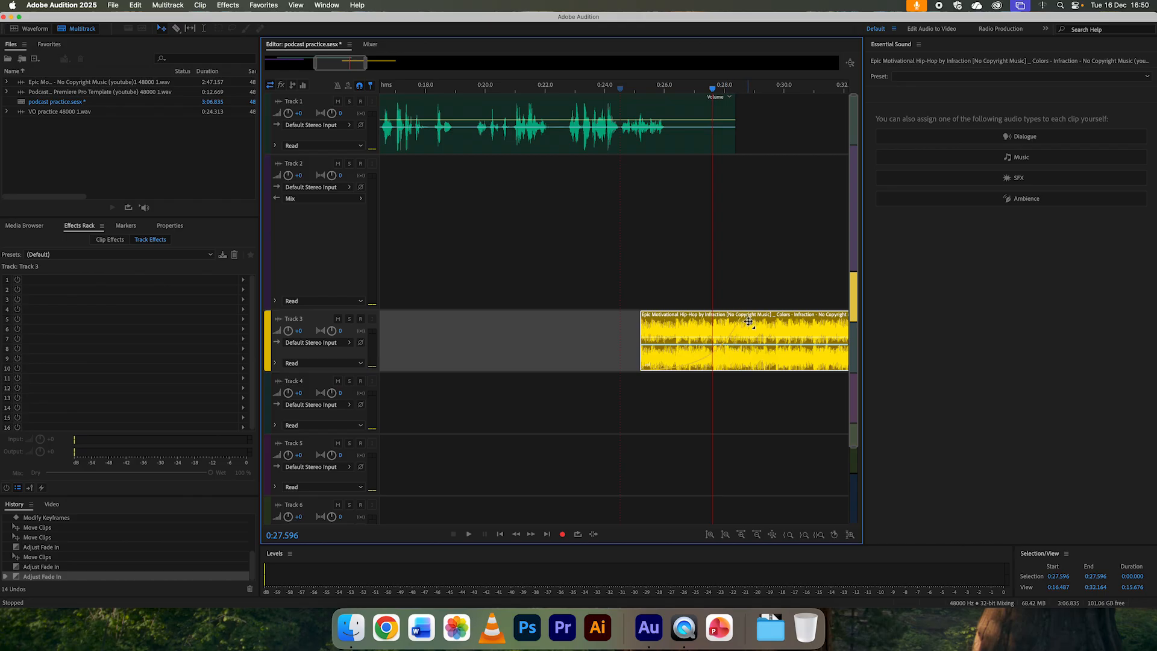
drag(747, 320, 742, 308)
click(615, 89)
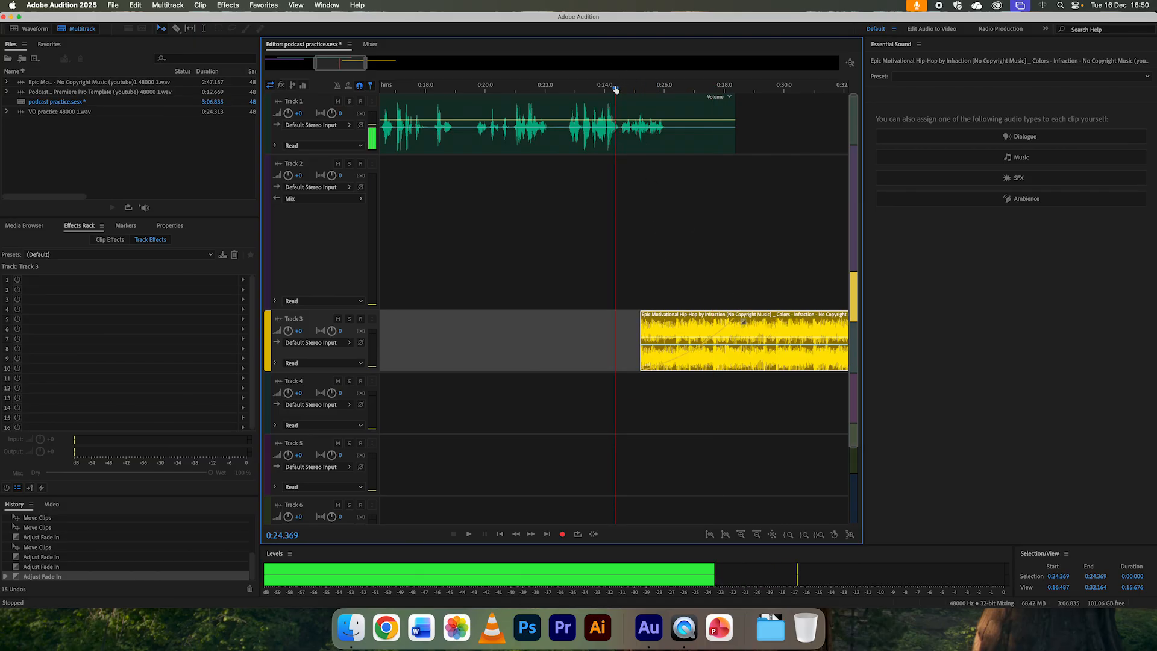
key(space)
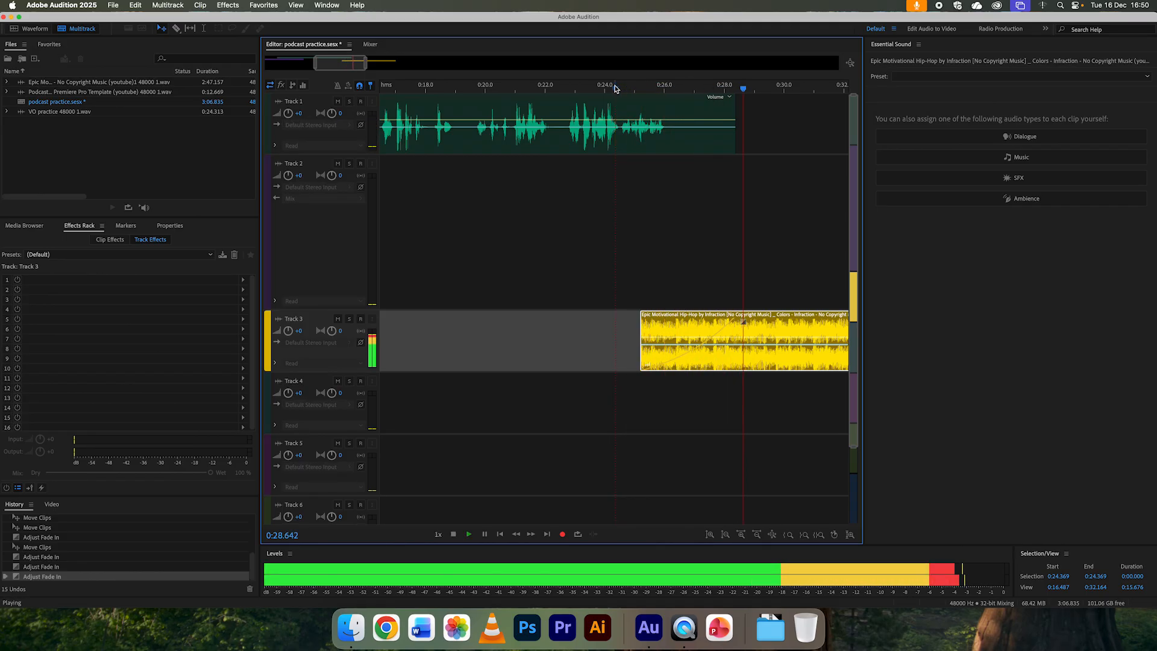
key(space)
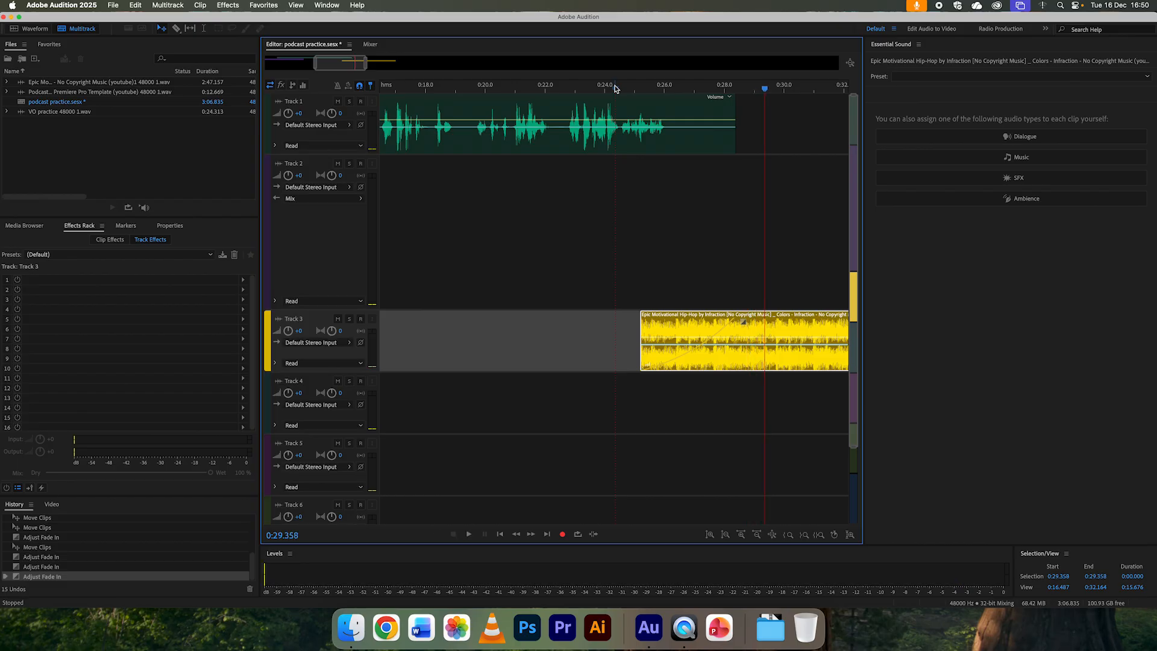
Step: Fade out the end of the background music clip over about 5 seconds, and reduce the height of Track 2
key(minus)
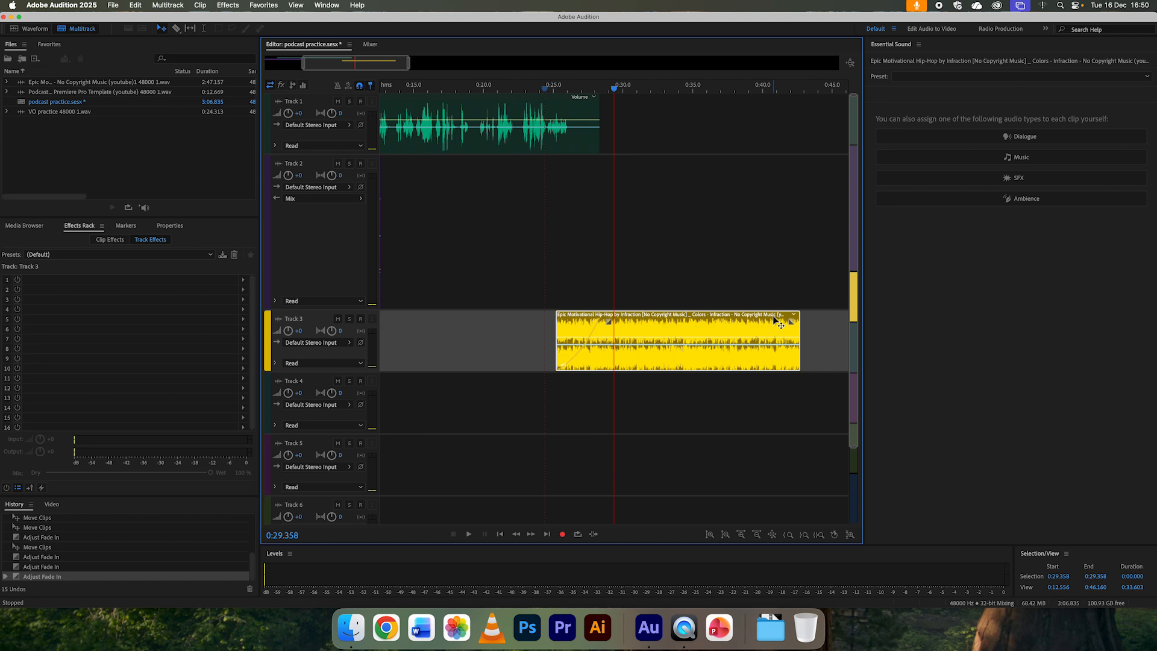
drag(790, 322, 725, 327)
scroll(725, 327, left, 3)
scroll(725, 328, left, 5)
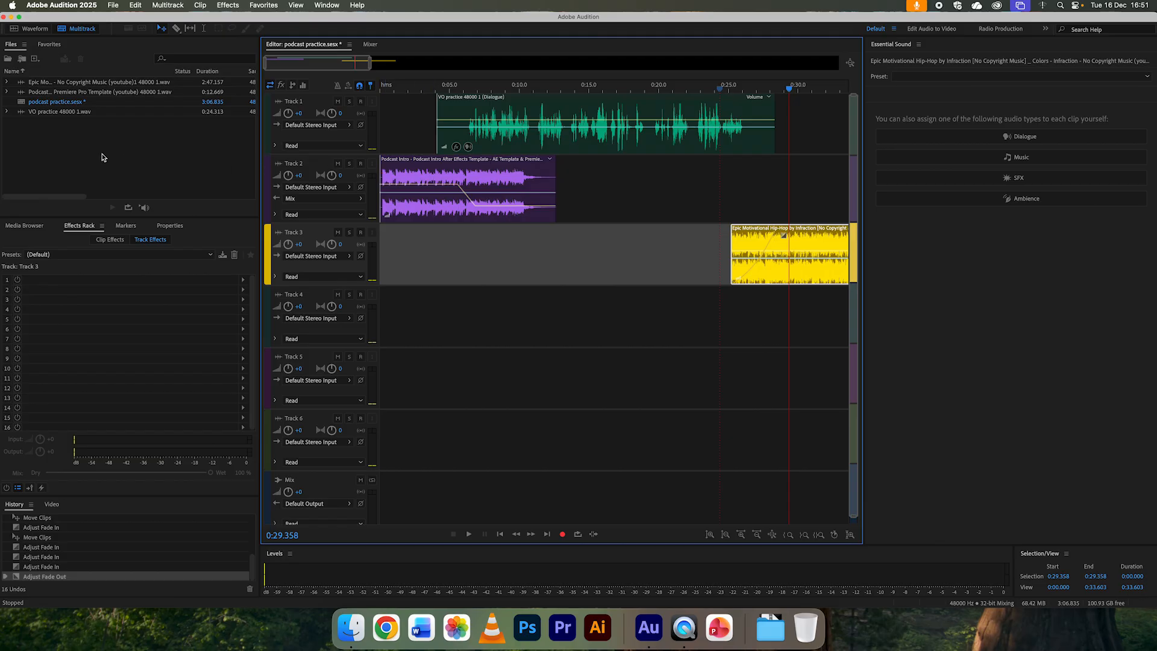
Step: Import POD00006.WAV from the pod share 2 folder in Finder into Audition's project files
click(351, 626)
drag(775, 241, 713, 184)
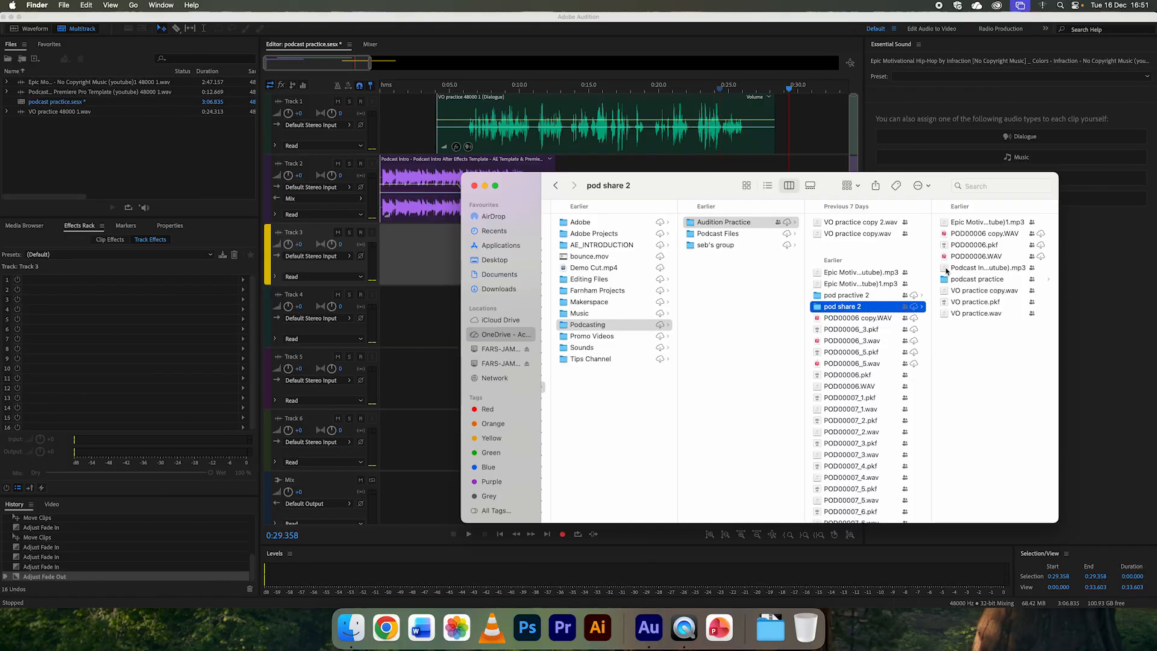
click(944, 256)
drag(821, 260, 134, 172)
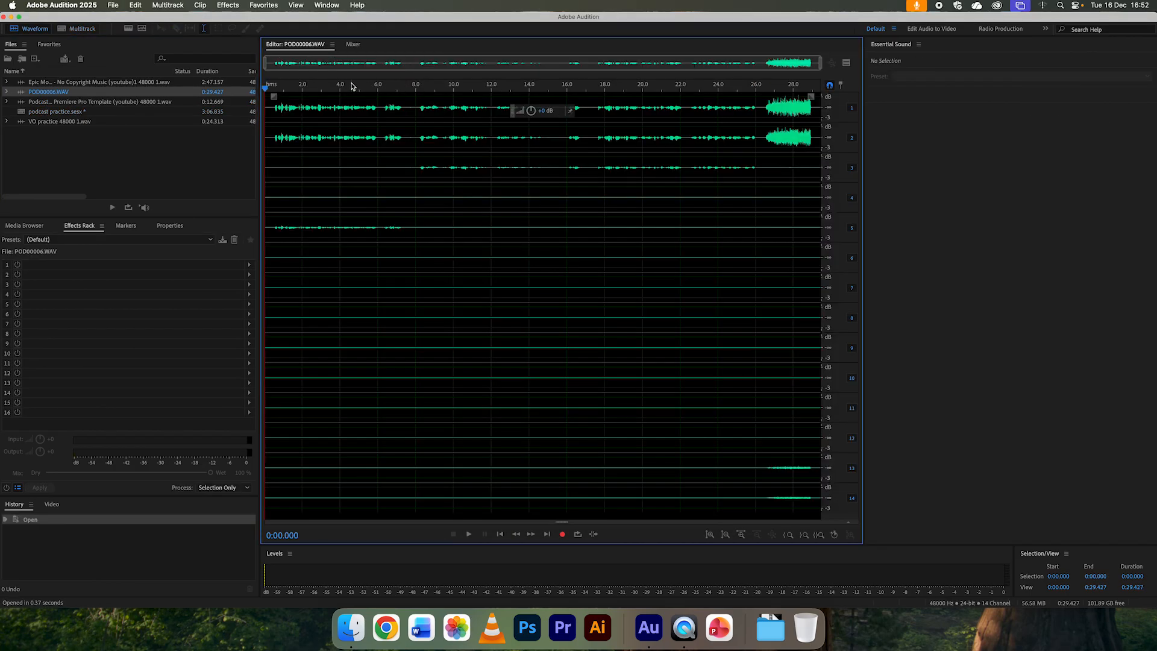
Step: Cut two sections of about half a second from the multichannel POD00006.WAV, at about 0:07.5 and 0:16.4
drag(339, 88, 273, 87)
drag(406, 115, 415, 115)
key(super+x)
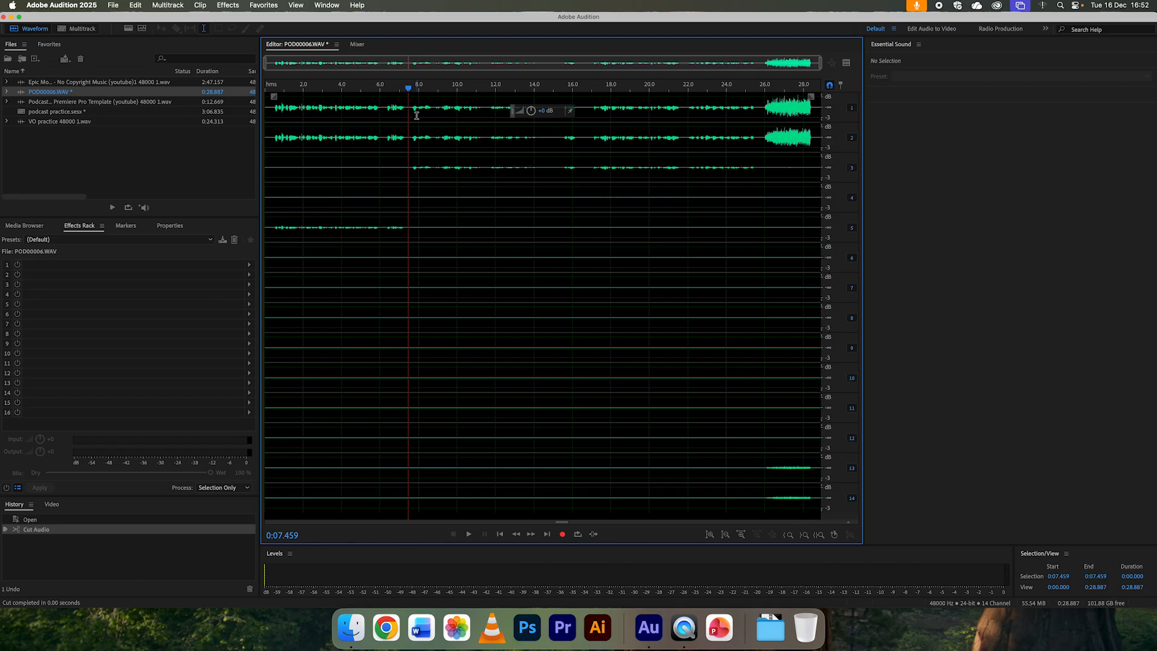
drag(580, 111, 589, 110)
key(super+x)
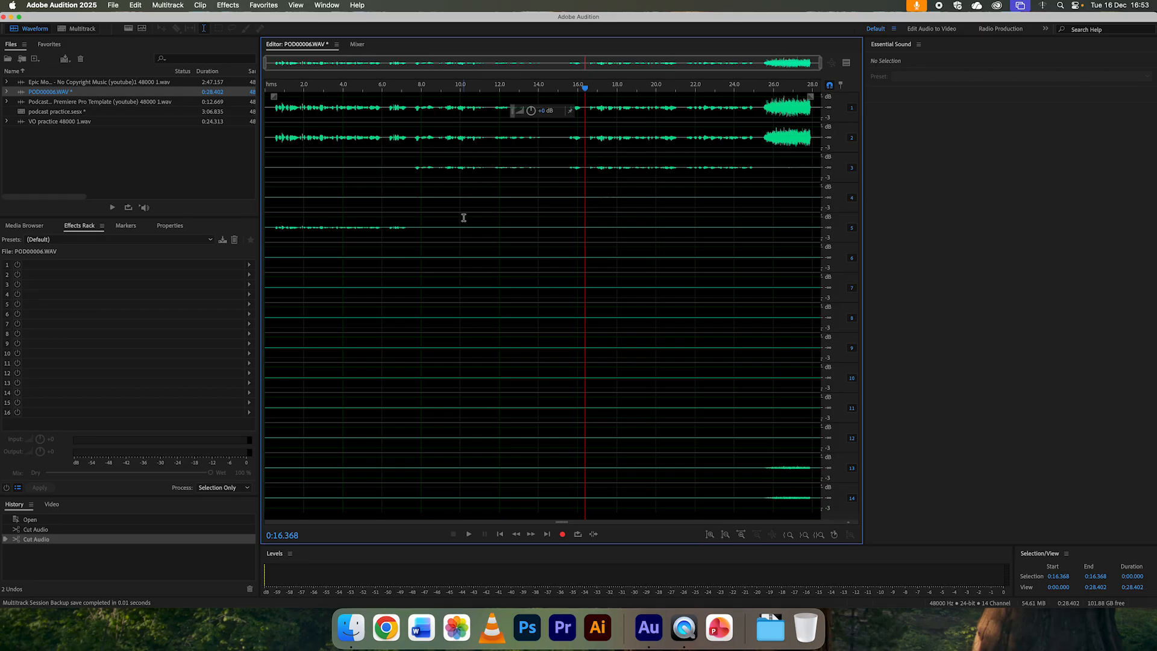
Step: Extract the channels of POD00006.WAV to separate mono files
click(56, 178)
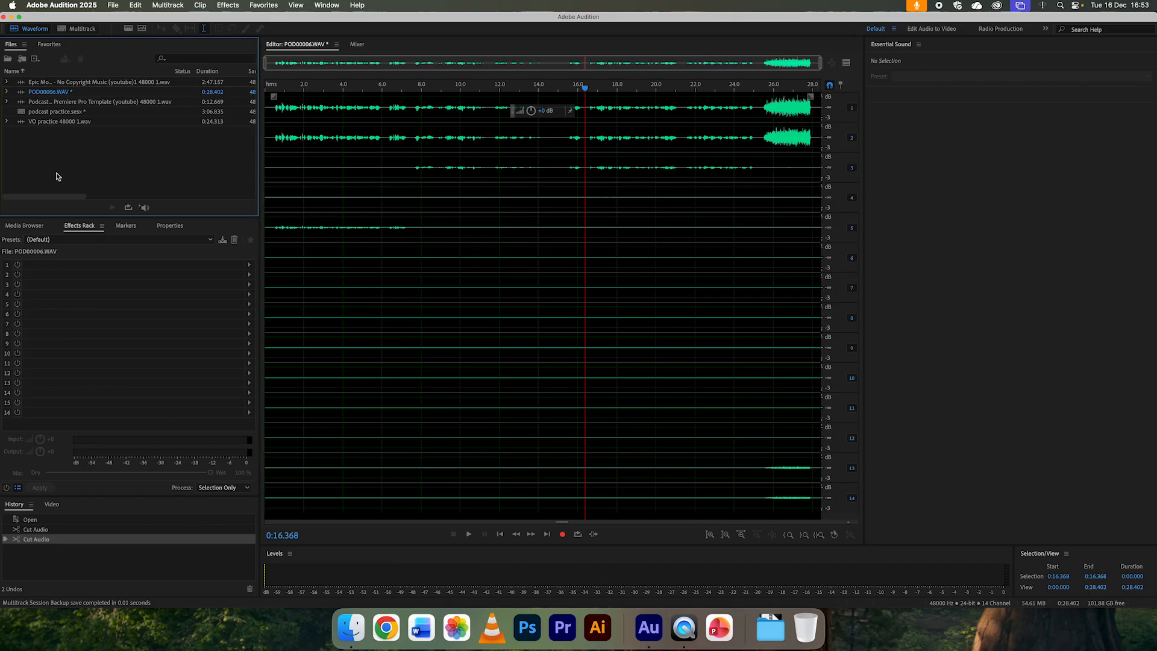
click(21, 93)
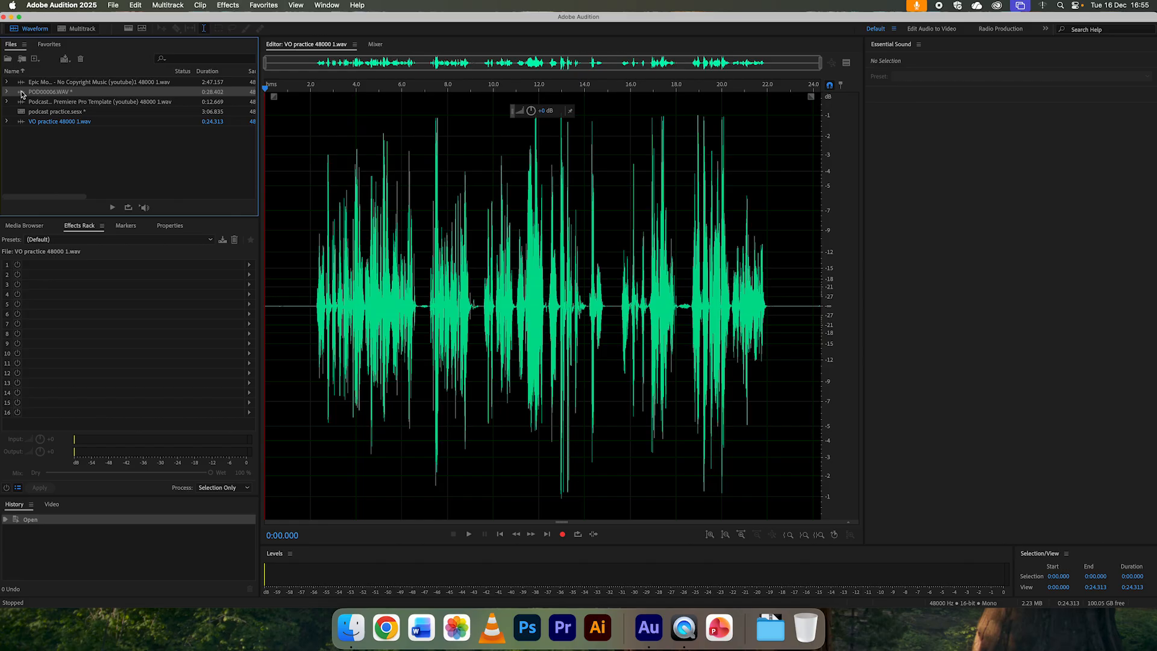
right_click(22, 94)
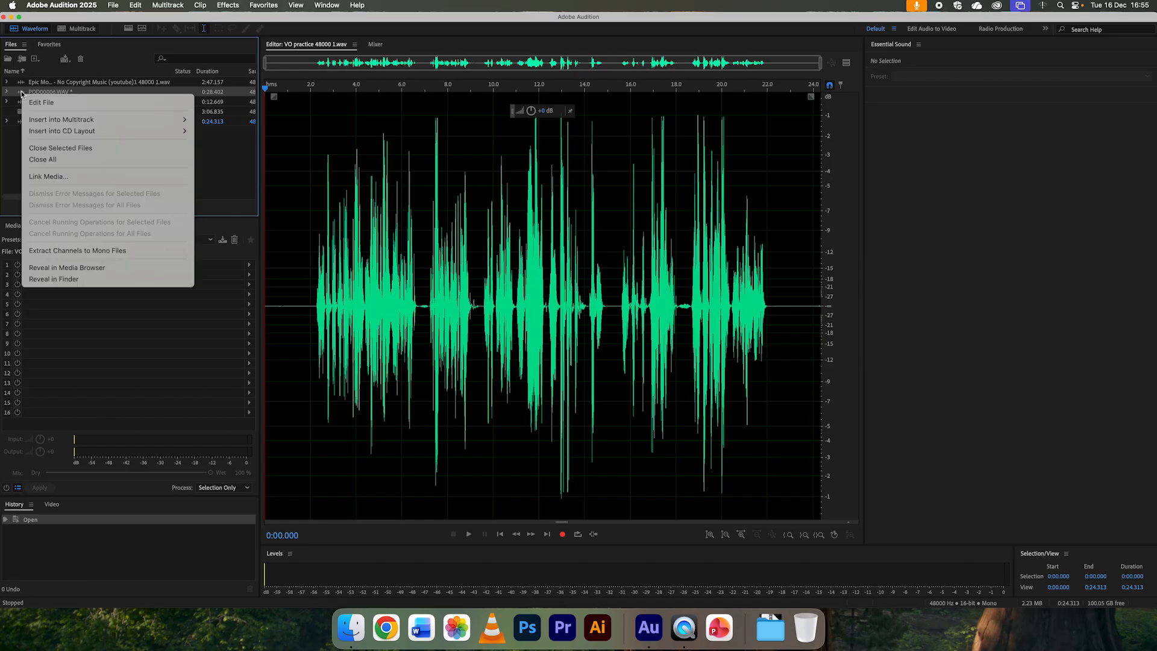
click(74, 251)
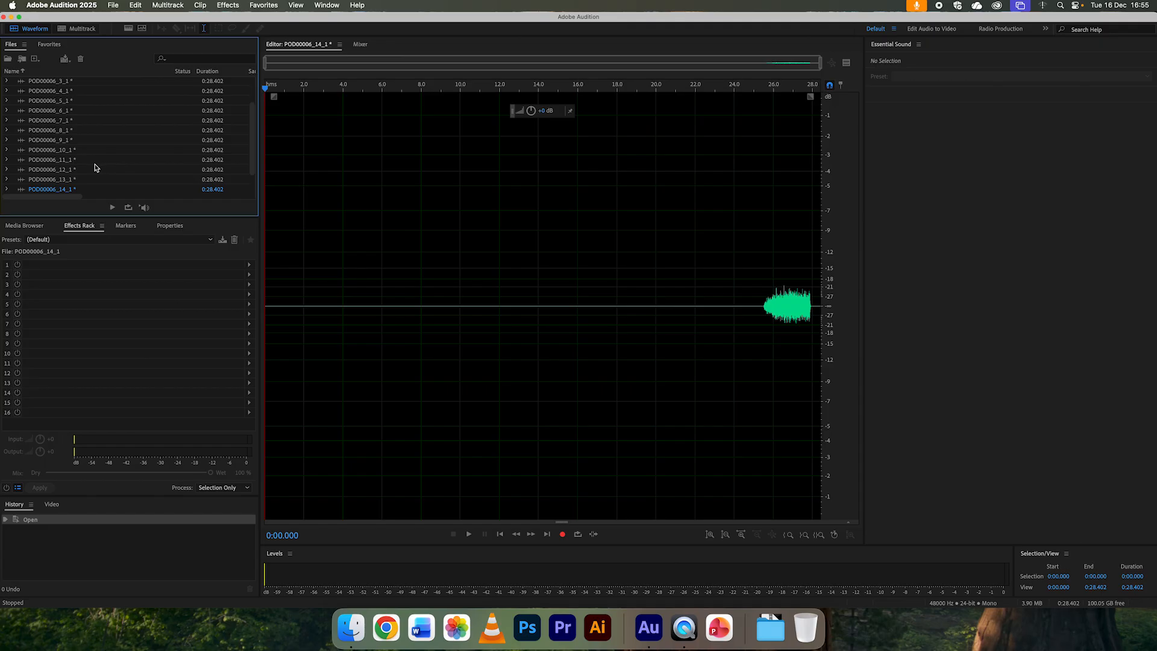
Step: View the extracted mono files POD00006_1_1 and POD00006_3_1, and play POD00006_3_1 from about 0:08
scroll(97, 170, up, 2)
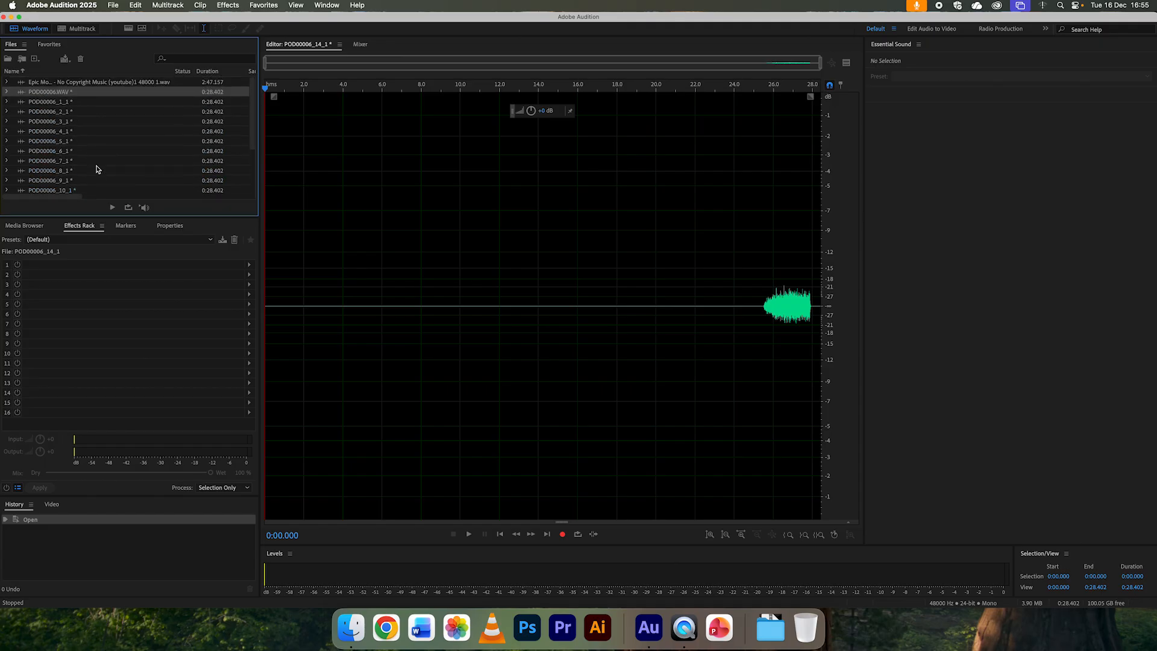
double_click(24, 103)
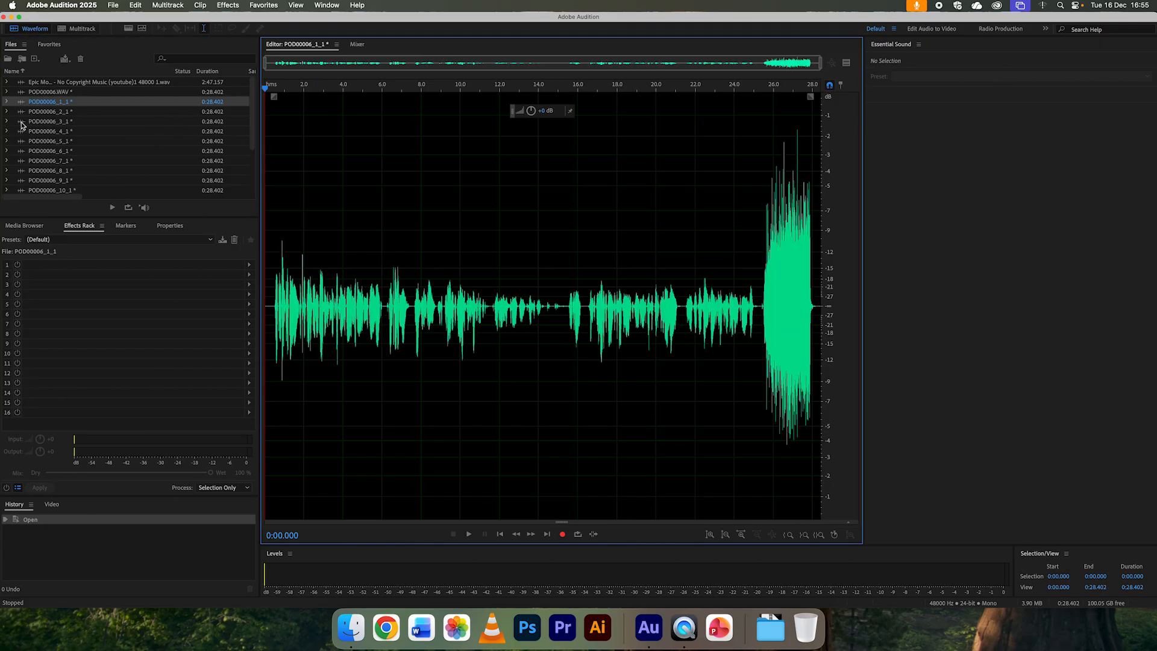
double_click(21, 122)
click(421, 93)
key(space)
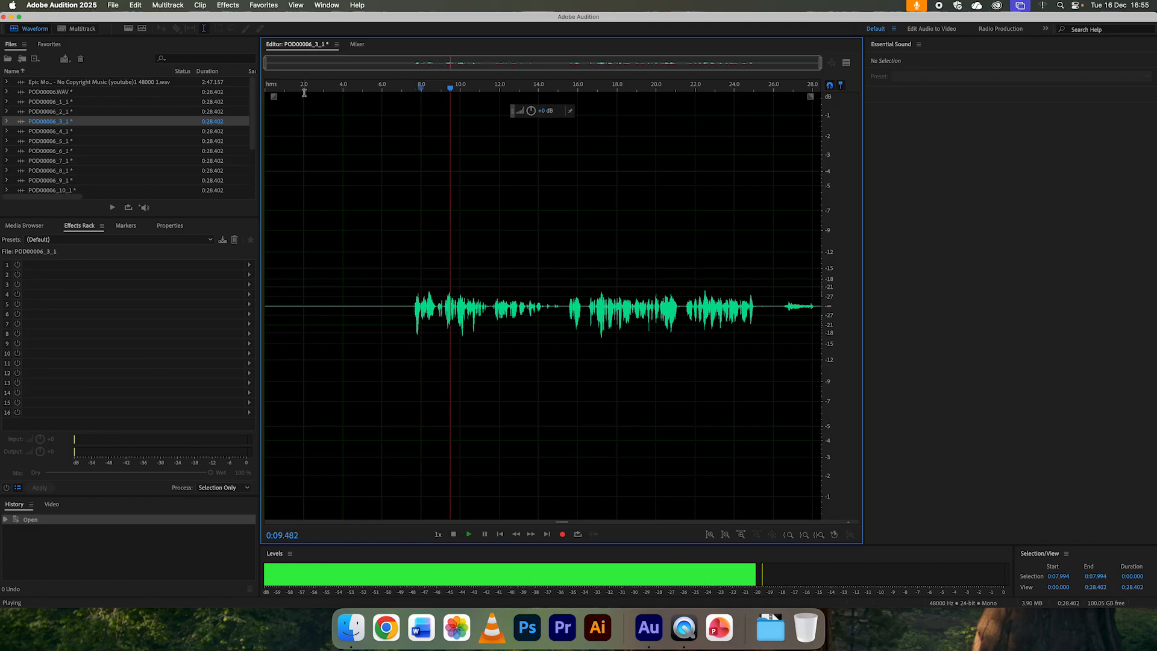
Step: View the remaining extracted mono files from POD00006_4_1 to POD00006_14_1, playing POD00006_5_1 from about 0:02
double_click(23, 132)
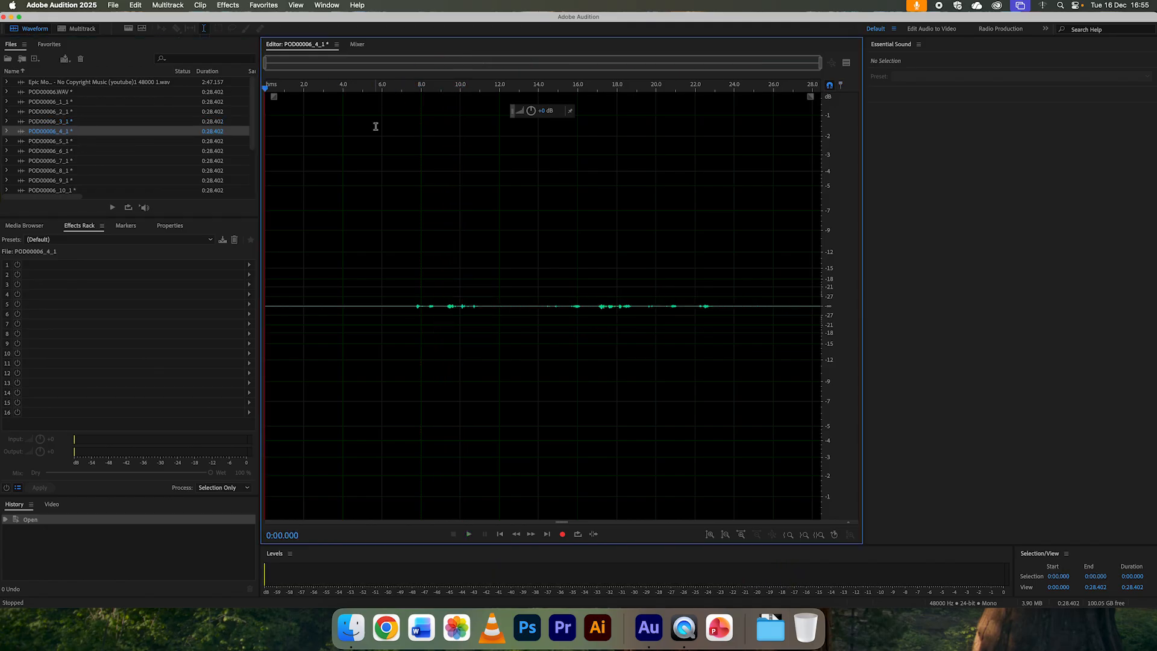
drag(388, 89, 448, 90)
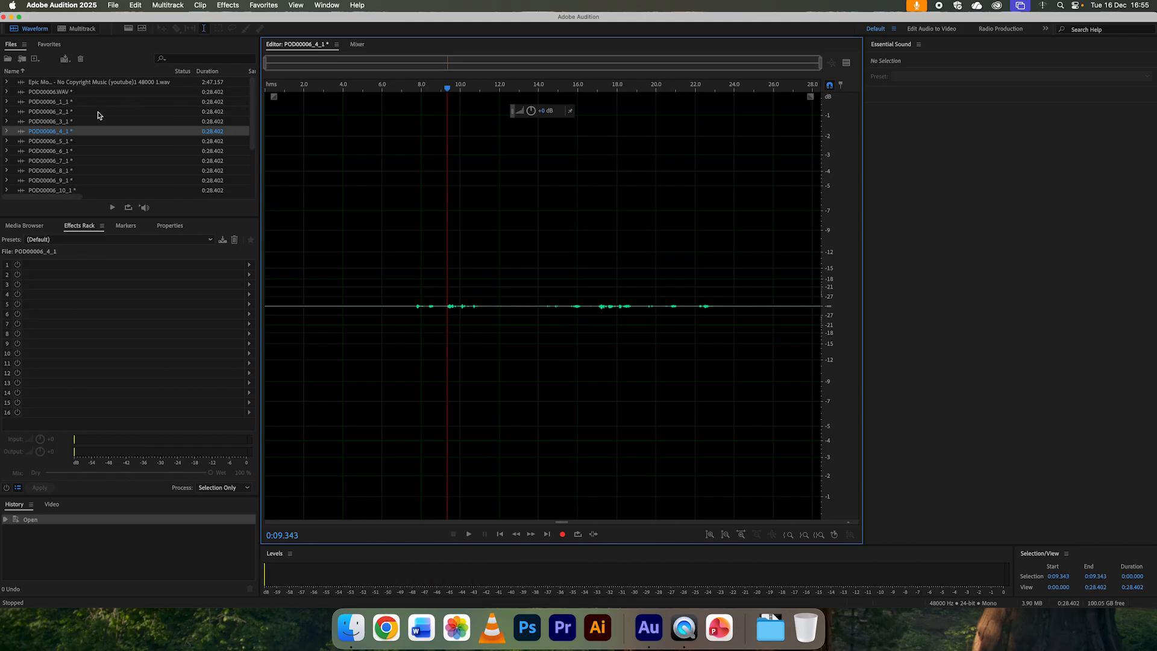
double_click(22, 143)
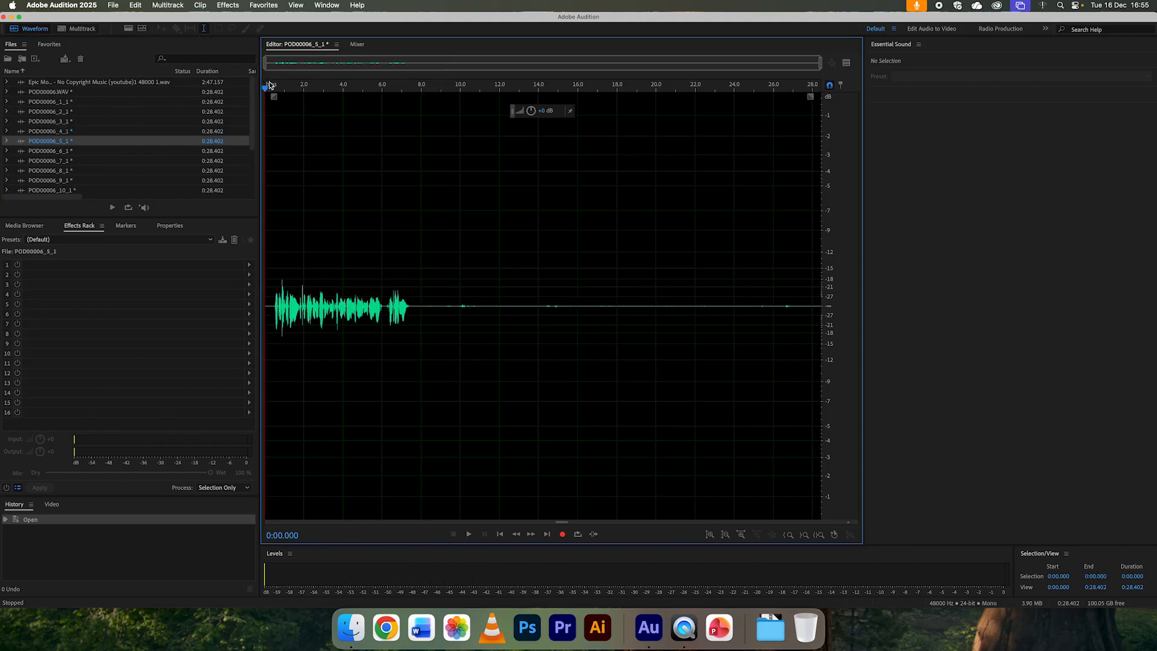
click(303, 89)
key(space)
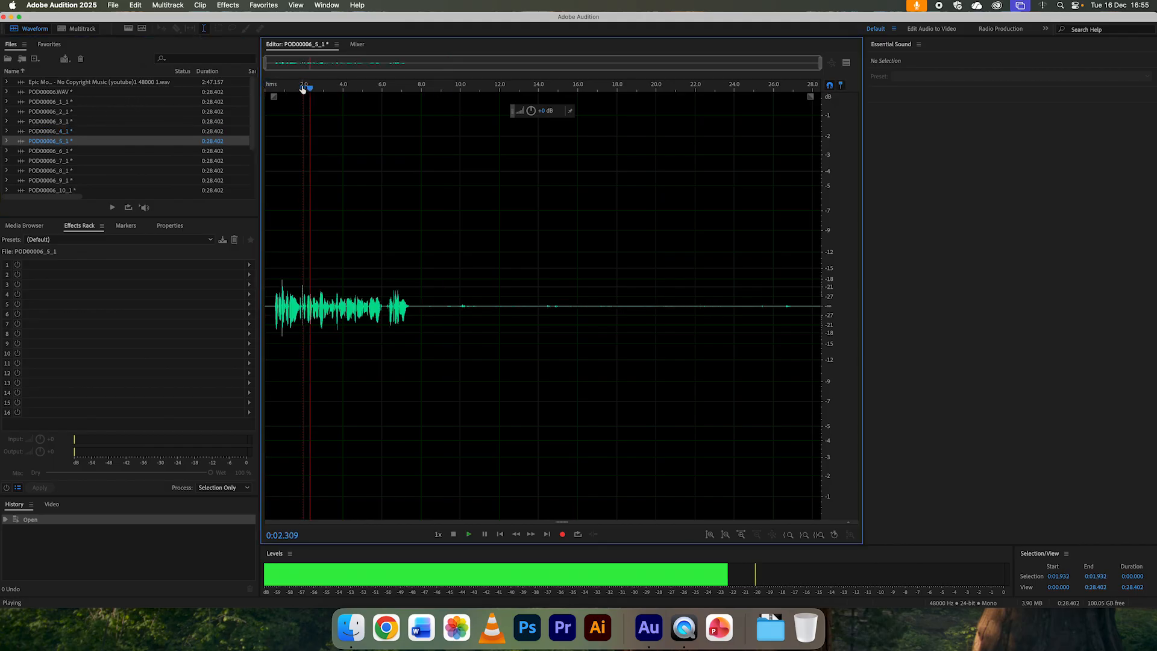
key(space)
click(23, 155)
double_click(23, 156)
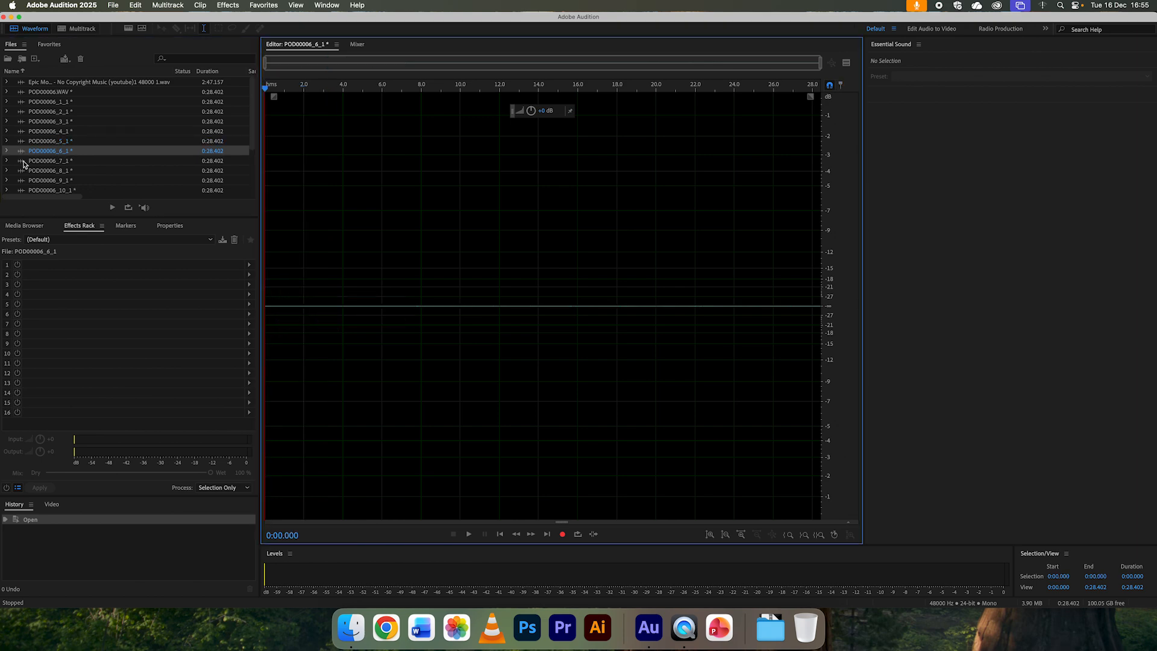
double_click(24, 162)
double_click(24, 172)
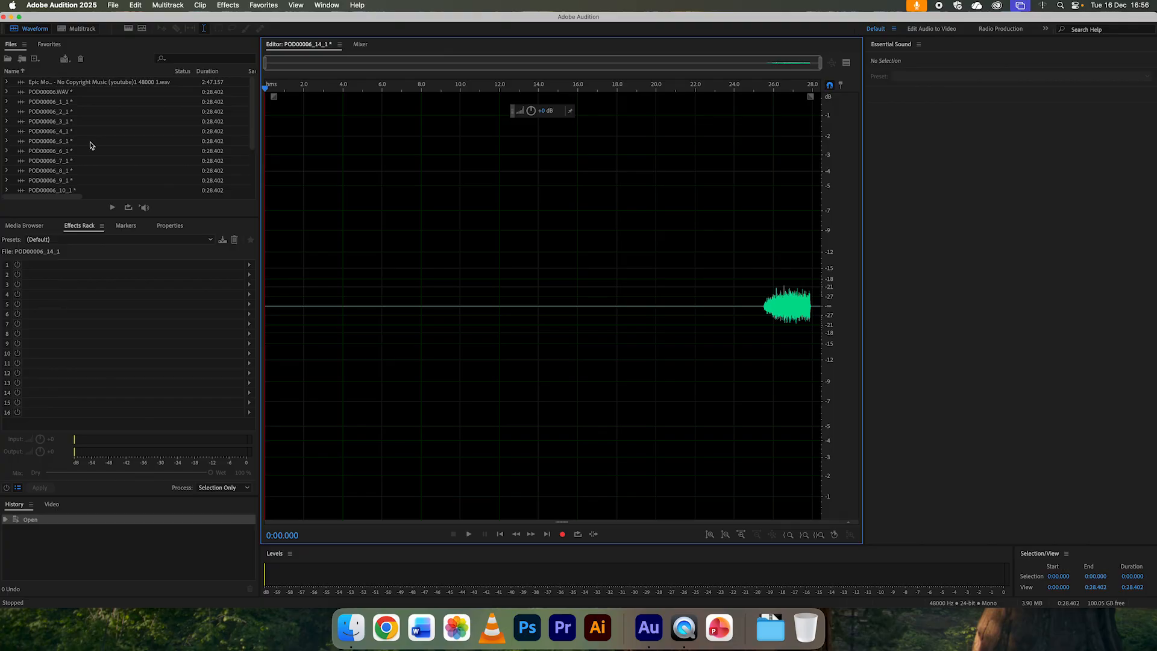
Step: Close the mono files POD00006_6_1 through POD00006_14_1 without saving any of them
click(26, 153)
scroll(26, 153, down, 5)
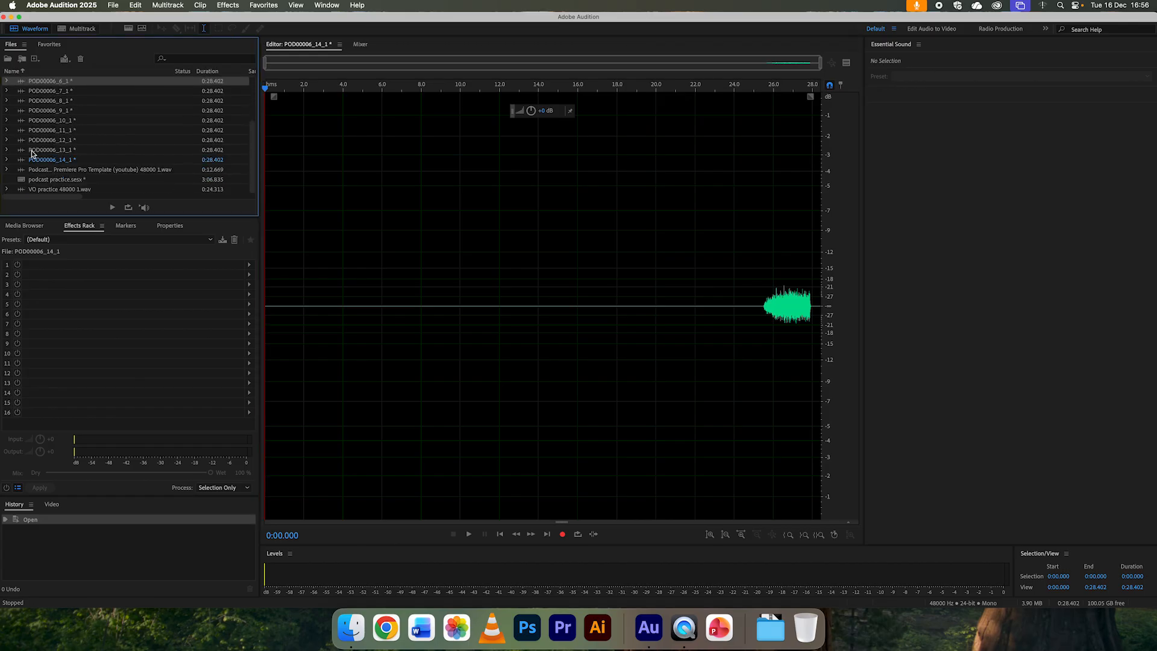
shift+click(18, 160)
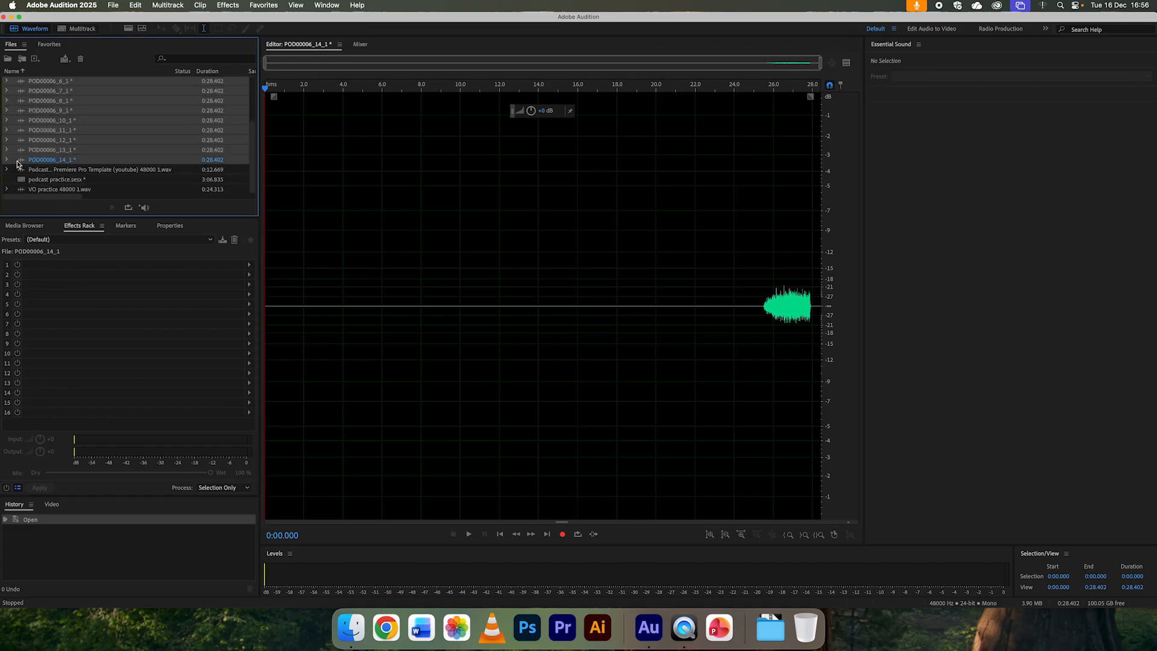
key(super+w)
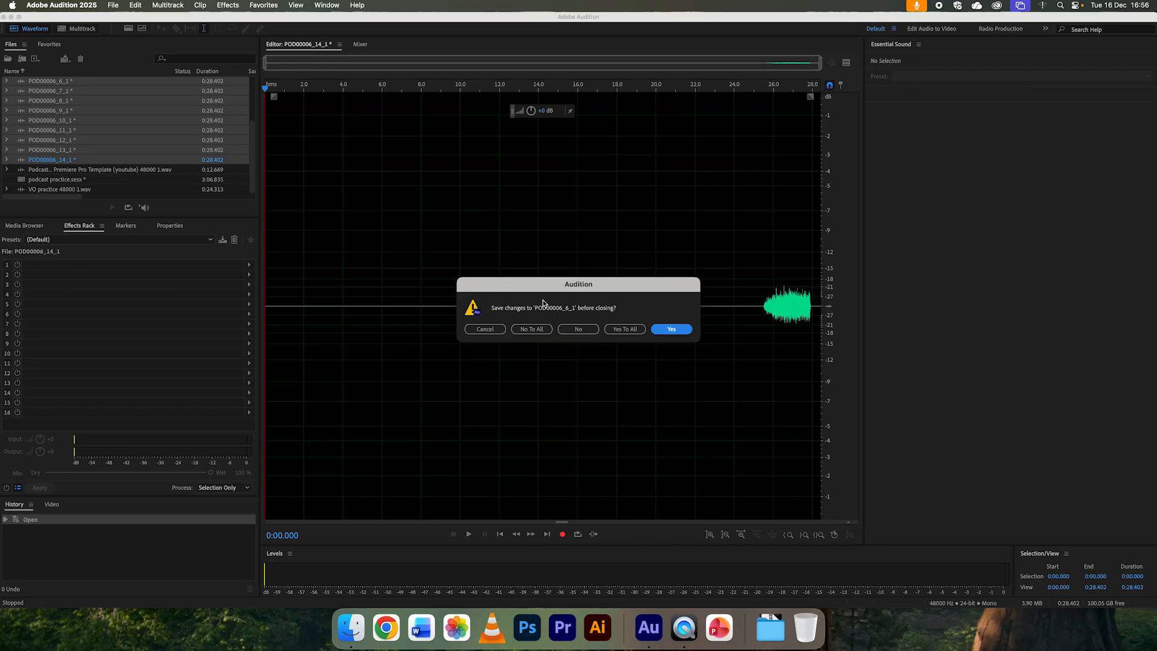
click(548, 332)
Step: Close the mono files POD00006_1_1, POD00006_2_1 and POD00006_4_1 without saving changes
click(26, 131)
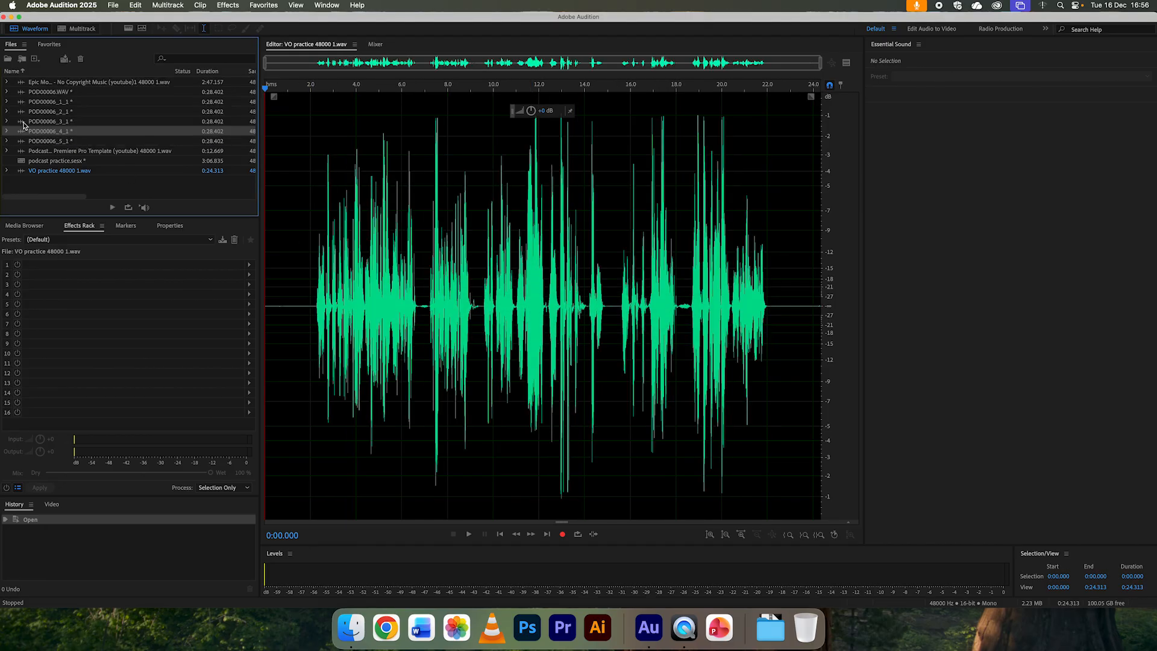
super+click(24, 112)
super+click(23, 103)
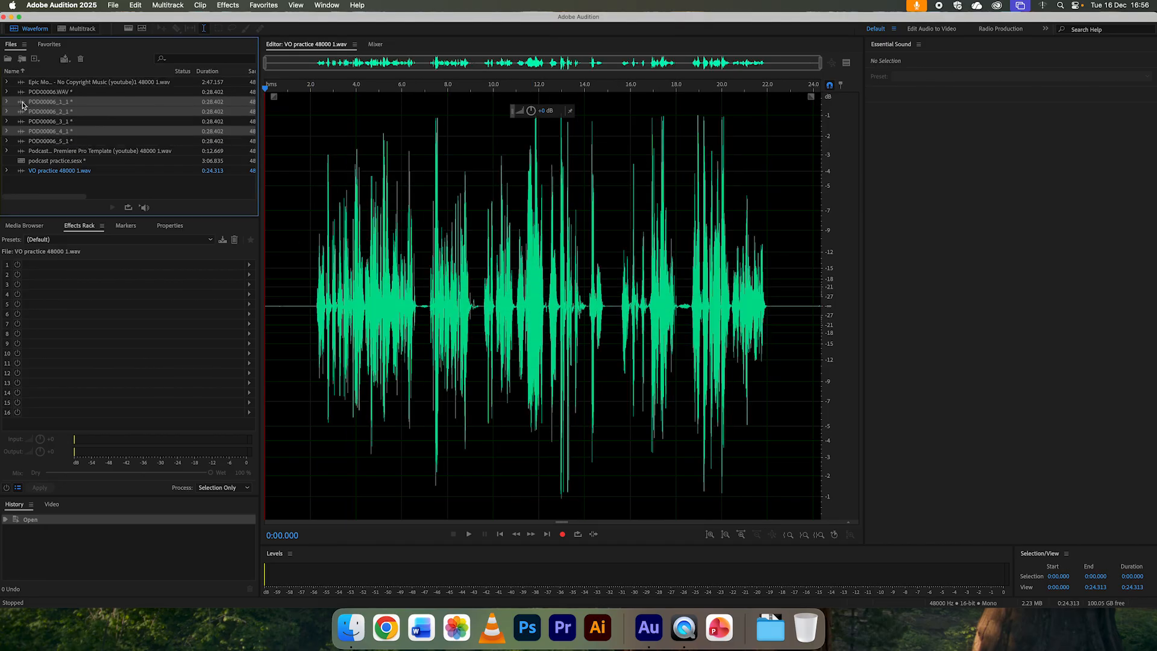
key(super+w)
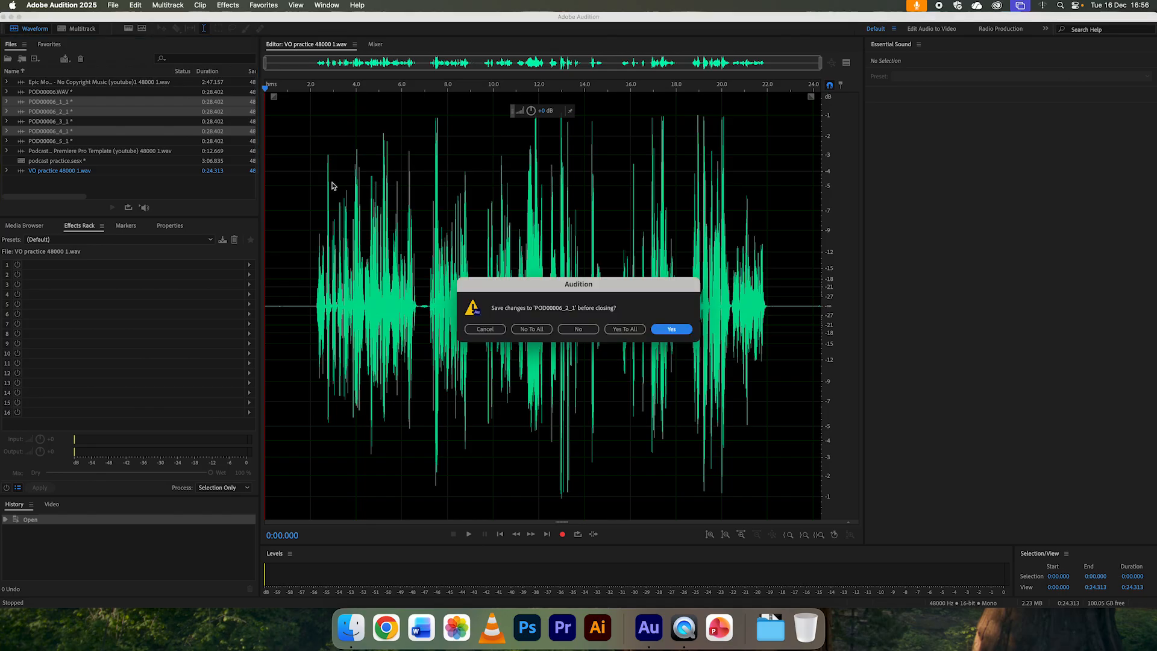
click(532, 329)
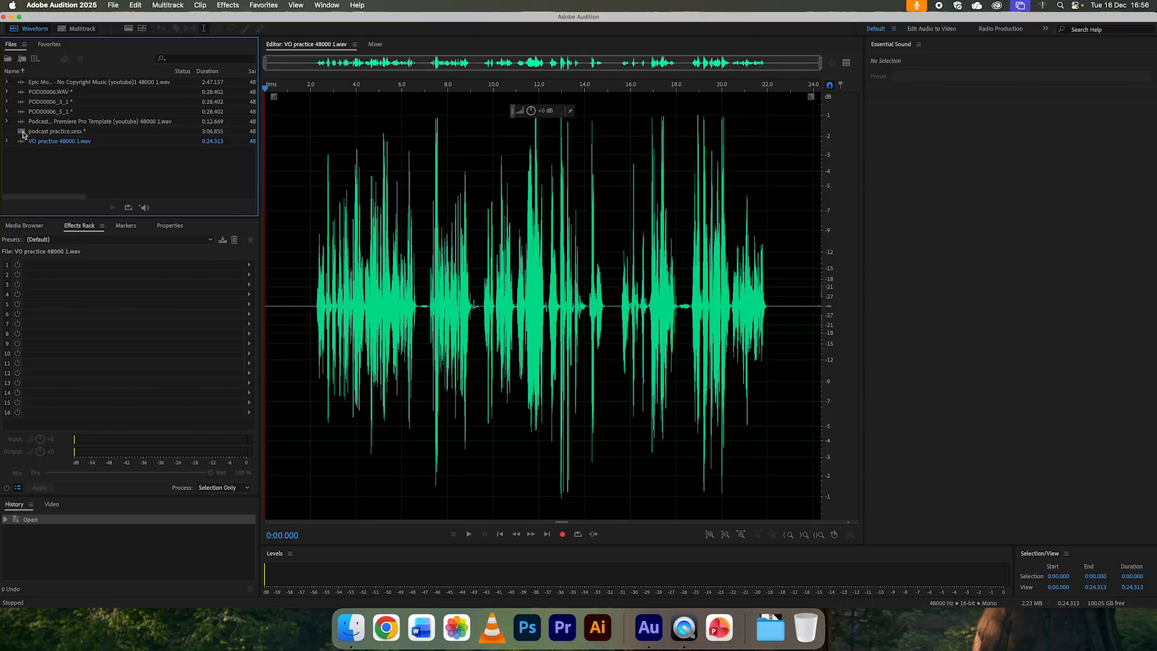
Step: Open the podcast practice.sesx session and move the background music clip on Track 3 to start at about 0:59
double_click(22, 132)
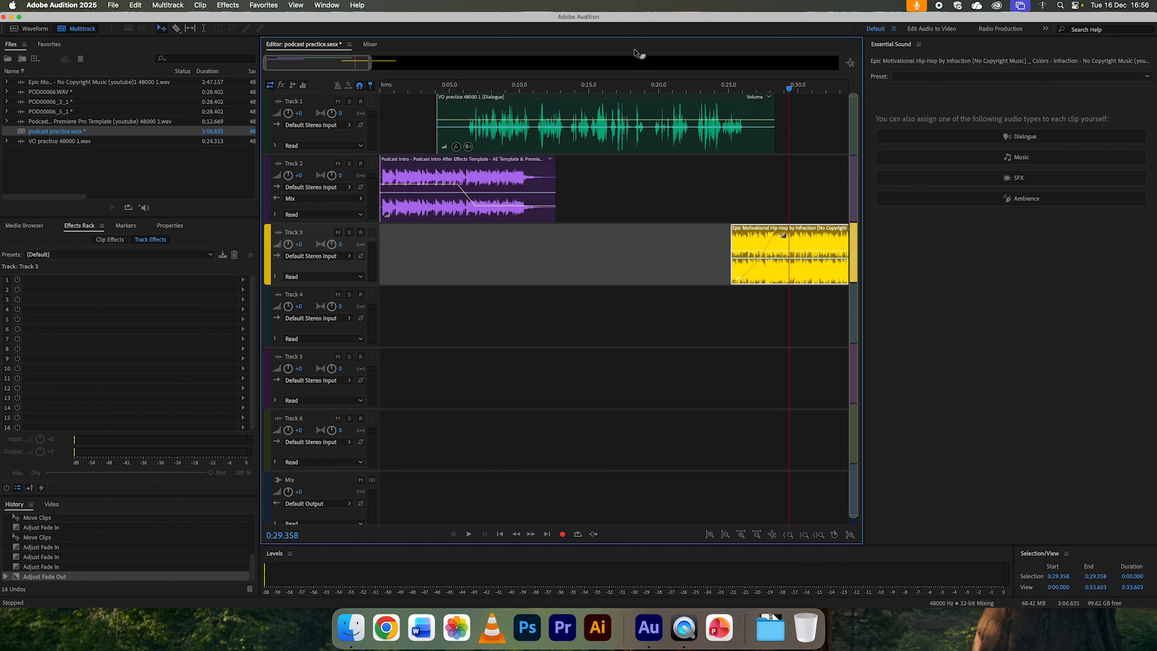
scroll(632, 67, down, 1)
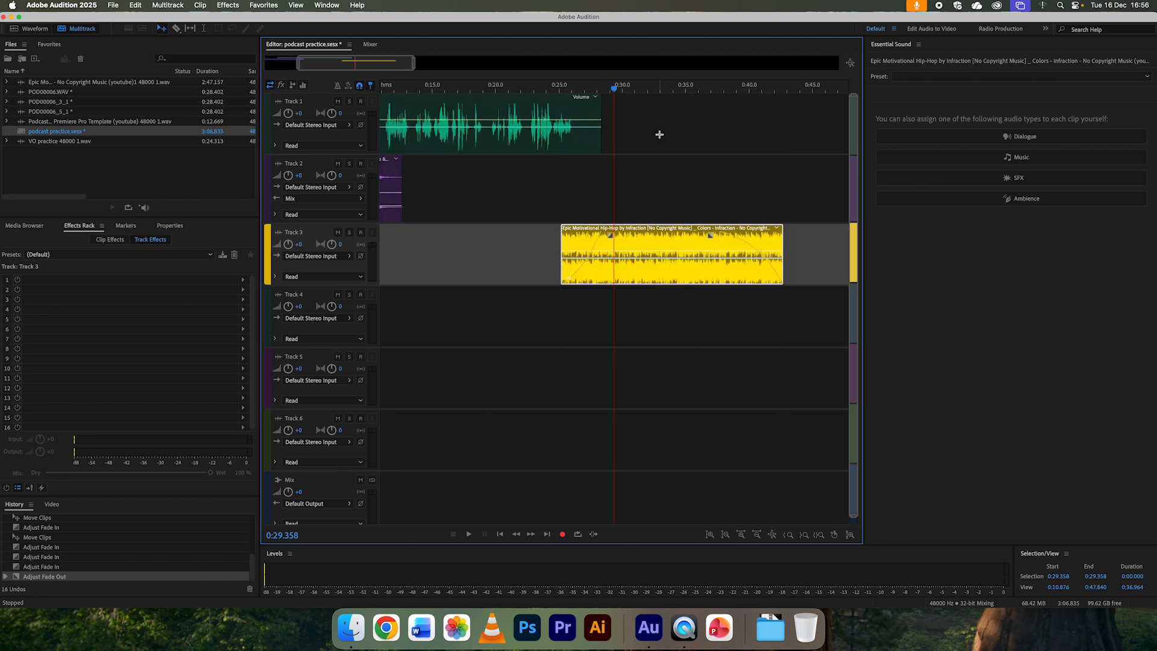
scroll(389, 193, left, 5)
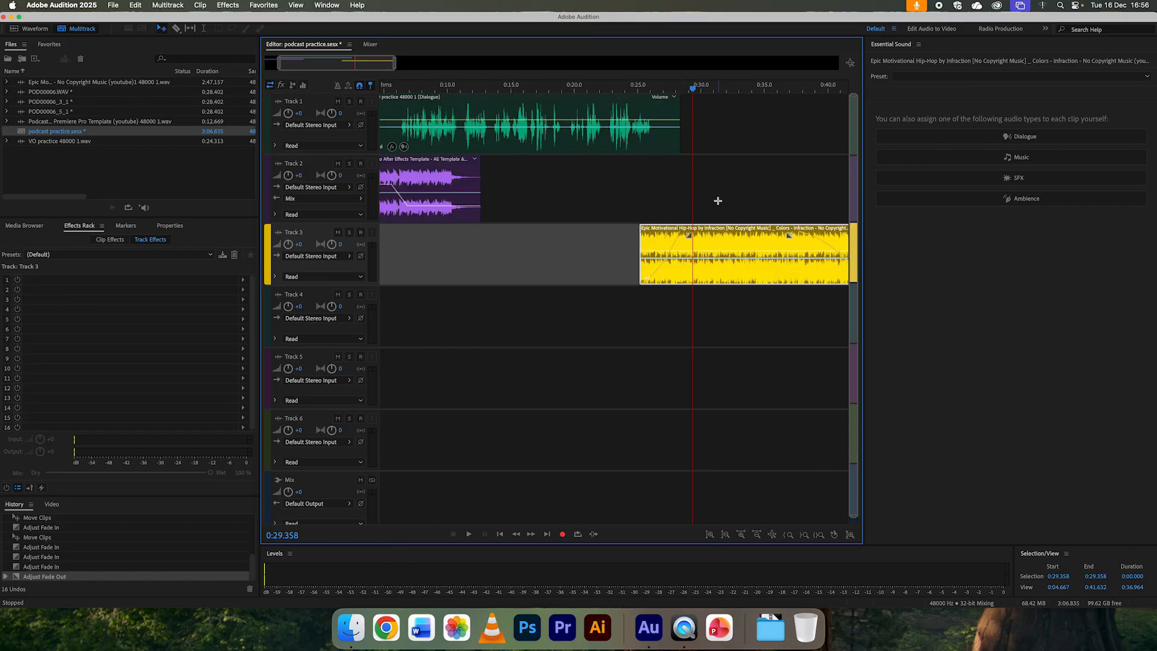
scroll(717, 200, down, 1)
drag(636, 240, 871, 252)
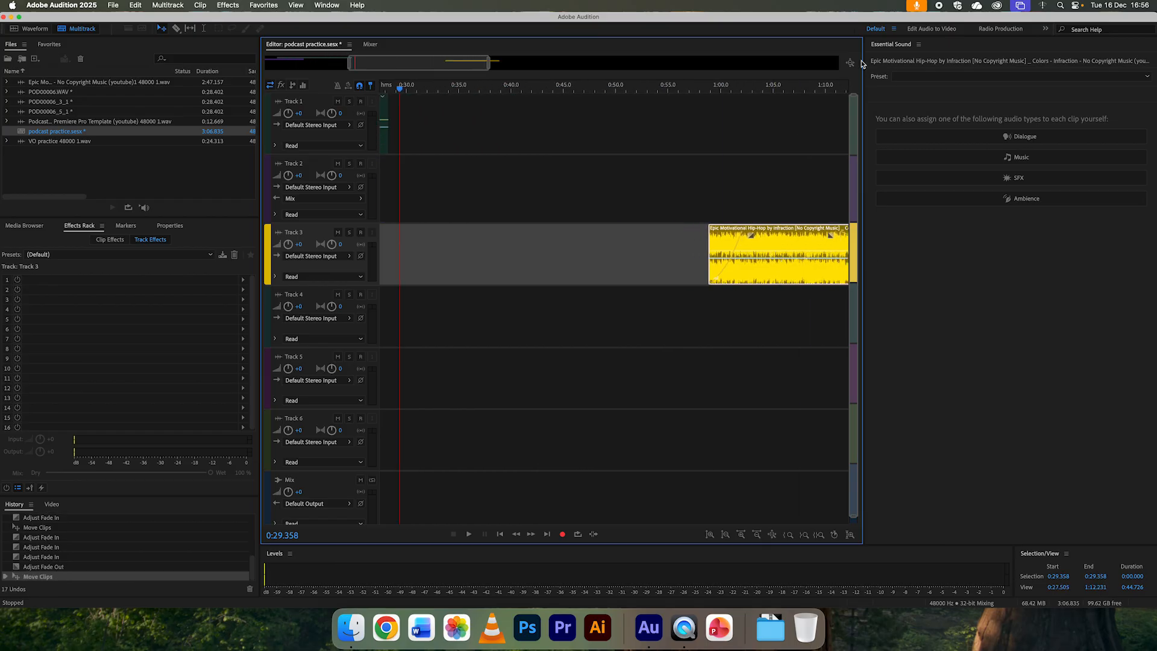
click(850, 63)
click(144, 176)
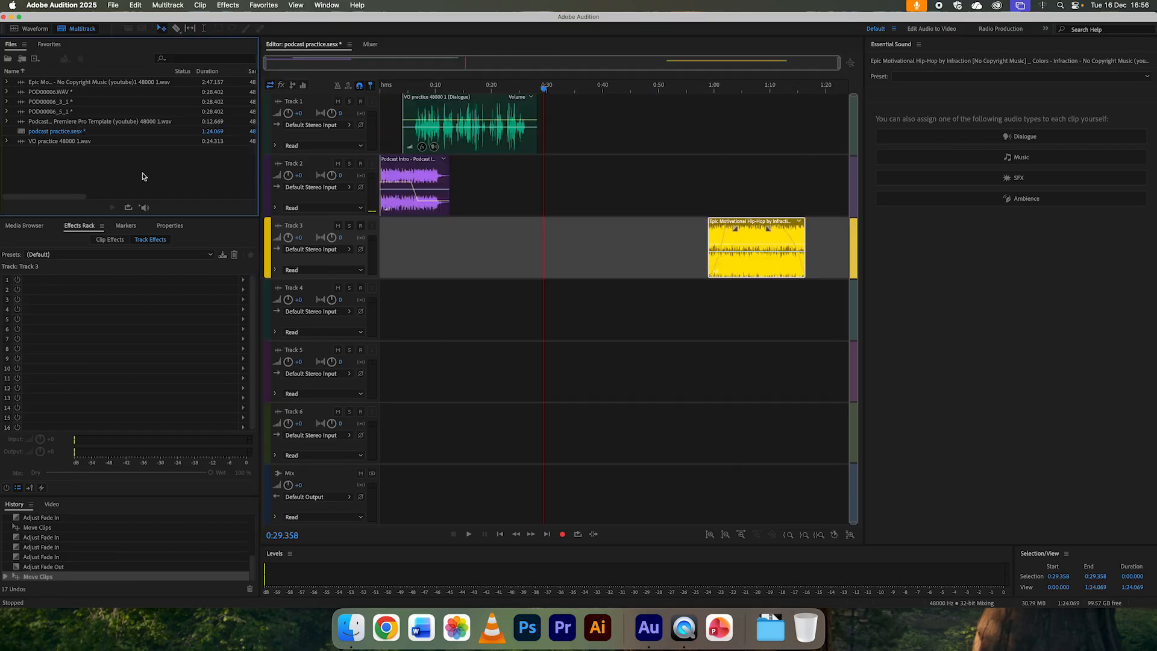
Step: Add POD00006_3_1 to Track 4 at about 0:26 and POD00006_5_1 to Track 5 at about 0:22
click(23, 103)
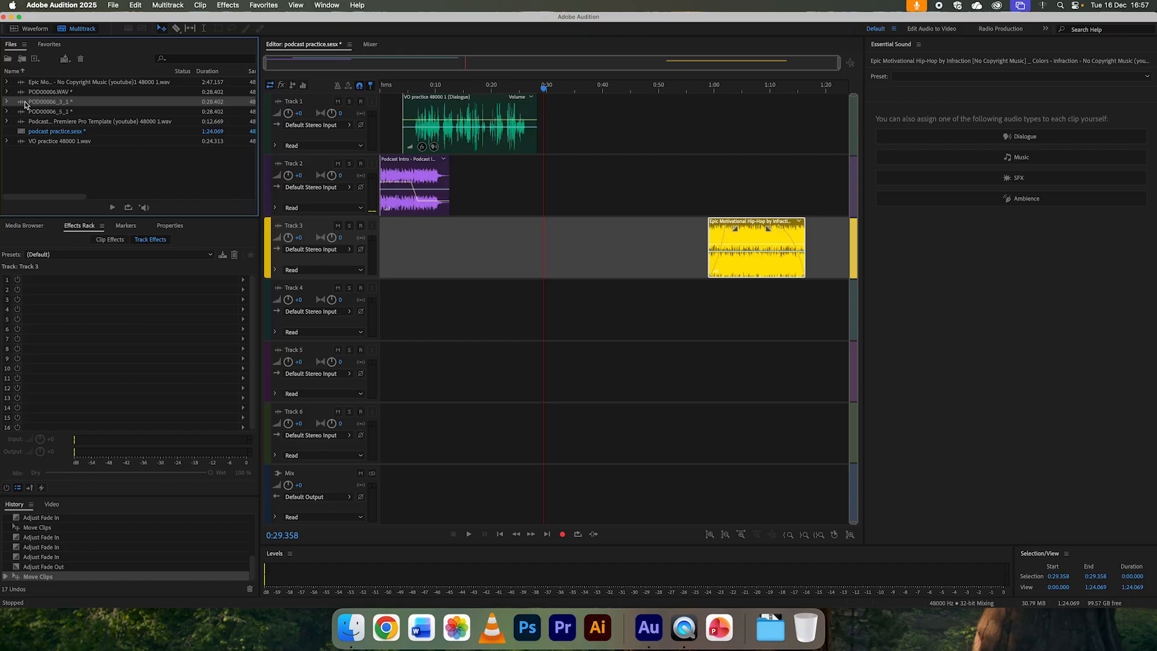
drag(21, 104, 530, 315)
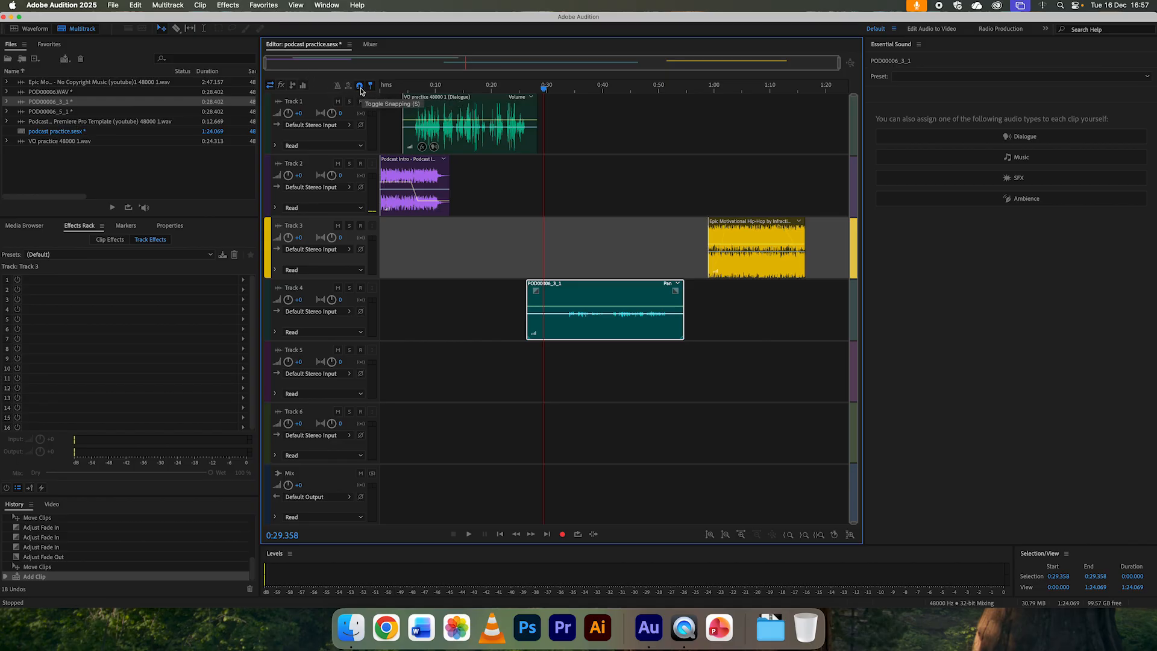
drag(25, 113, 504, 365)
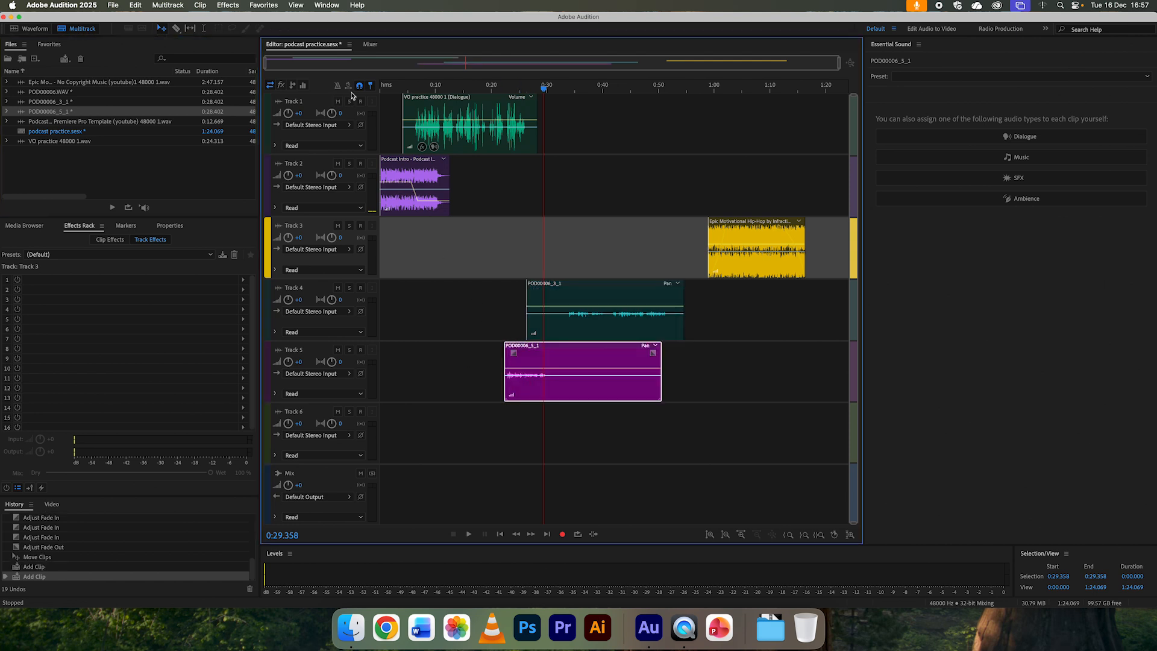
Step: Align the start of the POD00006_5_1 clip on Track 5 with the start of the POD00006_3_1 clip on Track 4
mouse_move(529, 360)
mouse_down()
mouse_move(557, 359)
mouse_move(540, 362)
mouse_up()
click(359, 88)
drag(584, 358, 599, 360)
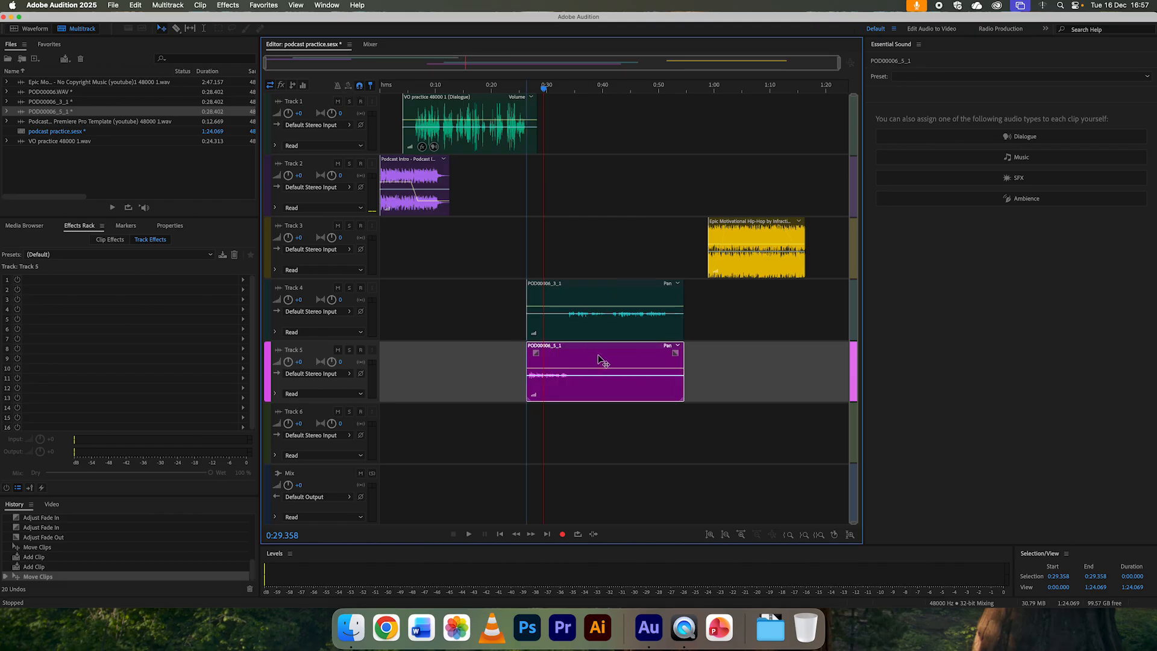
Step: Assign the Track 4 clip as Dialogue with the Podcast Voice preset and play it from about 0:34
click(623, 304)
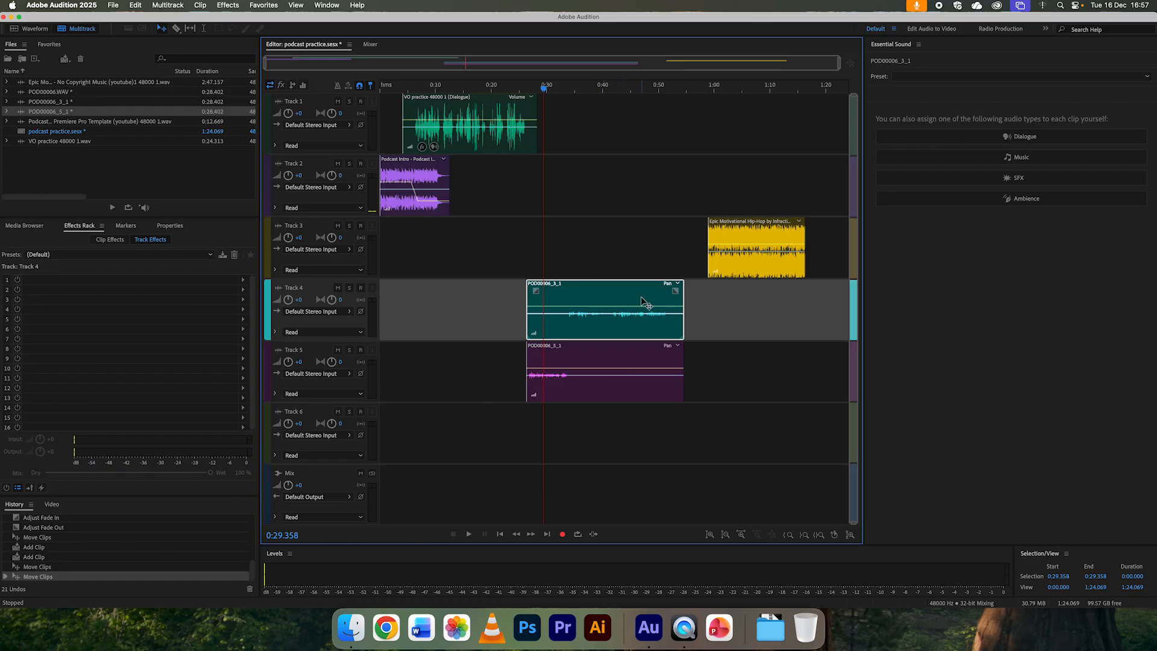
click(993, 140)
click(962, 95)
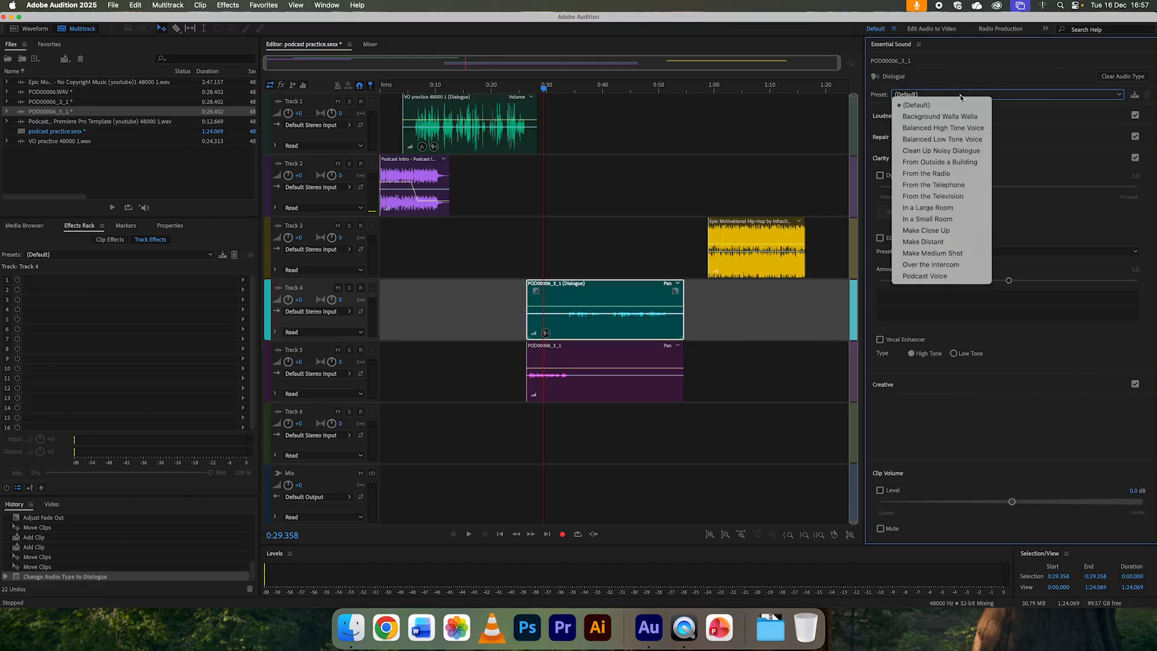
click(936, 278)
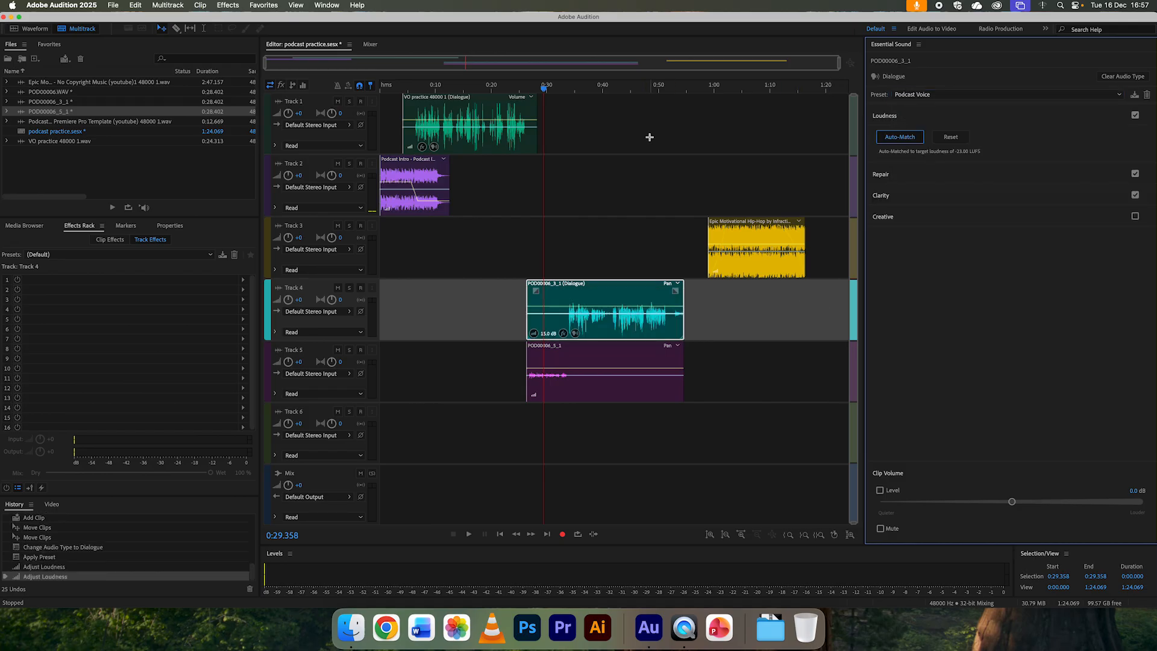
click(572, 90)
key(space)
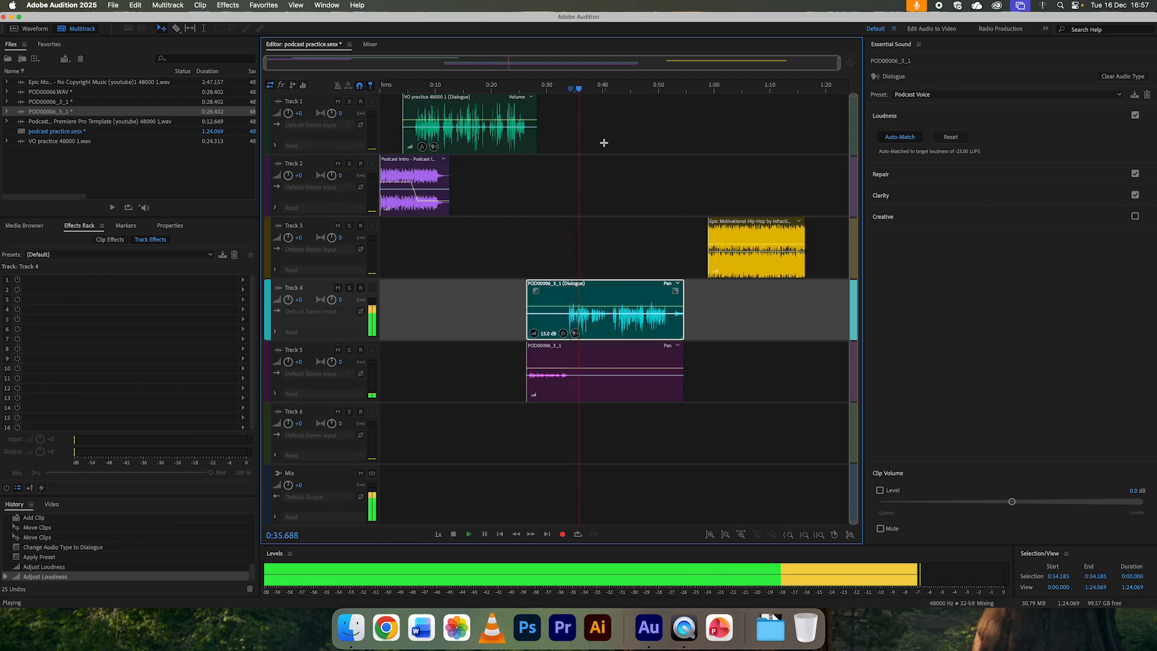
key(space)
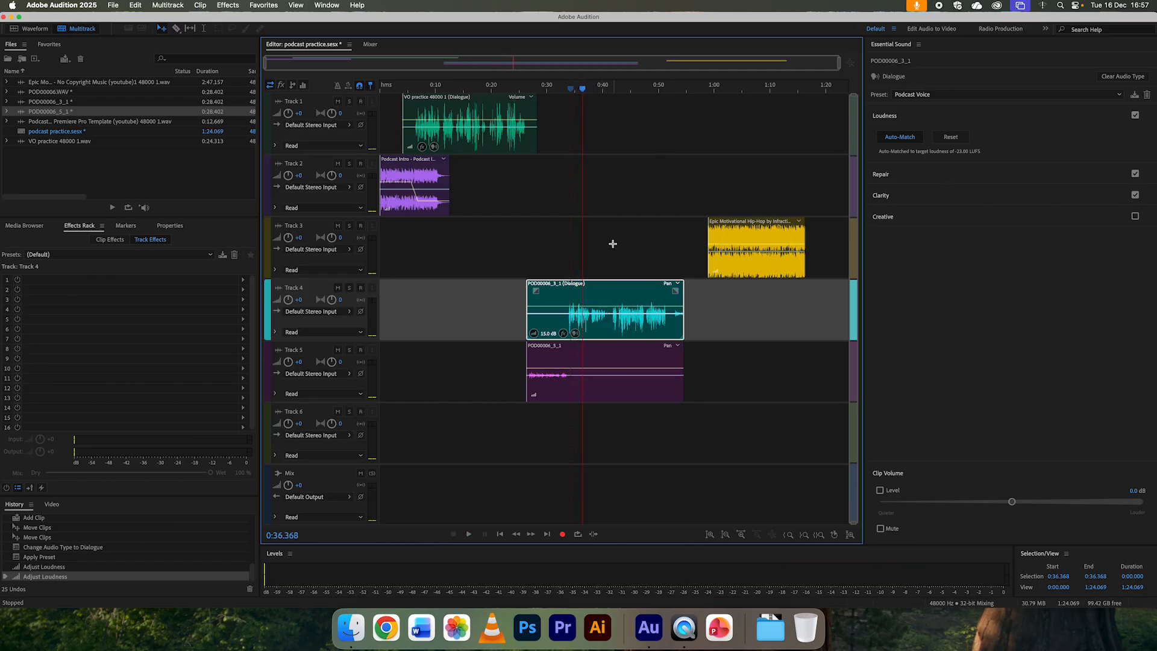
Step: Assign the Track 5 clip as Dialogue with the Podcast Voice preset and play the session from about 0:30
click(565, 364)
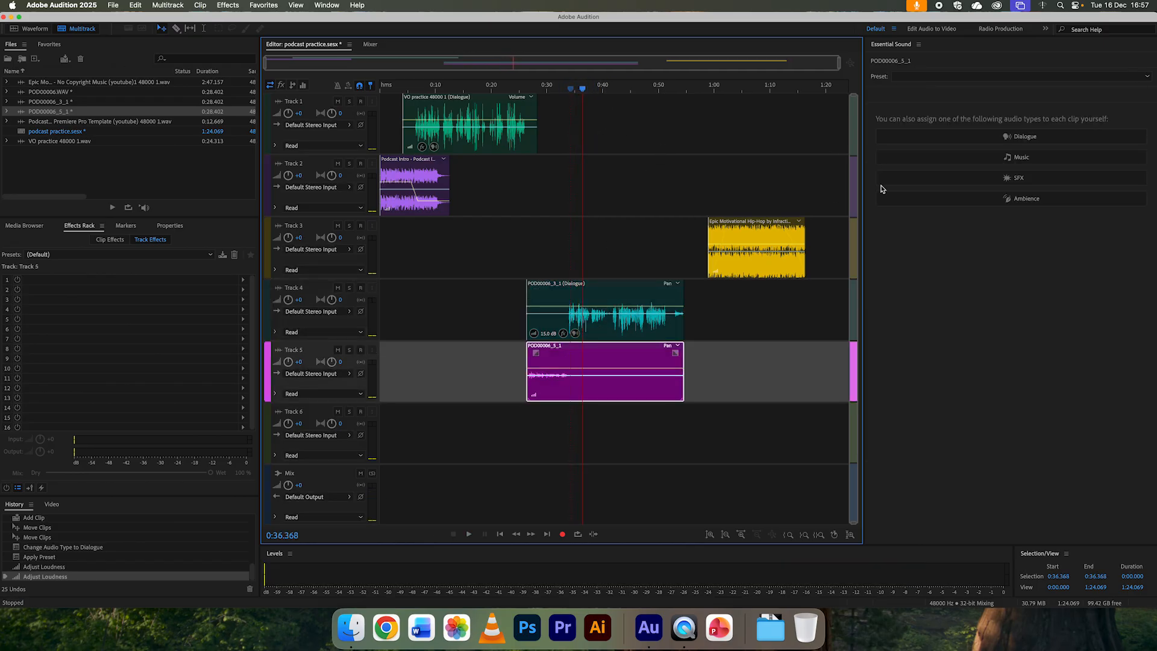
click(978, 137)
click(938, 95)
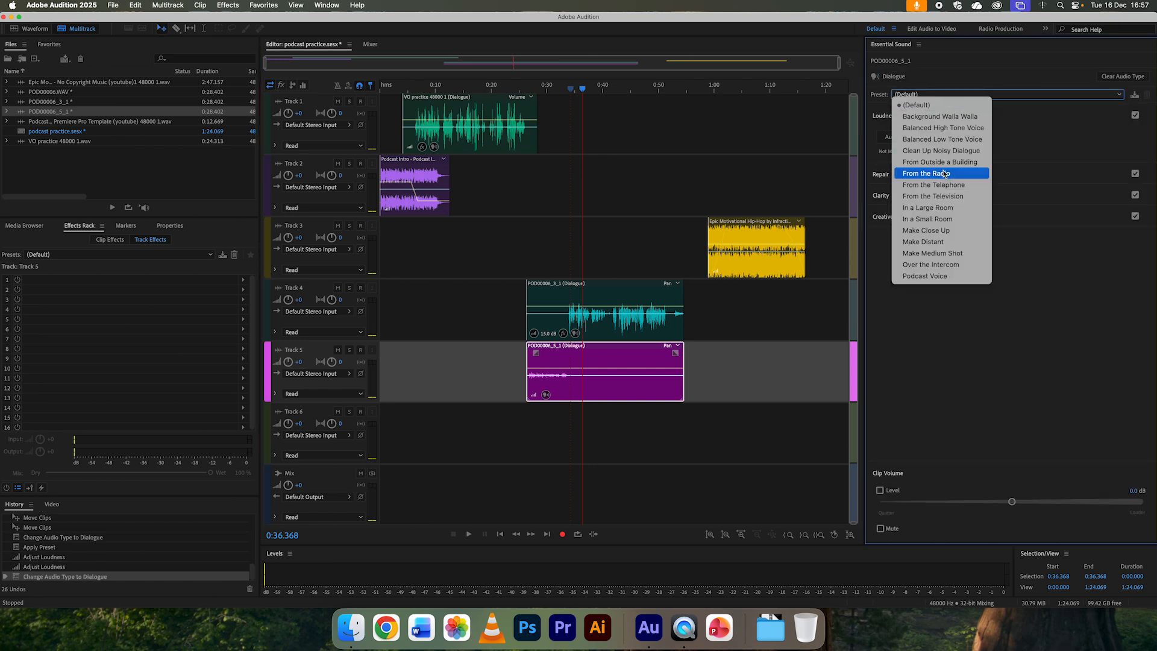
click(927, 277)
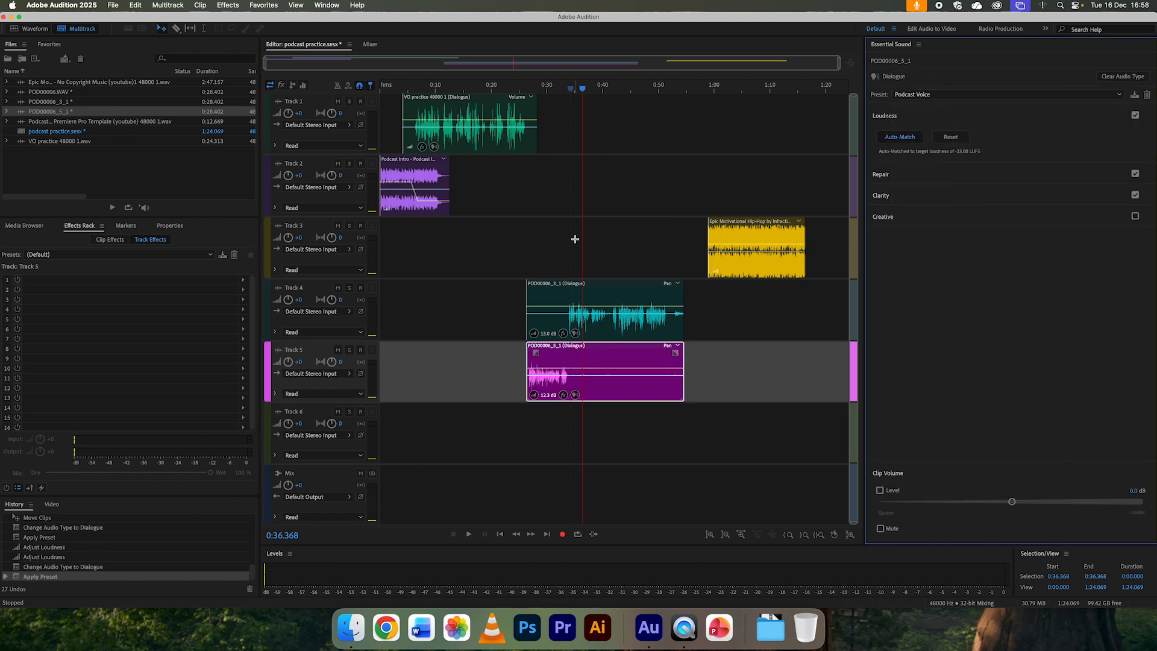
click(545, 88)
key(space)
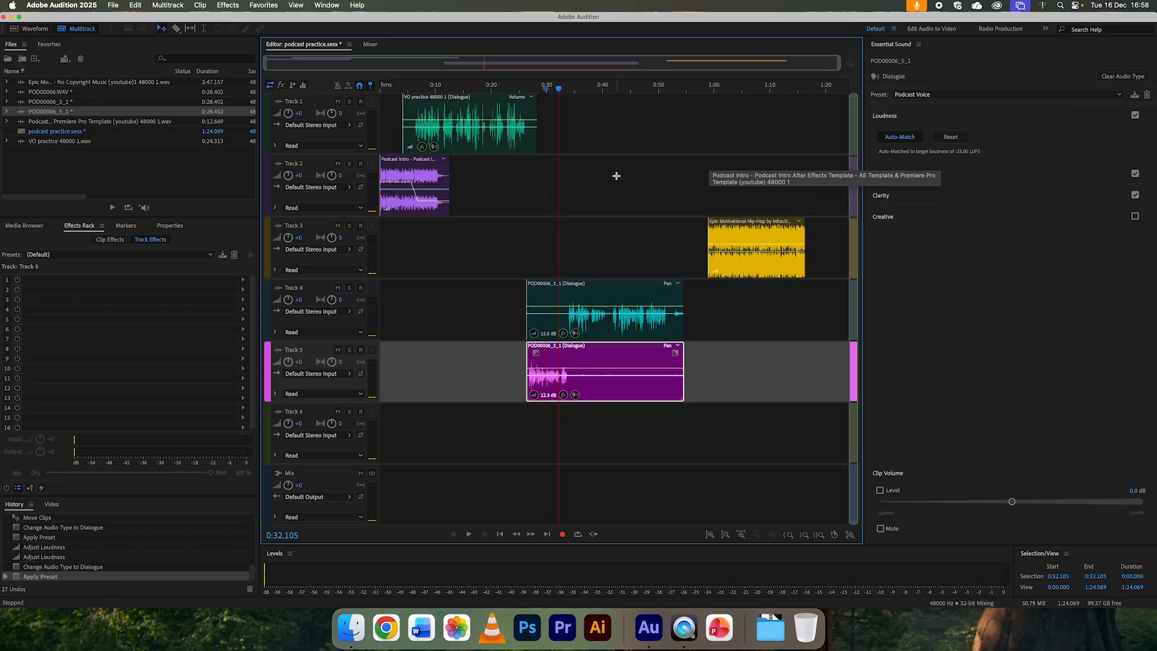
key(space)
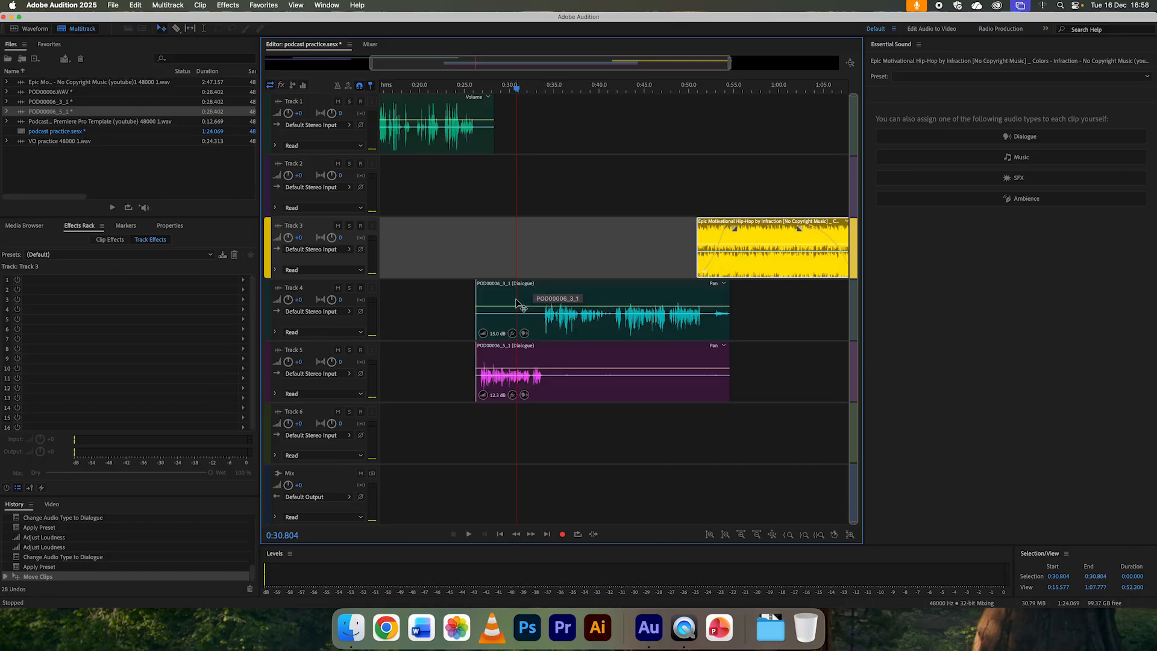
Step: Pan Track 4 left to about L50.4 and Track 5 right to about R44.3
click(335, 294)
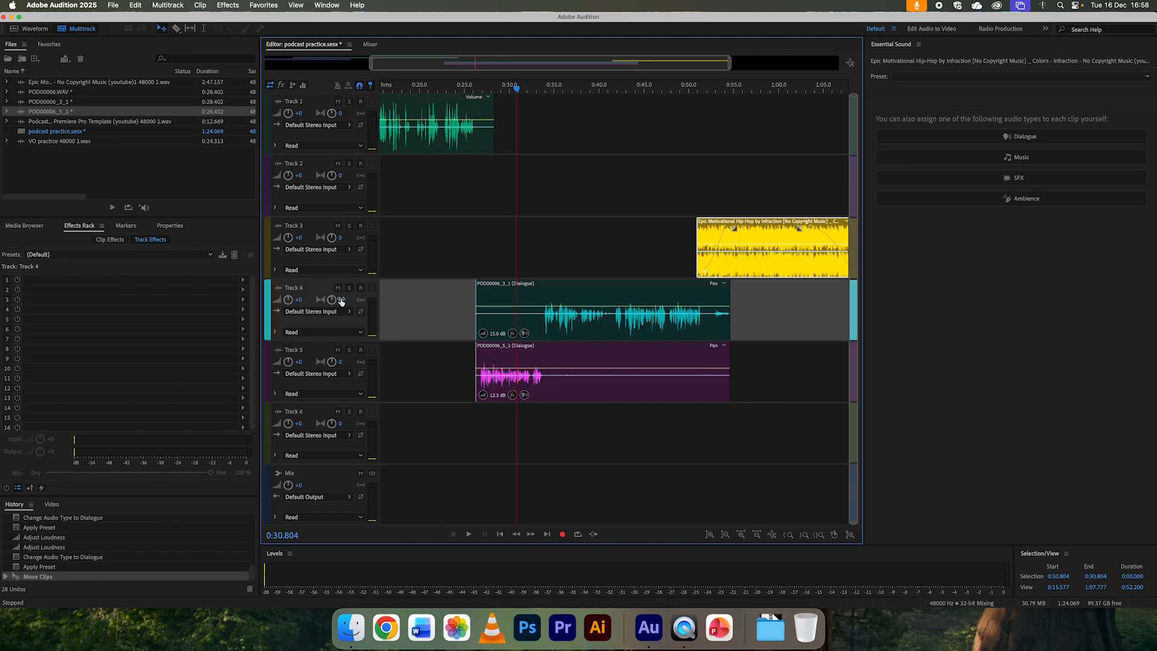
drag(341, 303, 275, 301)
drag(333, 364, 351, 362)
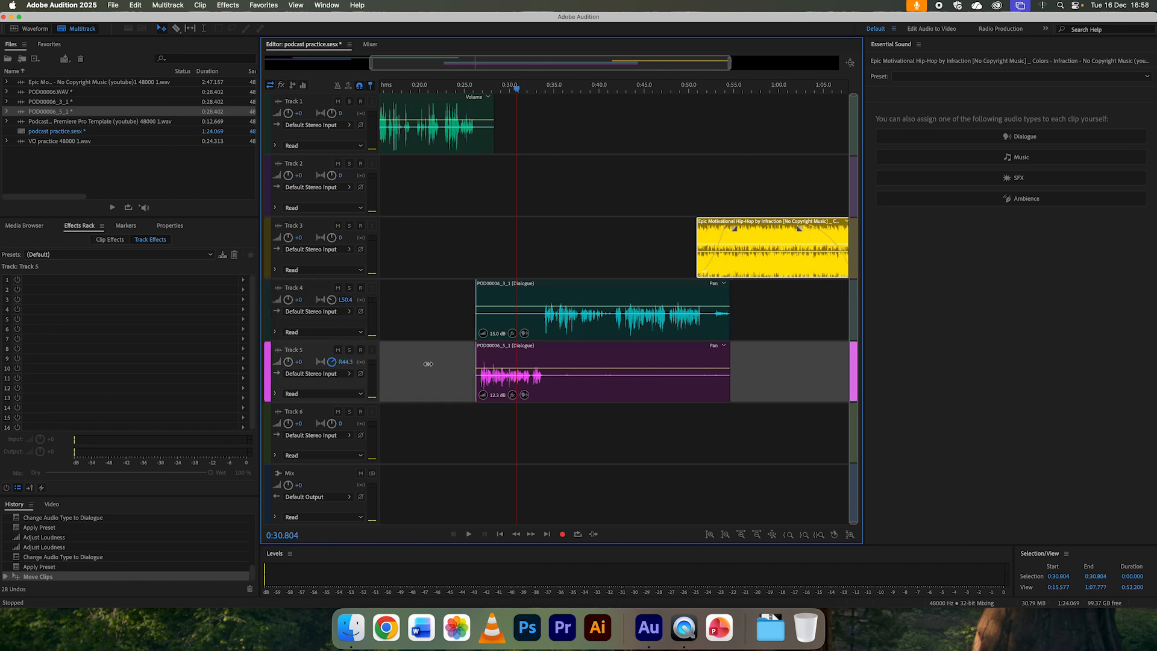
drag(442, 365, 334, 363)
Step: Set Track 5's pan to exactly R50 and open Track 4's pan value for editing
click(345, 361)
key(BackSpace)
text(r50)
key(Tab)
click(344, 299)
key(Tab)
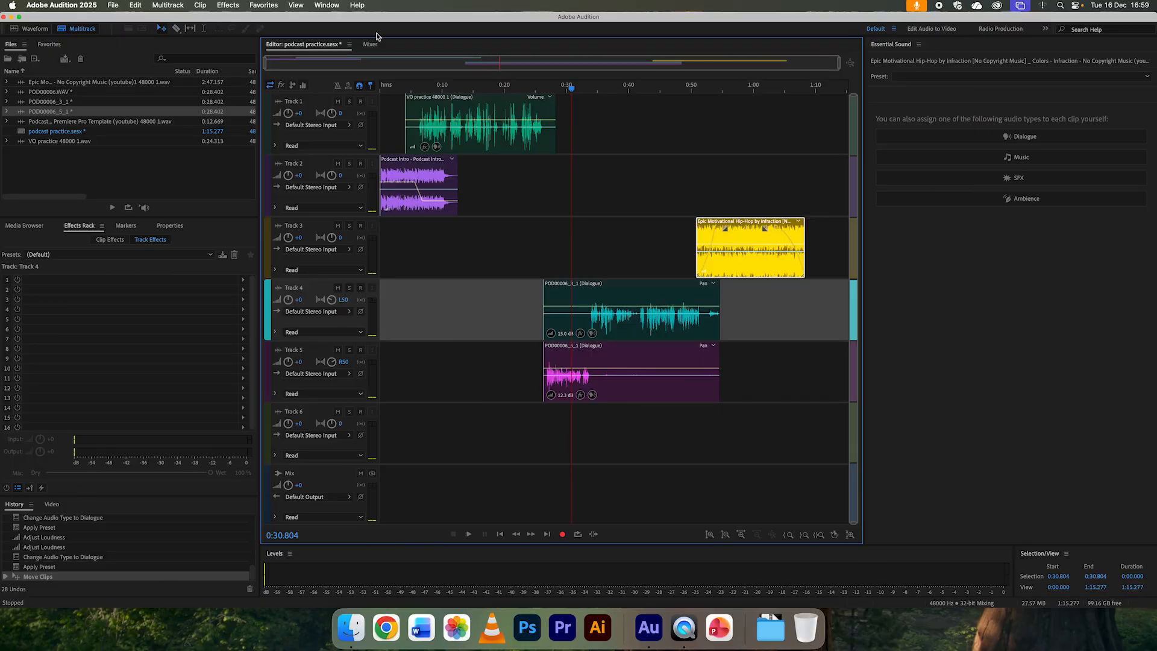
Step: Select the podcast practice.sesx session and start a multitrack mixdown export of the entire session
click(118, 162)
click(24, 136)
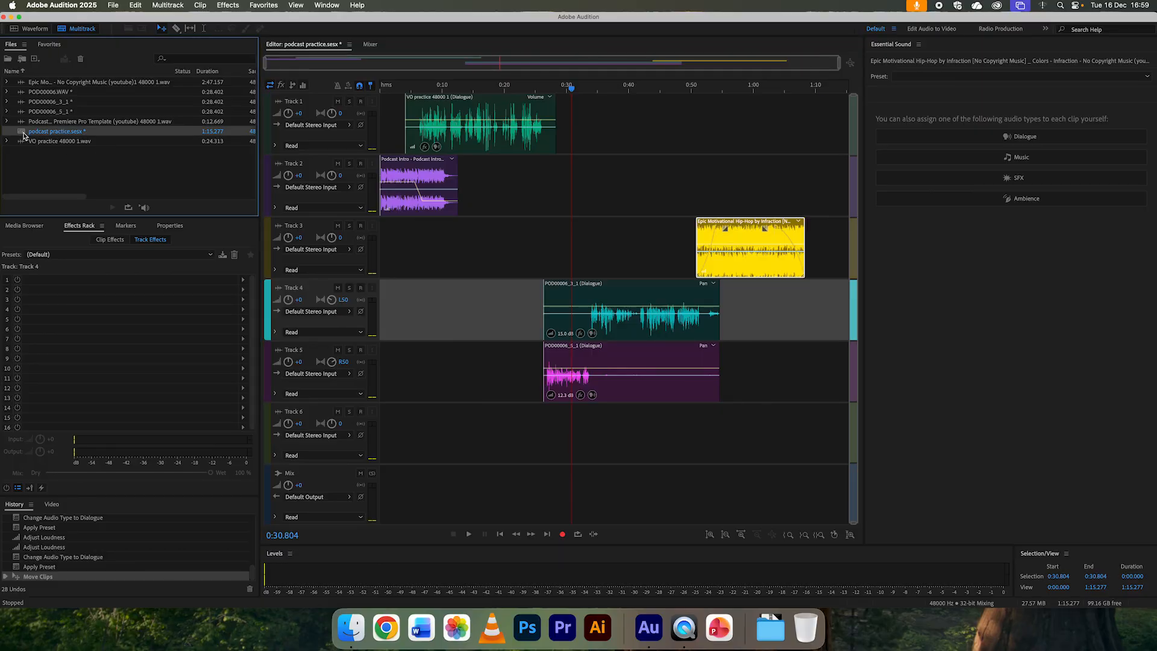
click(114, 6)
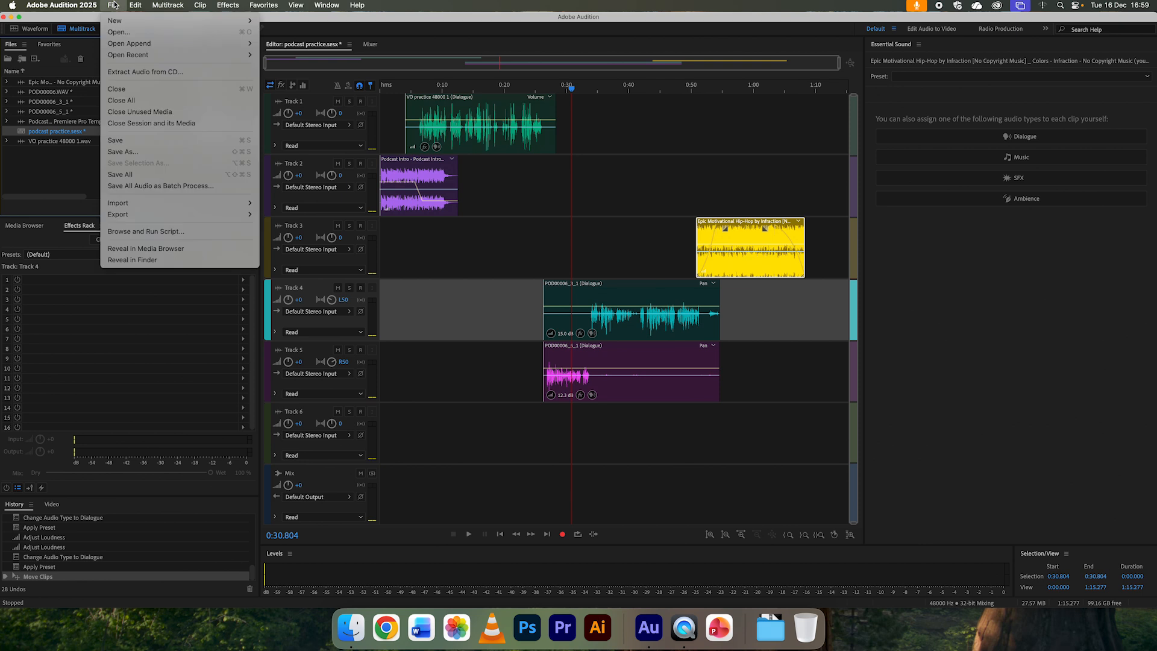
mouse_move(158, 214)
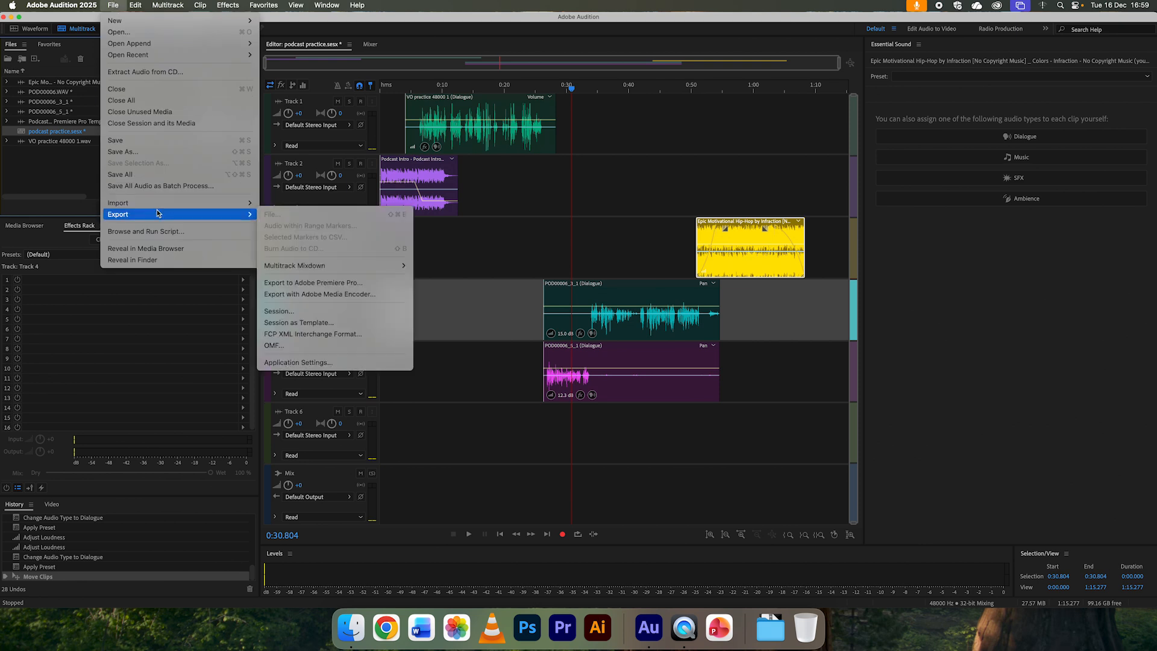
mouse_move(294, 268)
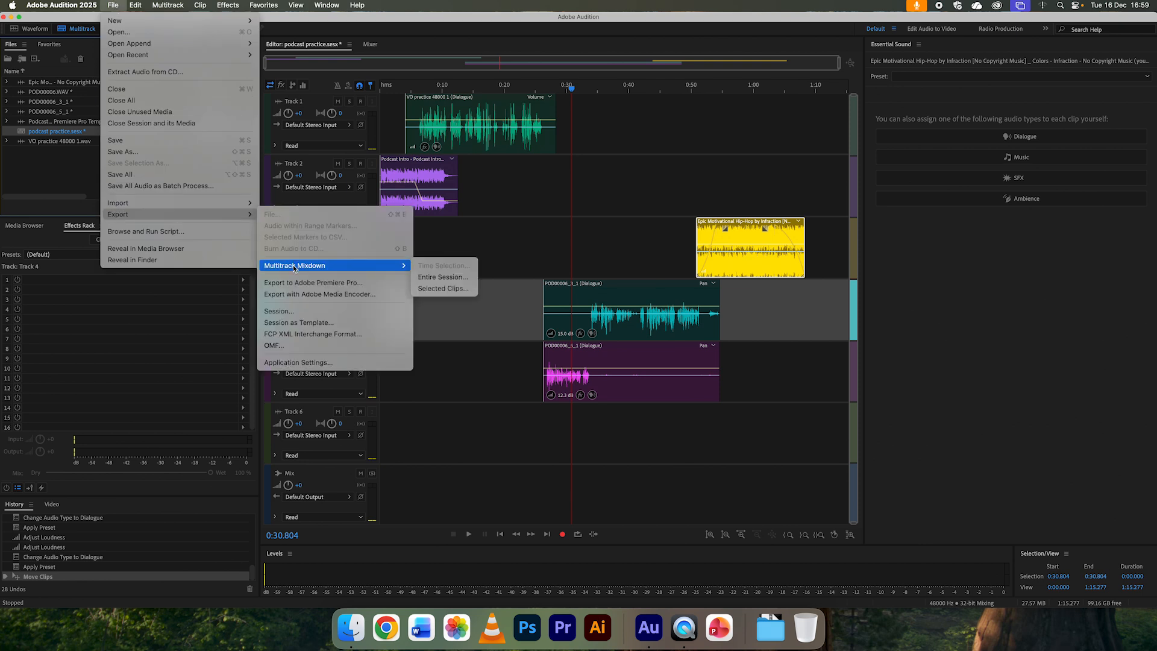
click(442, 279)
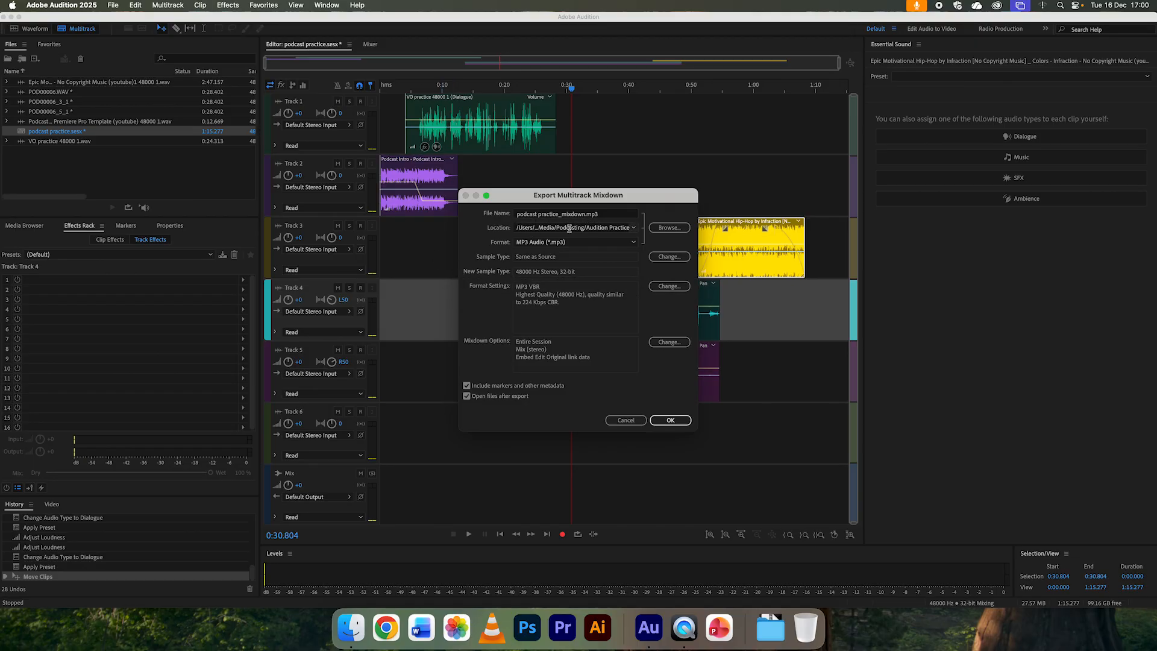
Step: Set the mixdown's save location to the pod share 2 folder inside Audition Practice
click(668, 229)
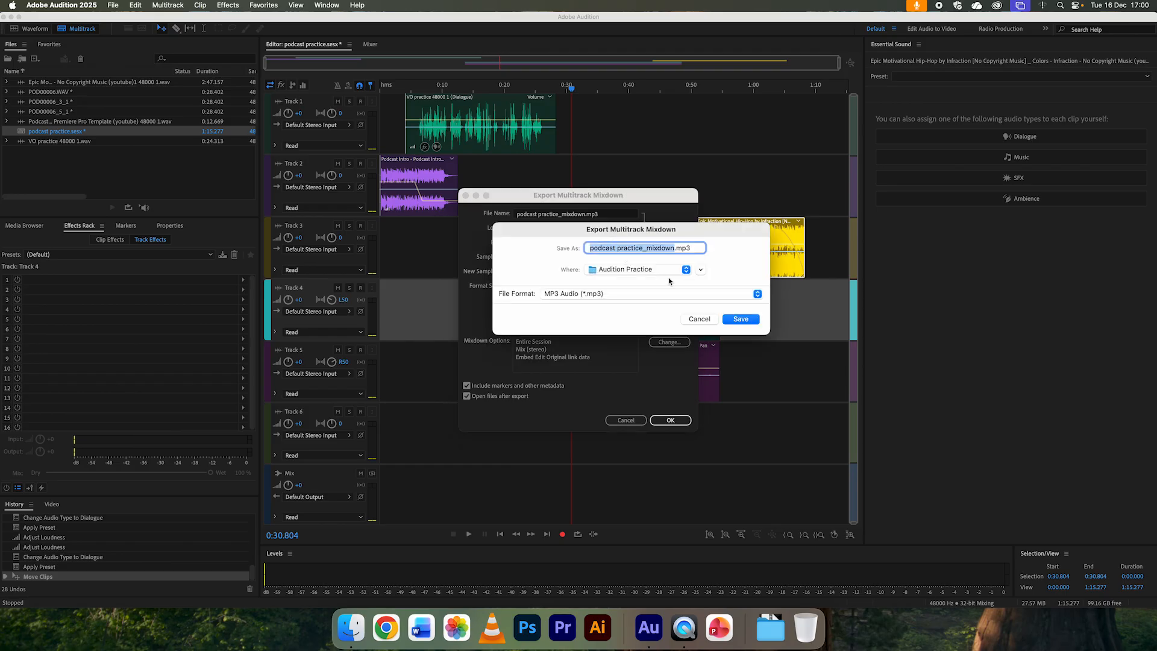
click(700, 269)
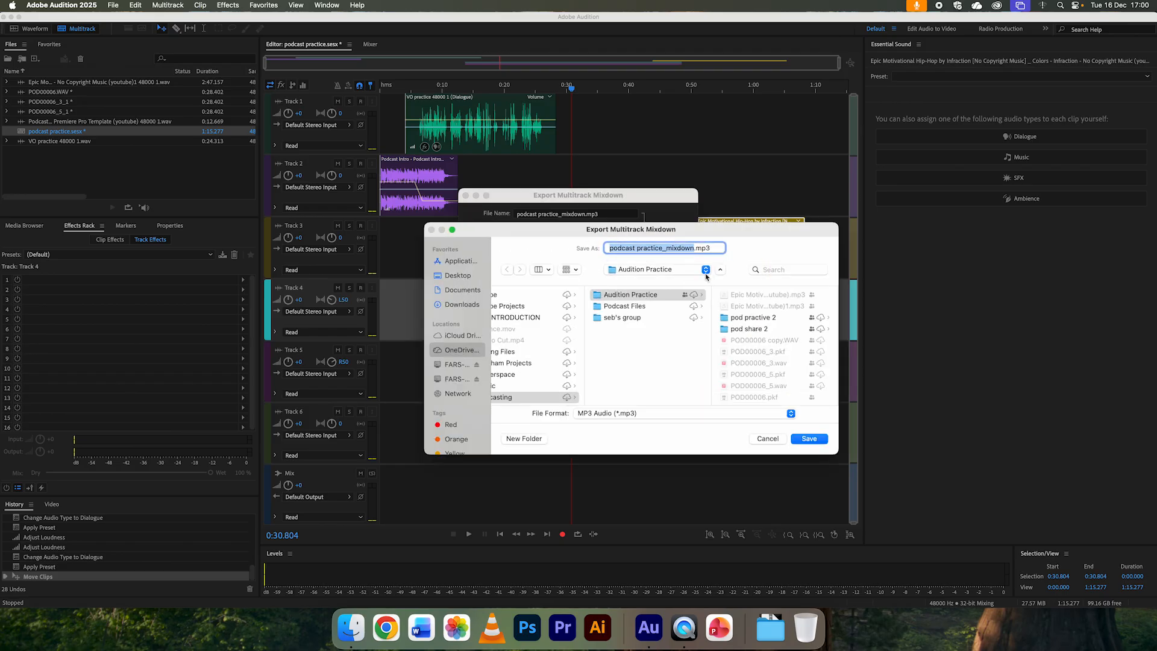
click(735, 328)
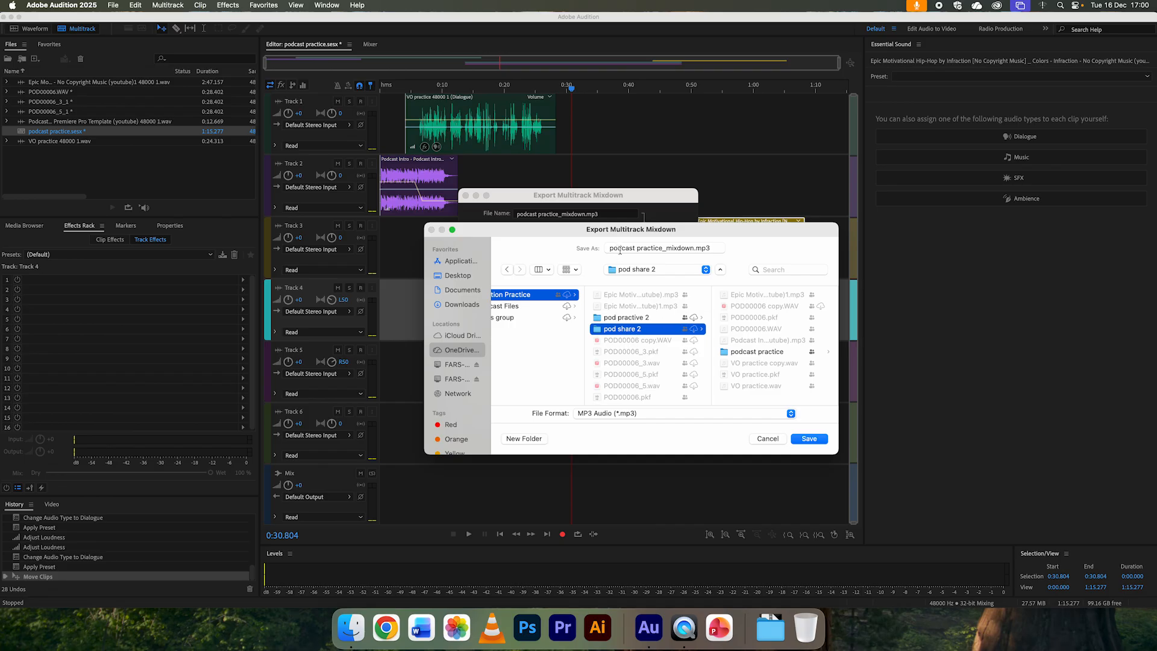
click(807, 439)
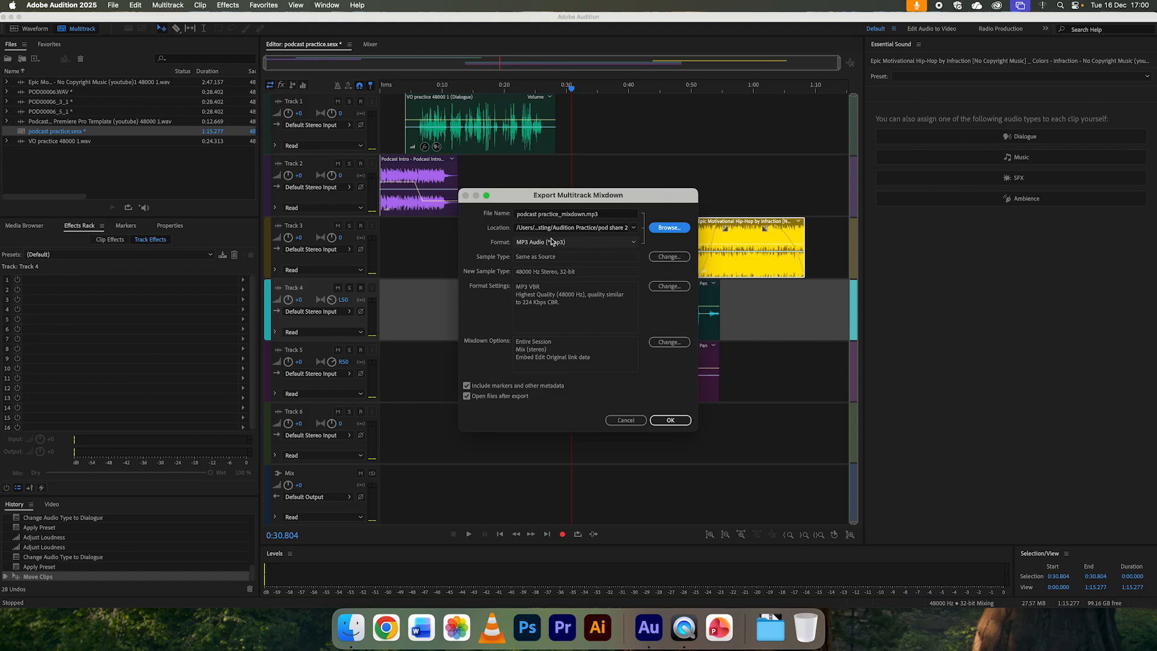
Step: Choose MP3 Audio as the format and export the mixdown as podcast practice_mixdown.mp3
click(578, 244)
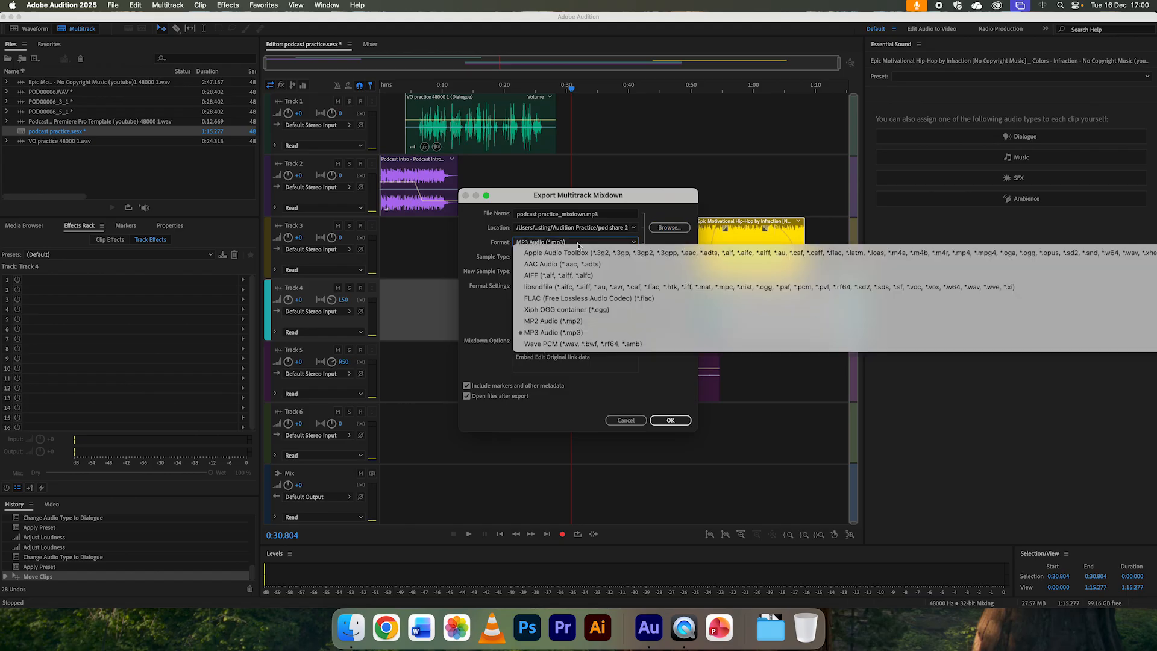
click(563, 331)
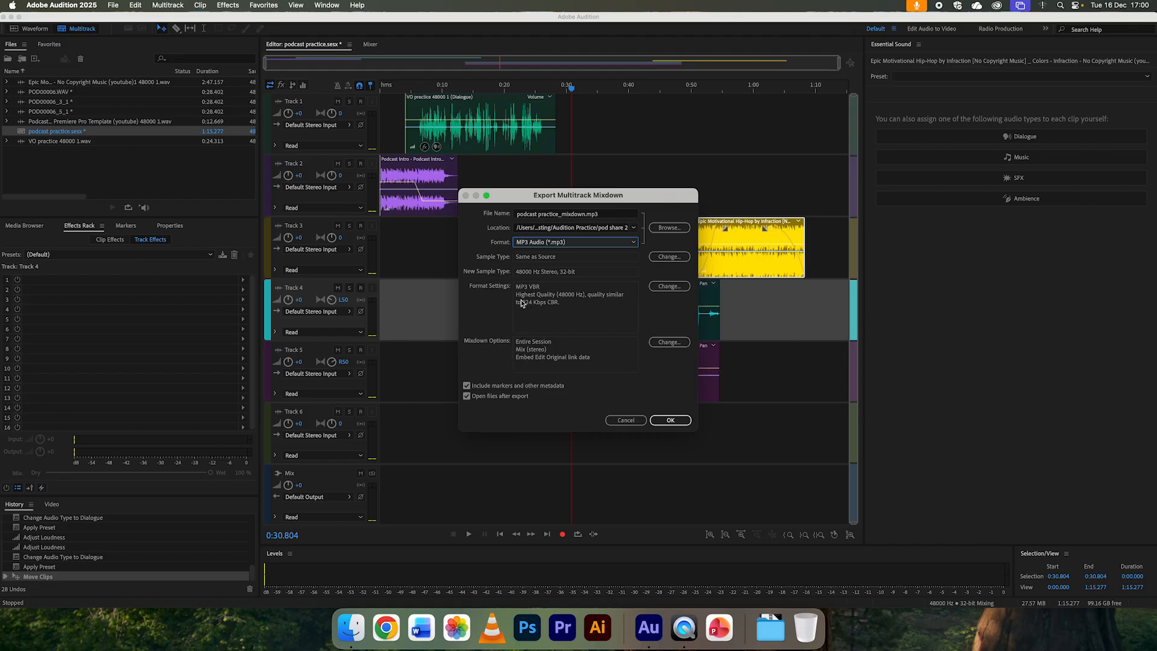
click(672, 421)
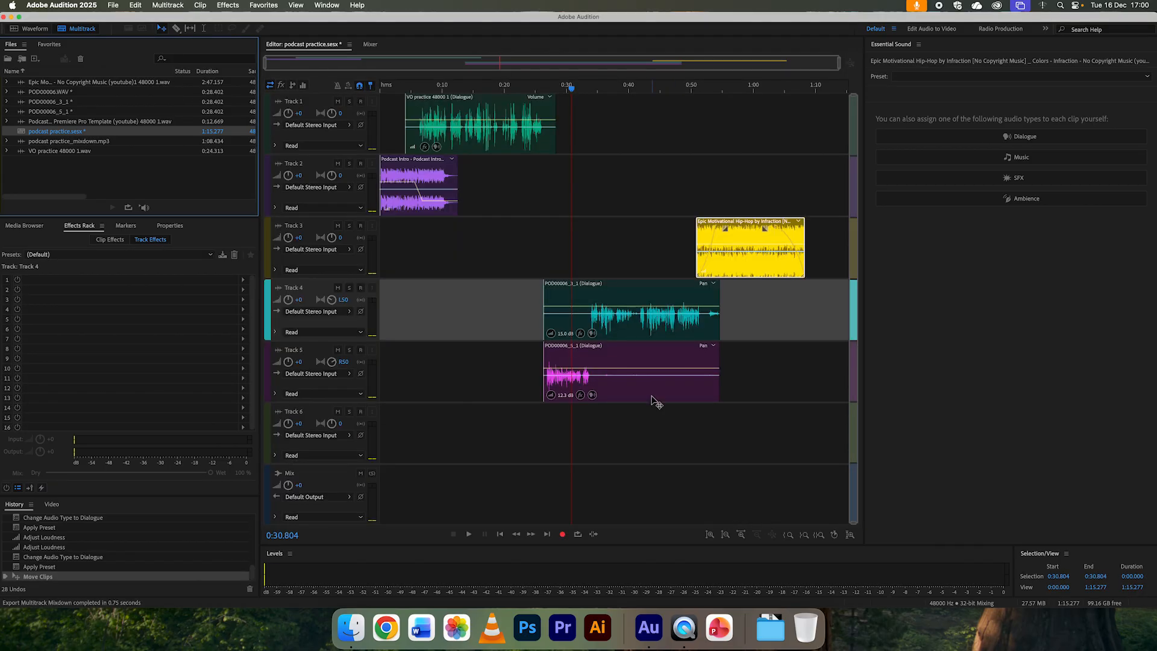
Step: Switch to Finder, widen the pod share 2 file column and preview podcast practice_mixdown.mp3
click(352, 627)
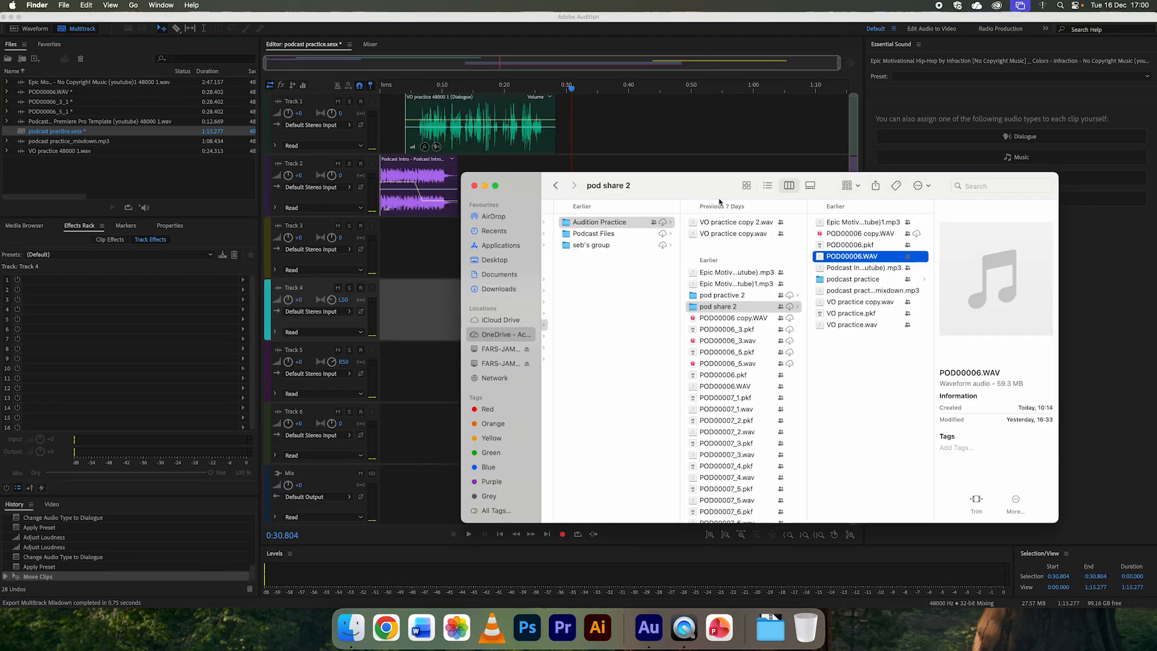
drag(705, 189, 653, 193)
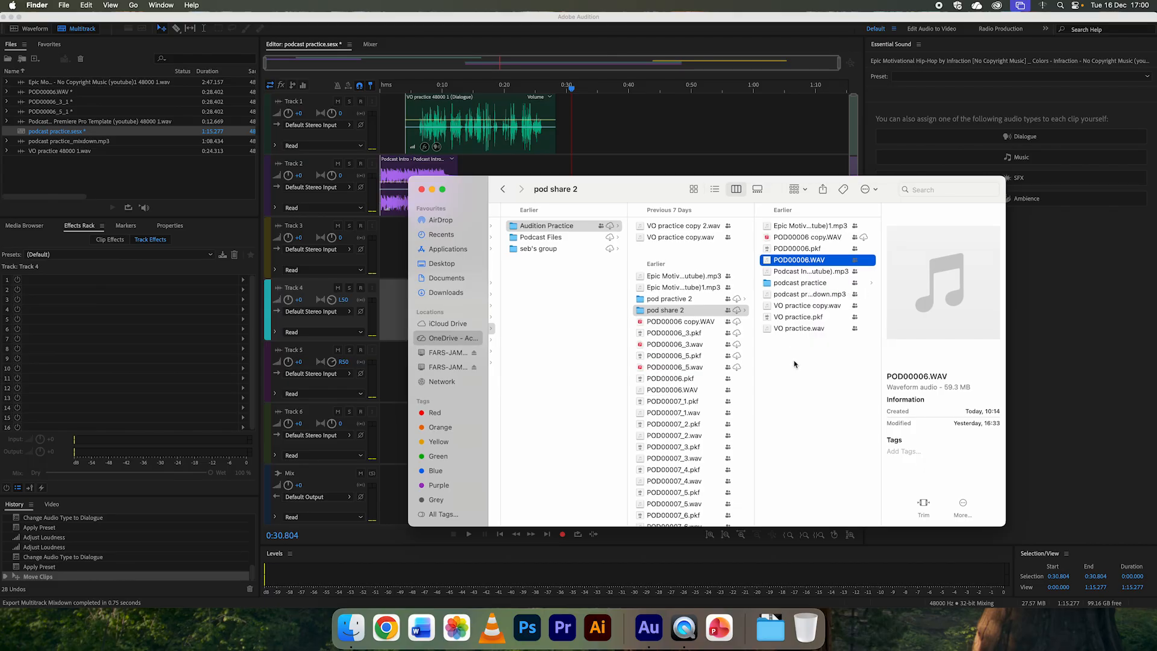
drag(882, 324, 960, 326)
click(837, 297)
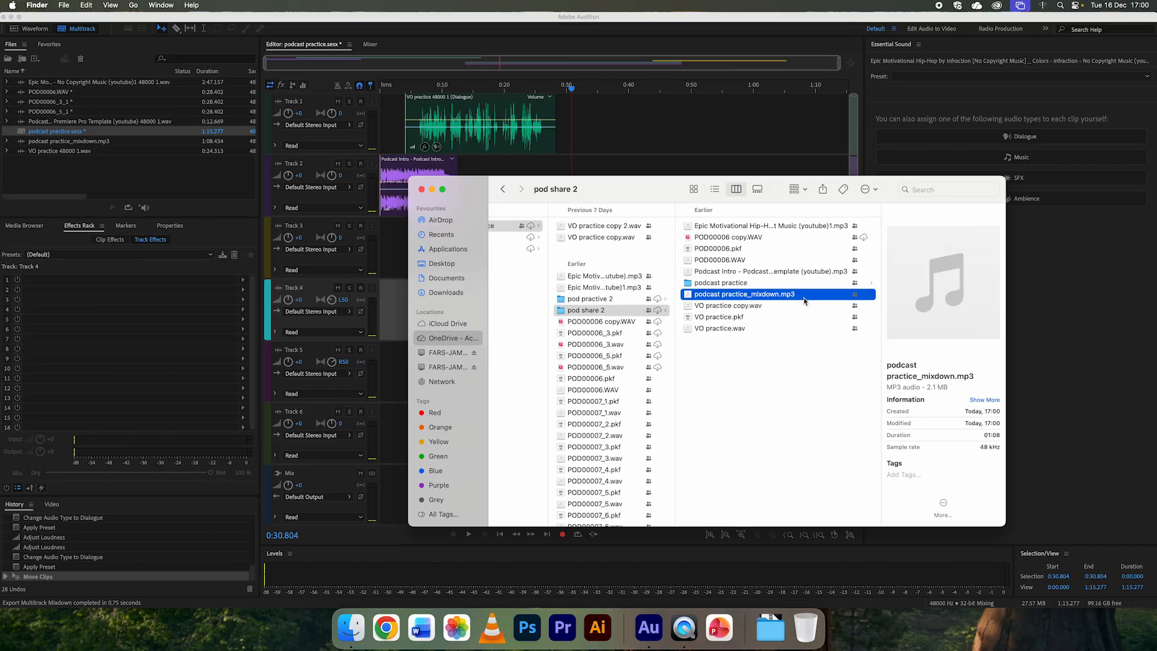
key(space)
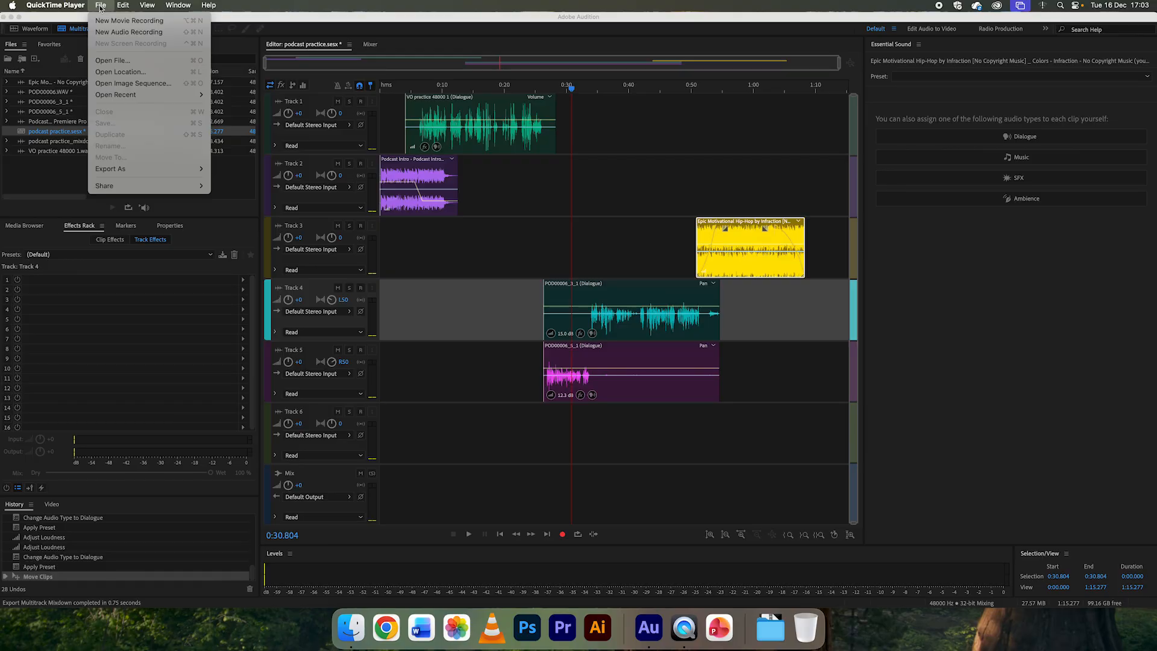
Step: Switch back to Adobe Audition and save all open files, including the session and the unsaved POD00006 mono files
click(101, 7)
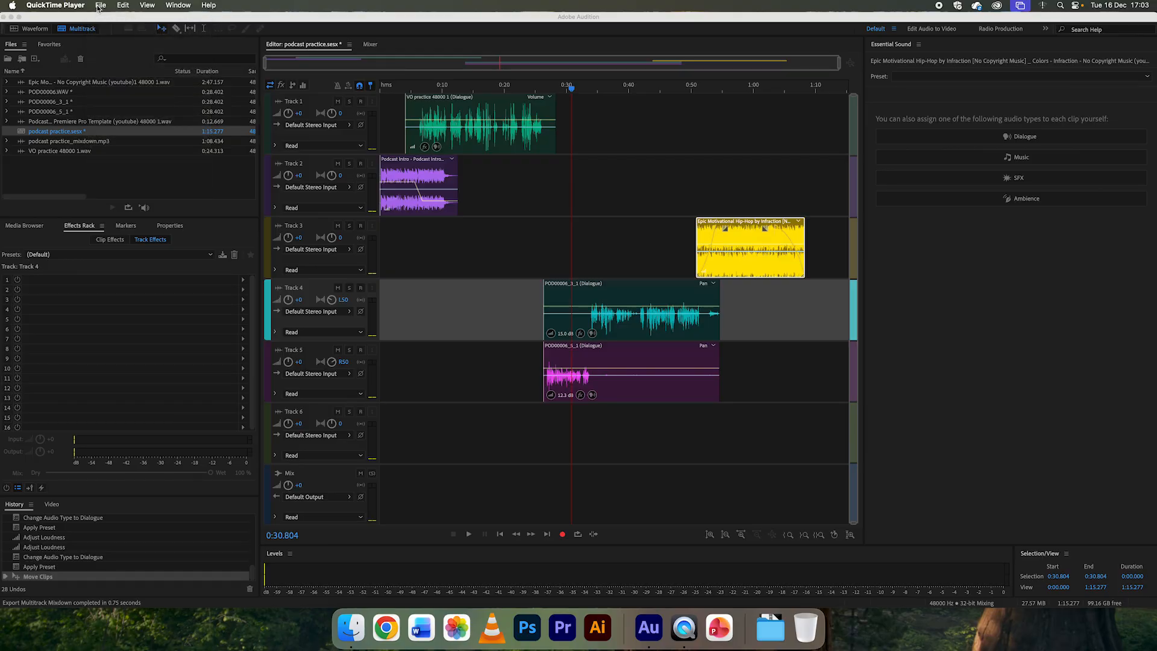
click(651, 620)
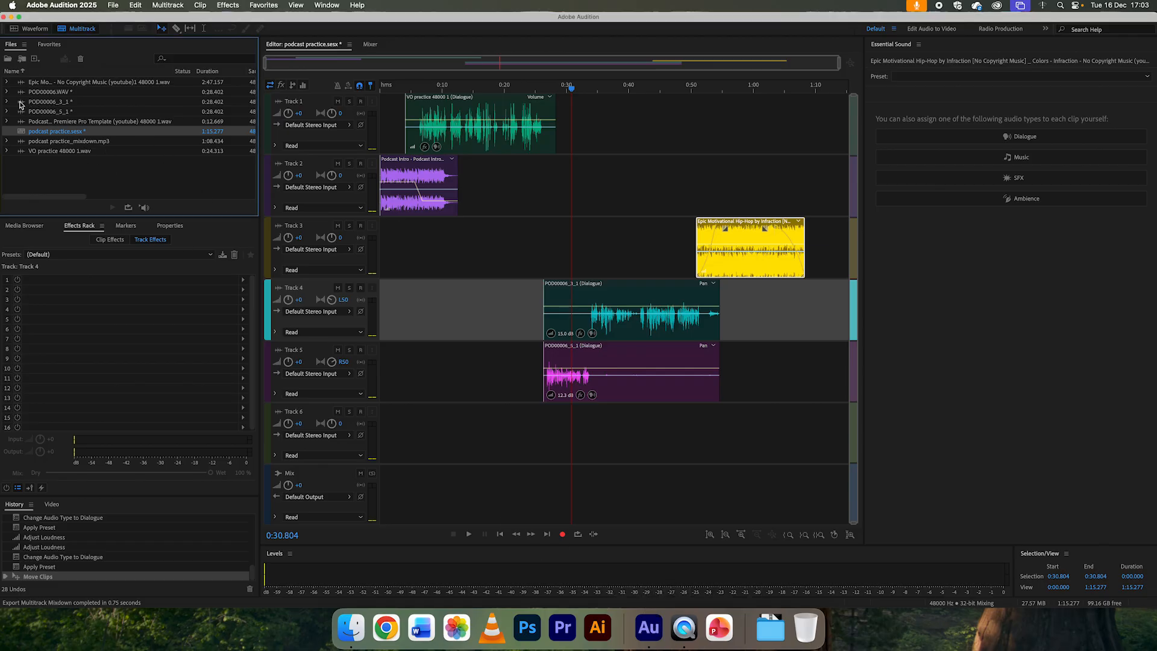
click(23, 103)
click(19, 114)
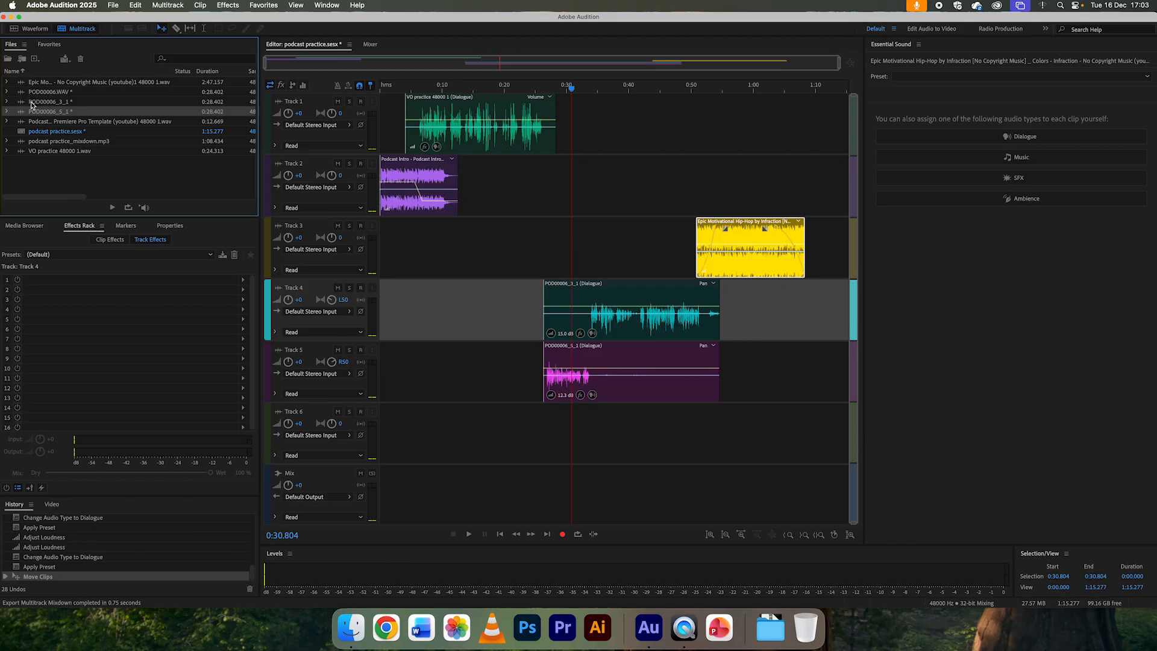
click(113, 7)
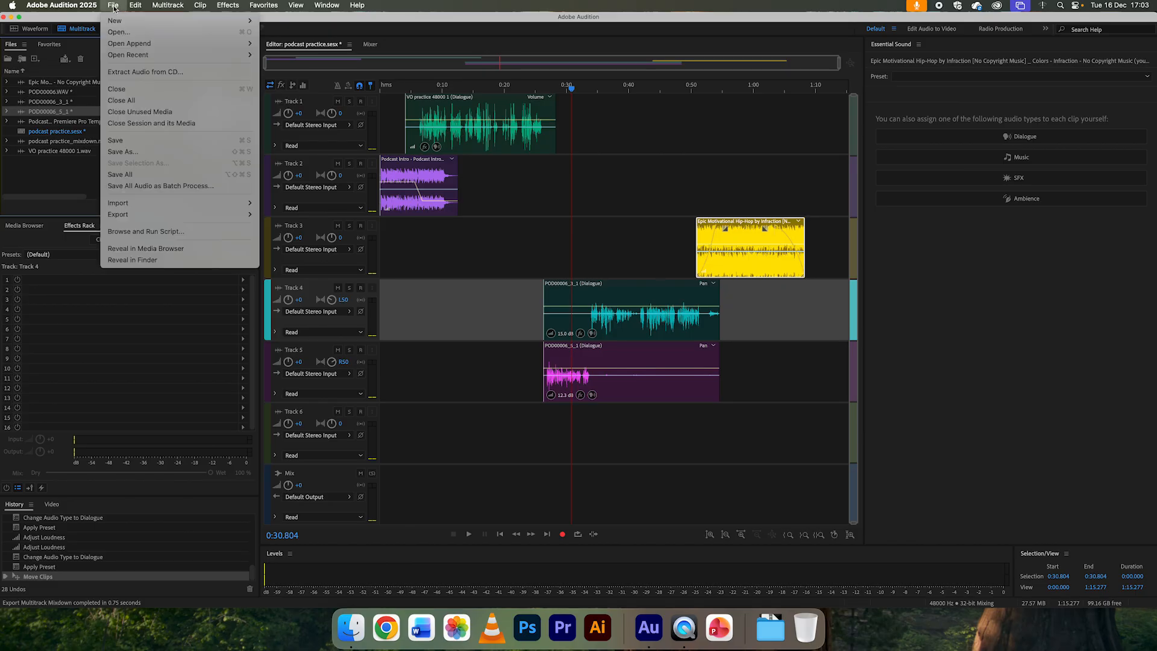
click(130, 176)
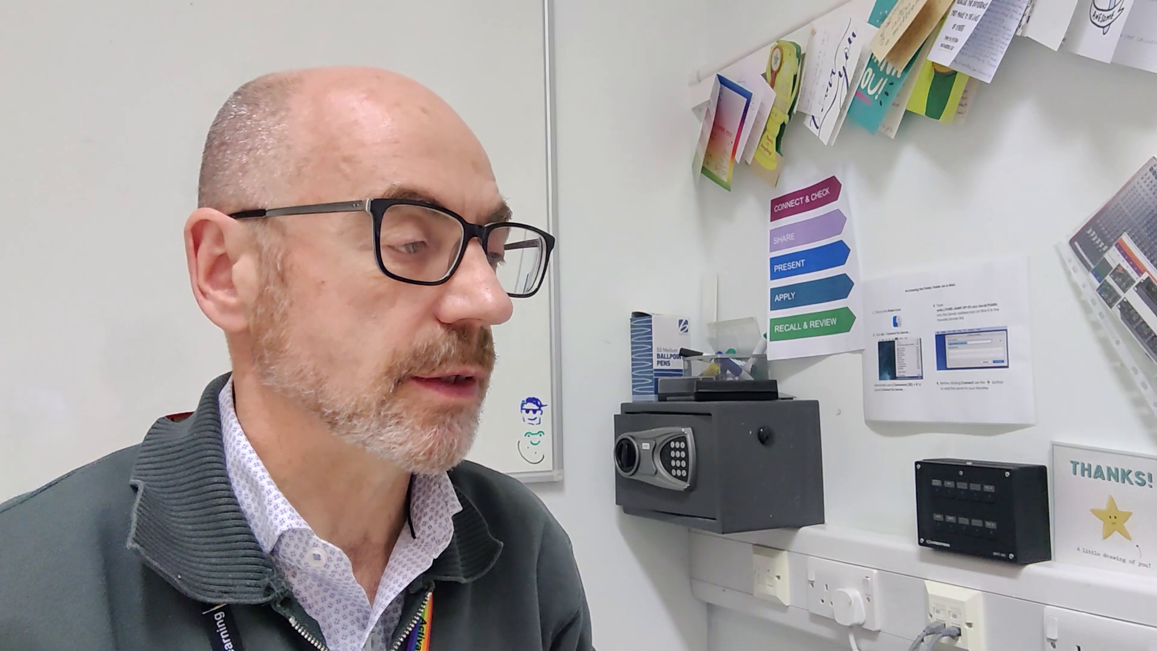
click(677, 336)
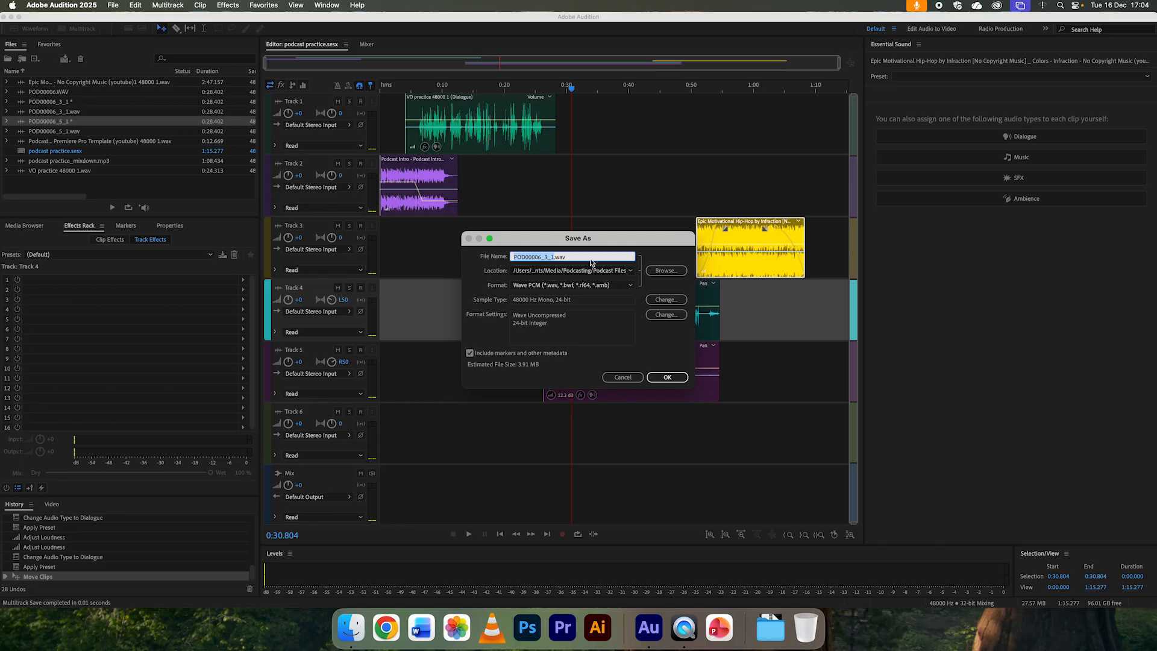
Step: Save POD00006_3_1.wav and POD00006_5_1.wav as Wave PCM files in the pod share 2 folder inside Audition Practice
click(656, 270)
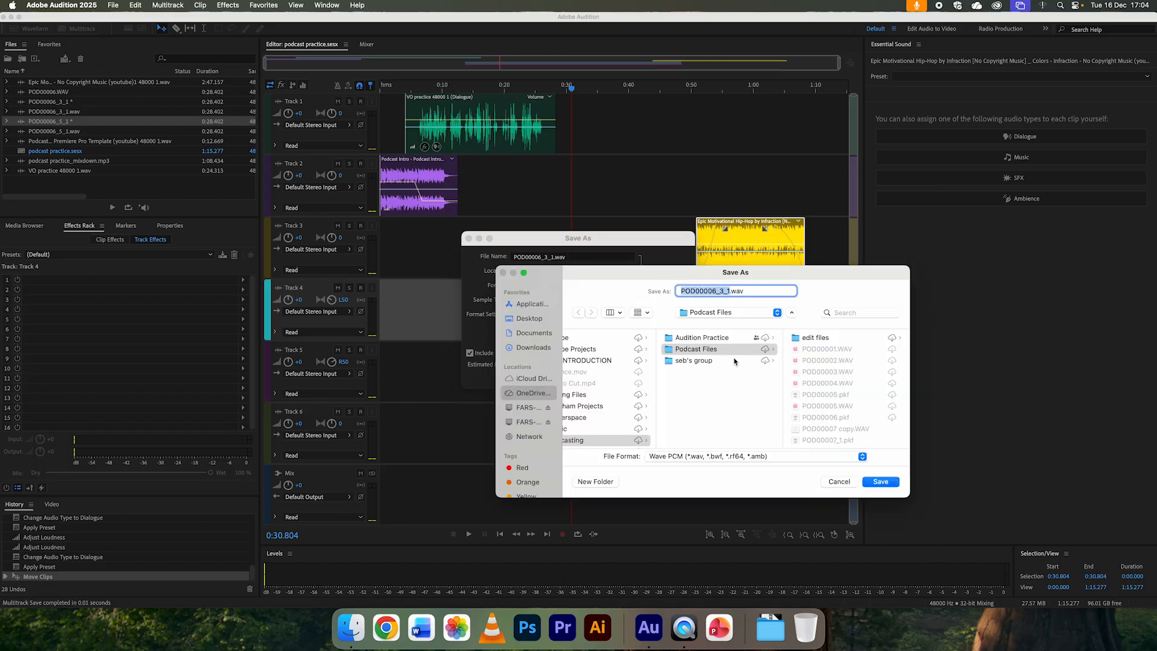
scroll(723, 356, left, 3)
click(773, 340)
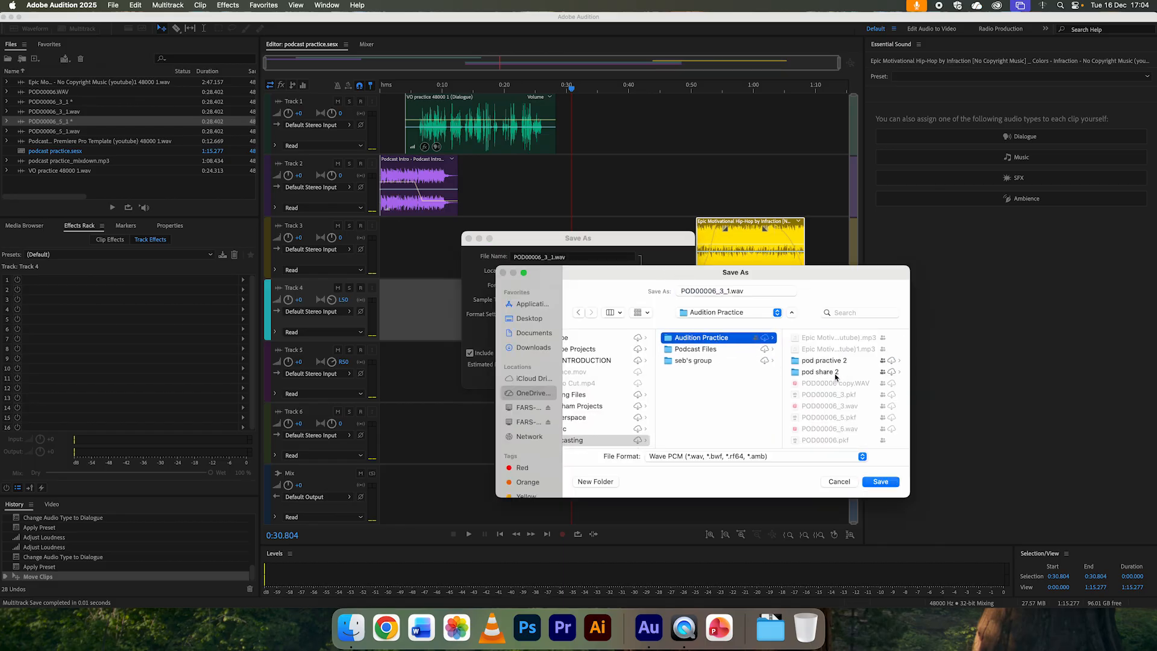
click(822, 373)
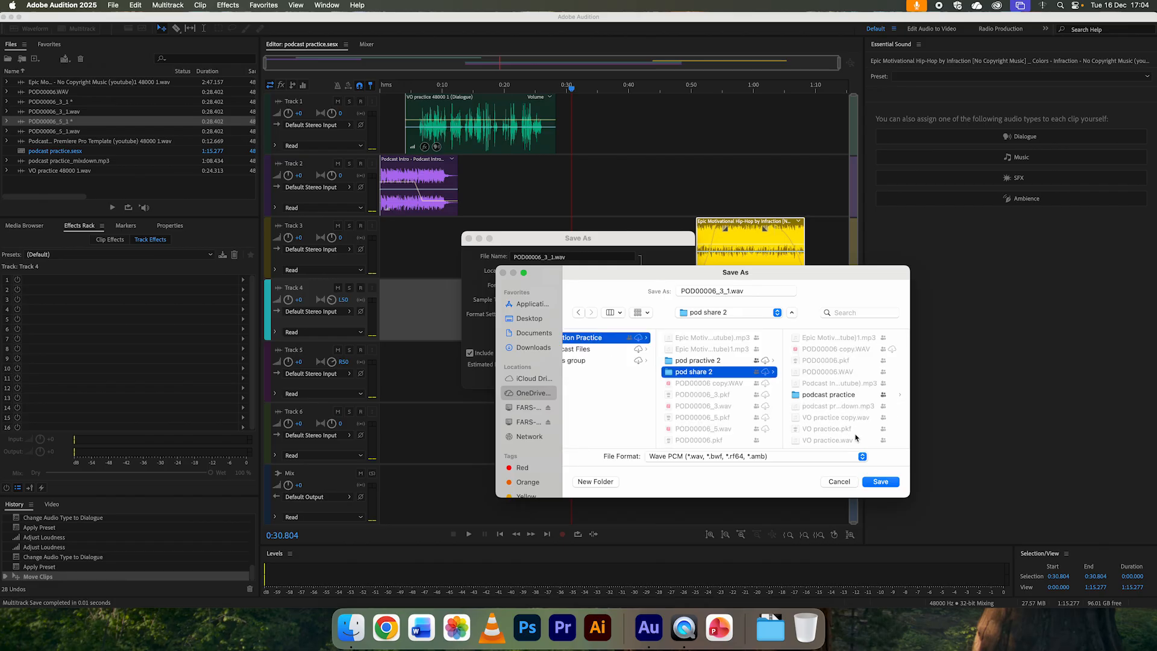
click(880, 482)
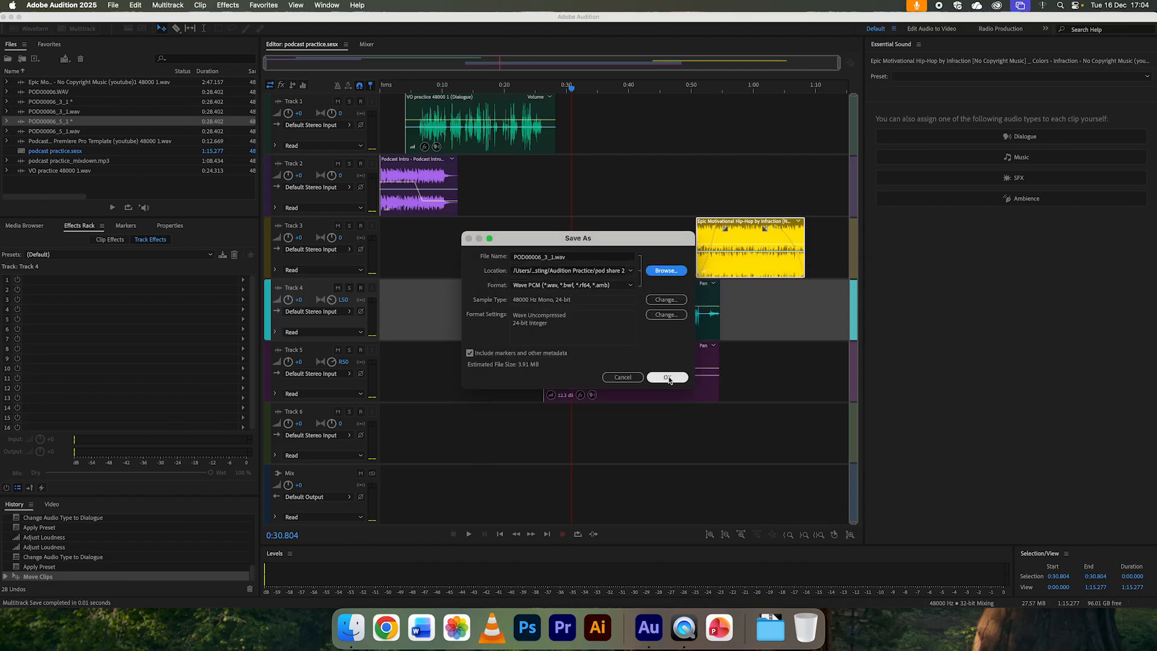
click(666, 376)
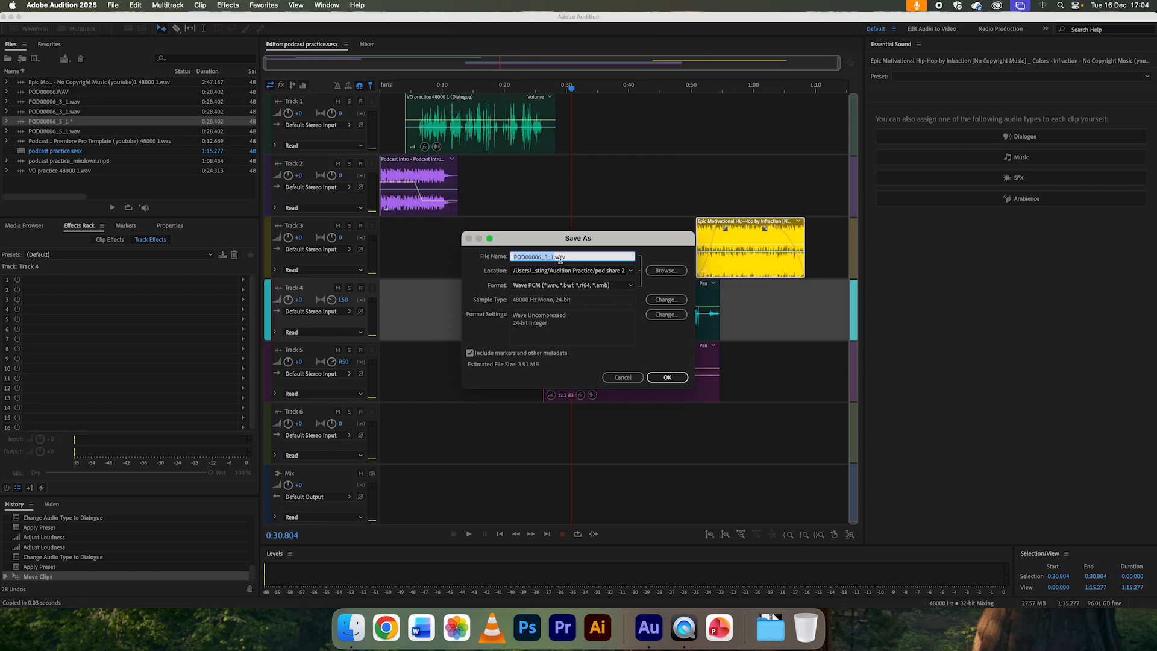
click(669, 377)
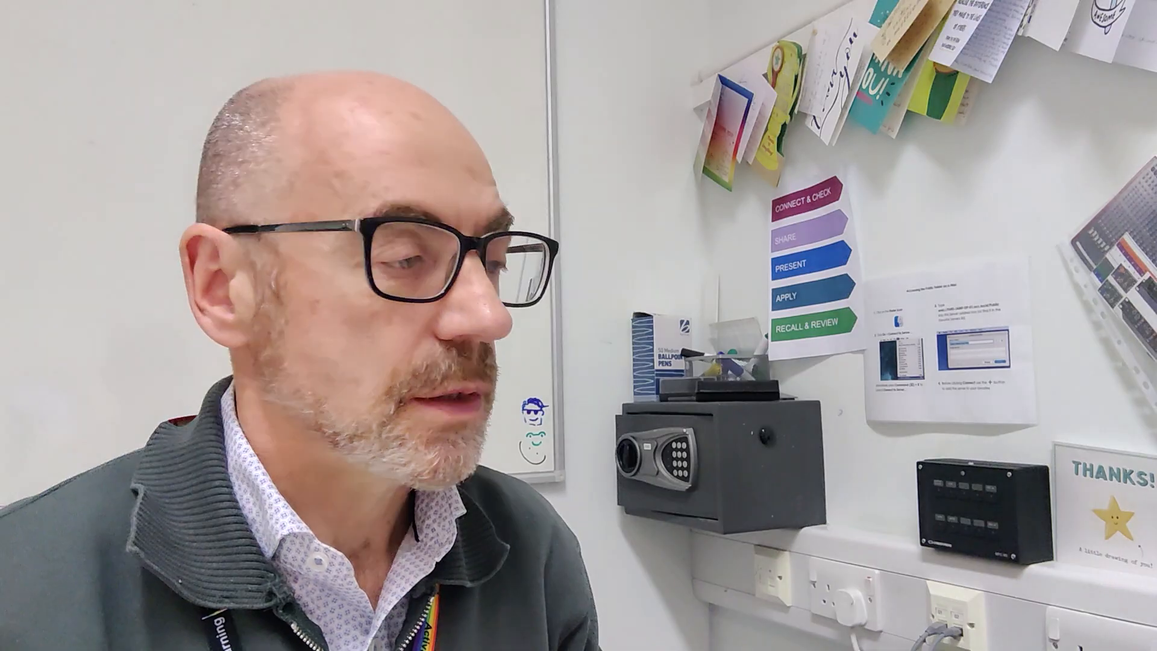